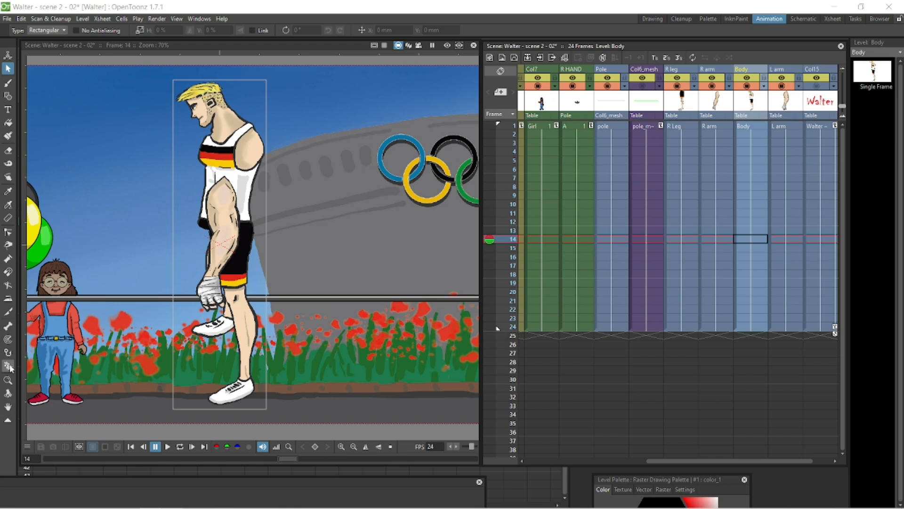
# Step: Create a Plastic mesh for the Body level with the default mesh settings
pyautogui.click(8, 365)
pyautogui.click(34, 31)
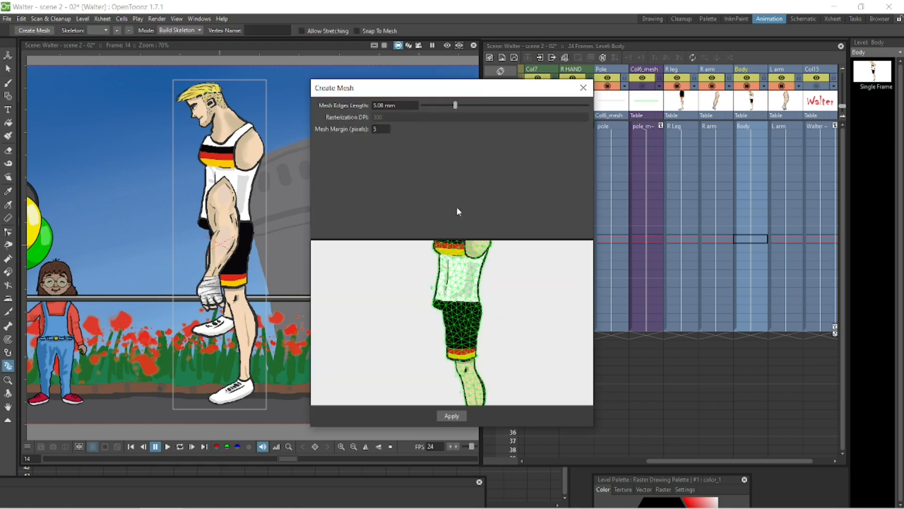
pyautogui.click(451, 415)
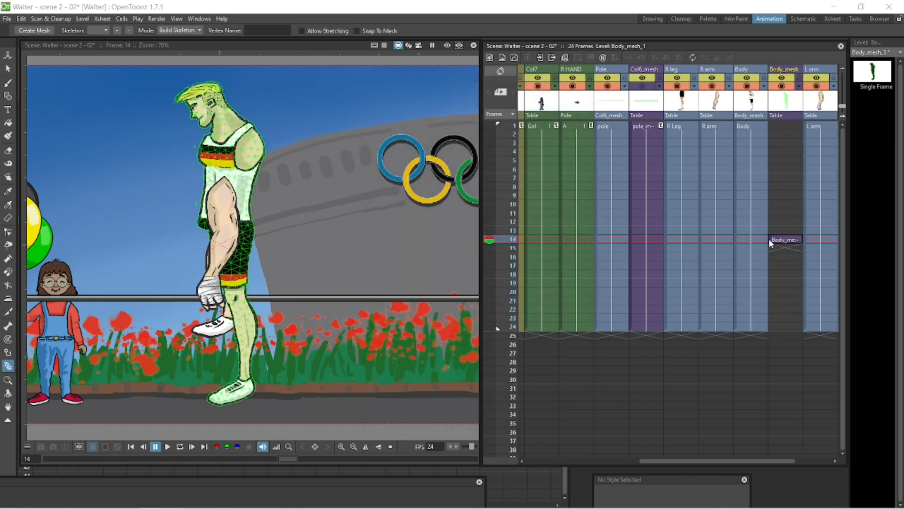
# Step: Move the Body_mesh cell up to frame 1 and fill it through frame 24
pyautogui.moveTo(769, 238); pyautogui.dragTo(768, 127)
pyautogui.moveTo(698, 465); pyautogui.dragTo(736, 464)
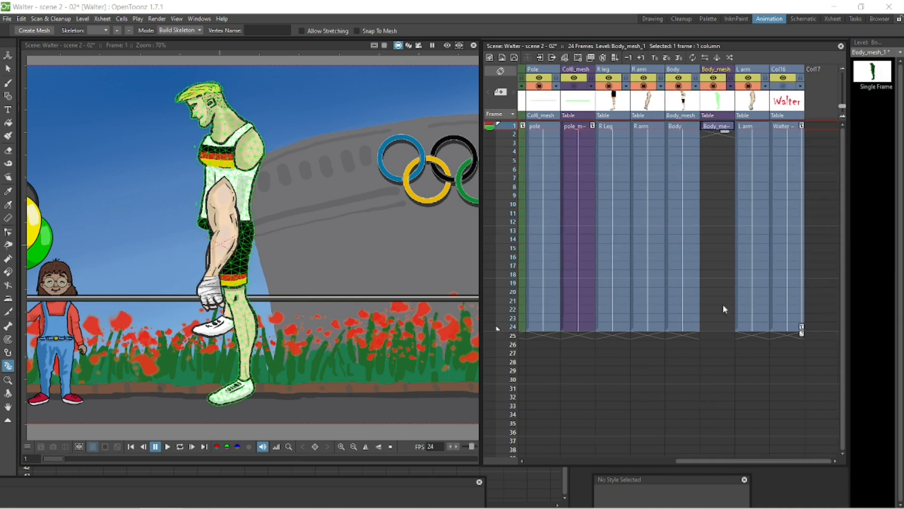
pyautogui.click(718, 328)
pyautogui.rightClick(719, 328)
pyautogui.click(732, 378)
# Step: Create a Plastic mesh for the R arm level
pyautogui.click(650, 72)
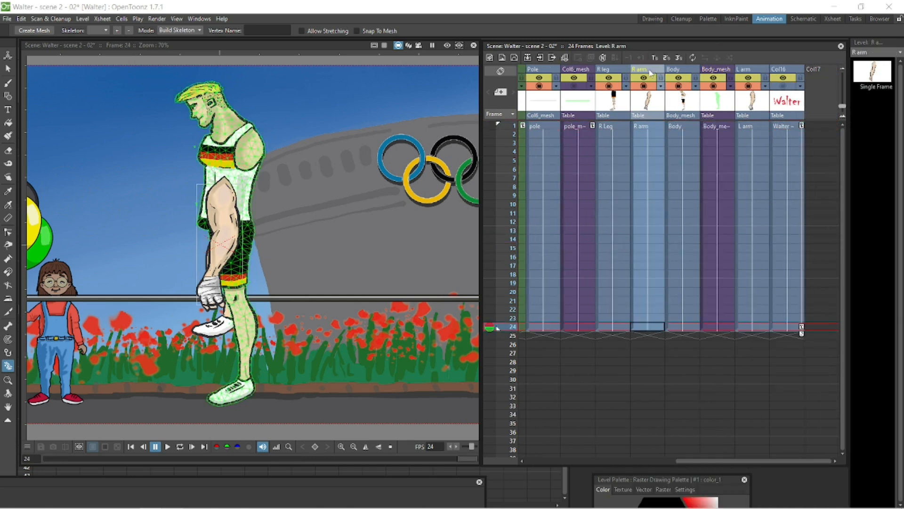
pyautogui.click(31, 31)
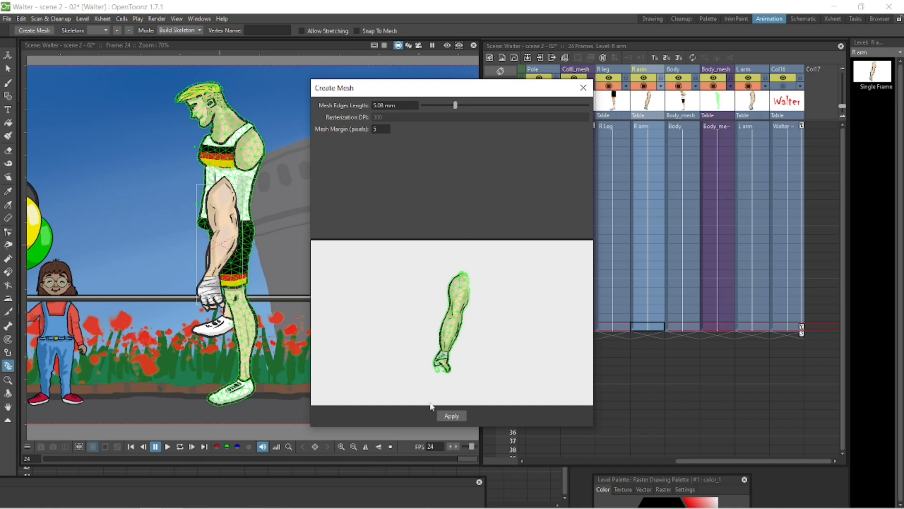
pyautogui.click(450, 415)
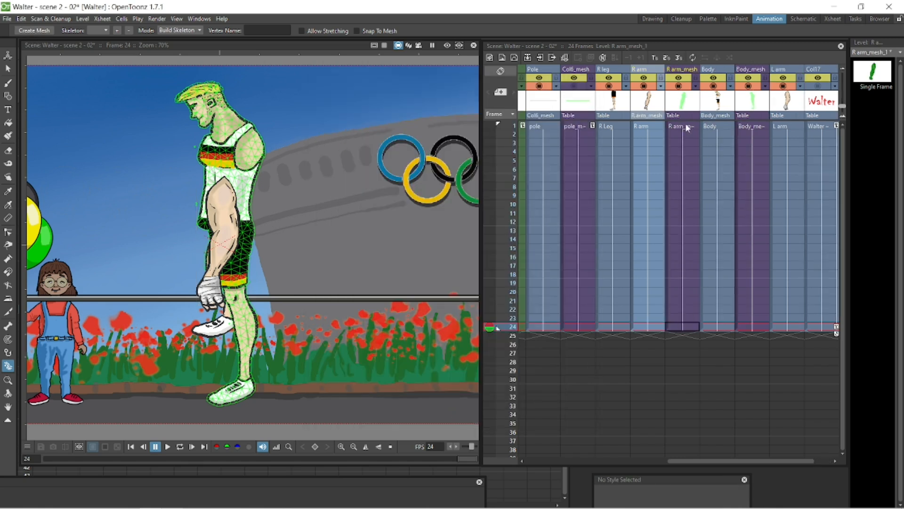
# Step: Create a Plastic mesh for the R Leg level
pyautogui.click(620, 77)
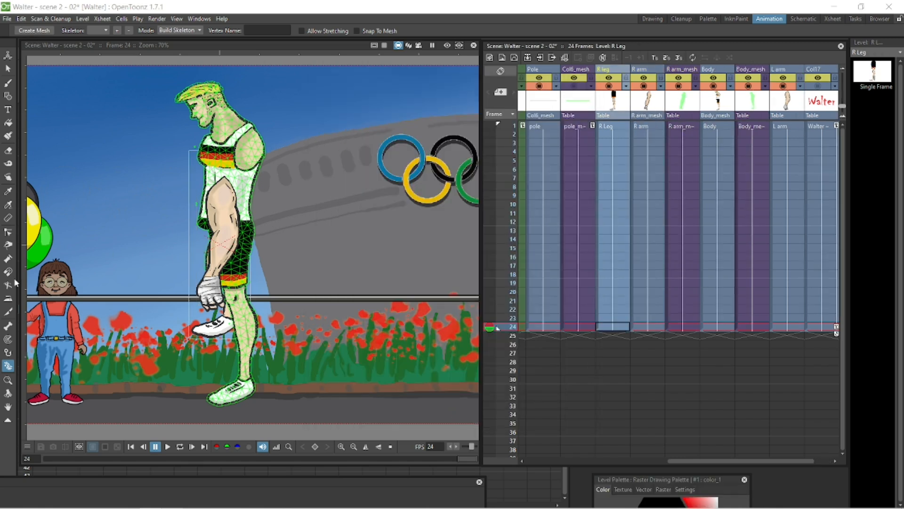
pyautogui.click(41, 33)
pyautogui.click(451, 415)
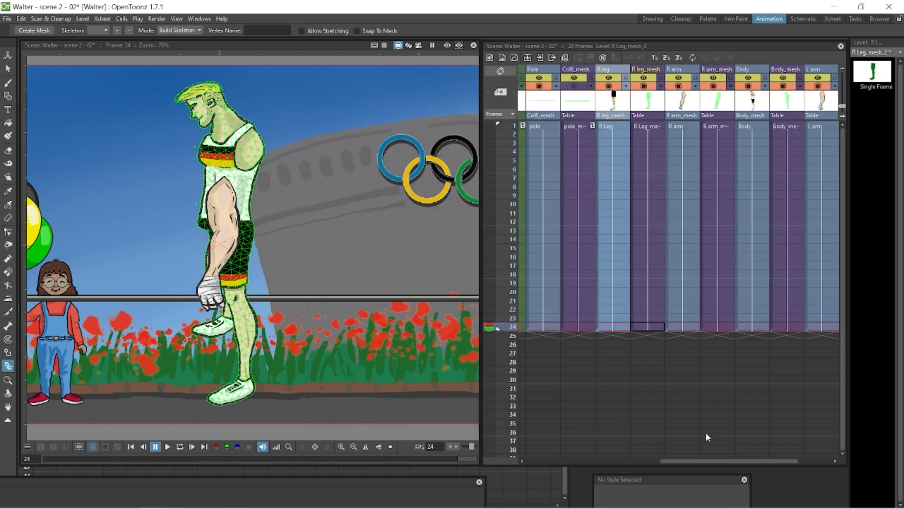
# Step: Create a Plastic mesh for the L arm level
pyautogui.moveTo(712, 461); pyautogui.dragTo(749, 460)
pyautogui.click(763, 72)
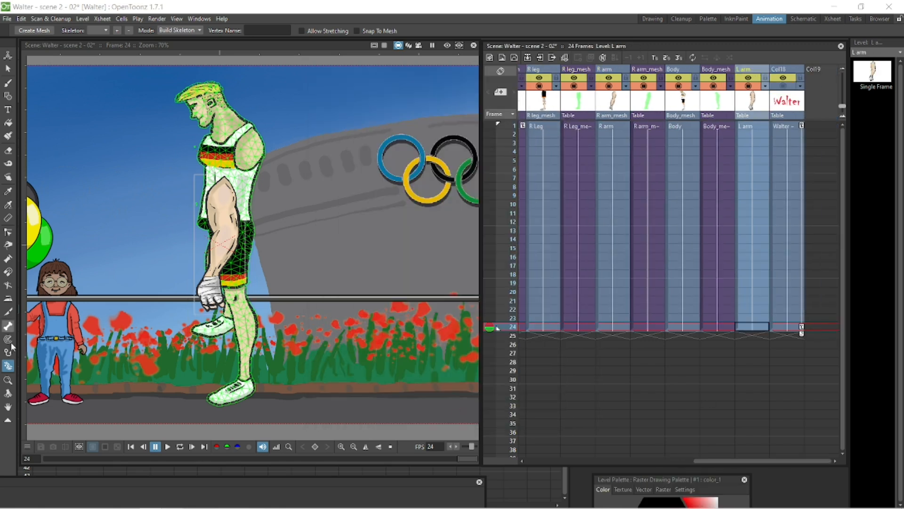
pyautogui.click(34, 31)
pyautogui.click(452, 414)
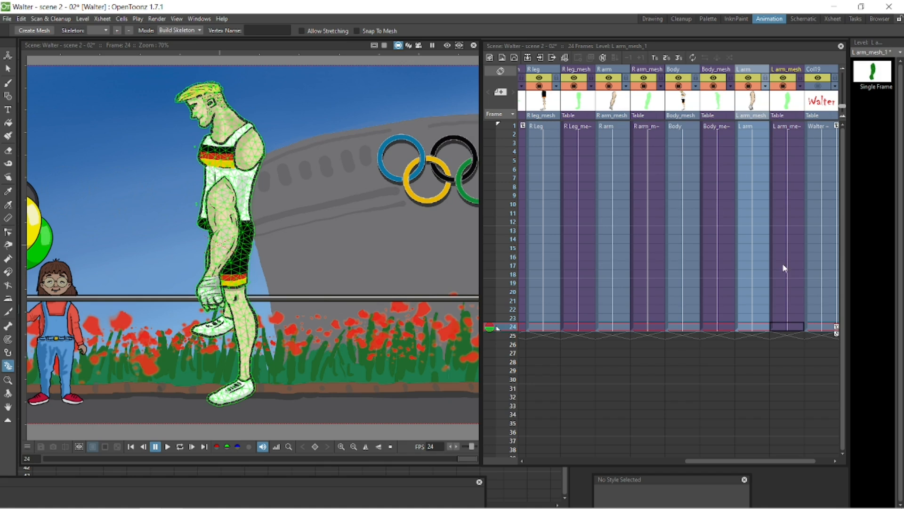
# Step: Select the R Leg mesh and drag it away from the body with the Animate tool
pyautogui.click(583, 128)
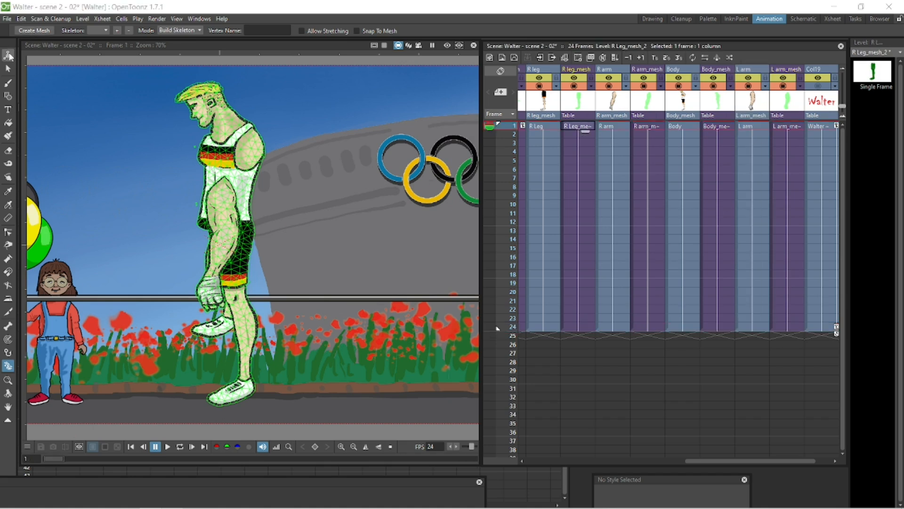
pyautogui.click(8, 56)
pyautogui.moveTo(219, 302); pyautogui.dragTo(162, 301)
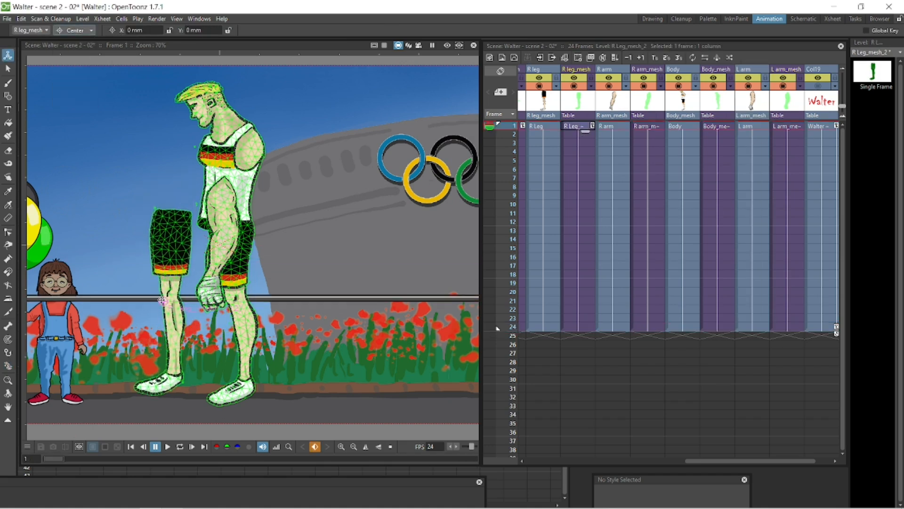
# Step: Switch the Animate tool to Position and drag the R Leg mesh back onto the body
pyautogui.click(75, 31)
pyautogui.click(66, 37)
pyautogui.moveTo(170, 239); pyautogui.dragTo(217, 239)
# Step: Select the L arm mesh and move it in Position mode back onto the character's shoulder
pyautogui.click(789, 126)
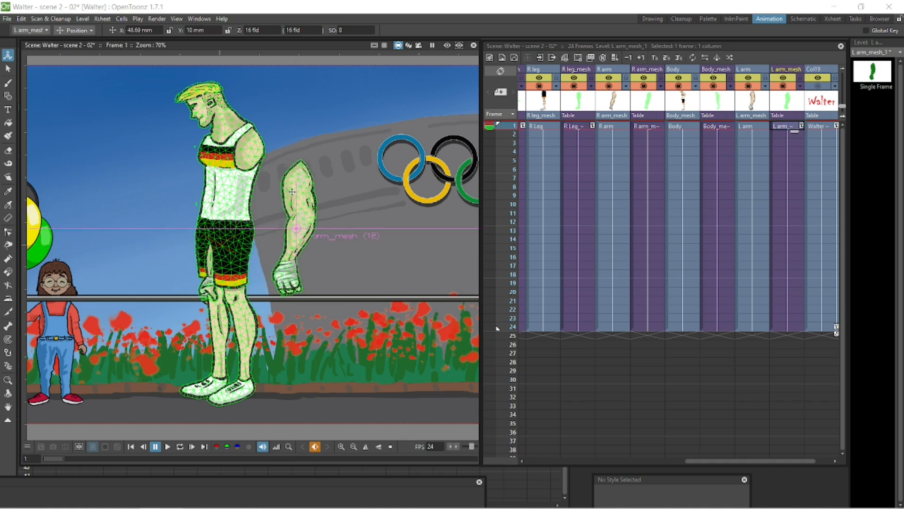
pyautogui.click(89, 30)
pyautogui.click(71, 88)
pyautogui.click(91, 33)
pyautogui.click(76, 43)
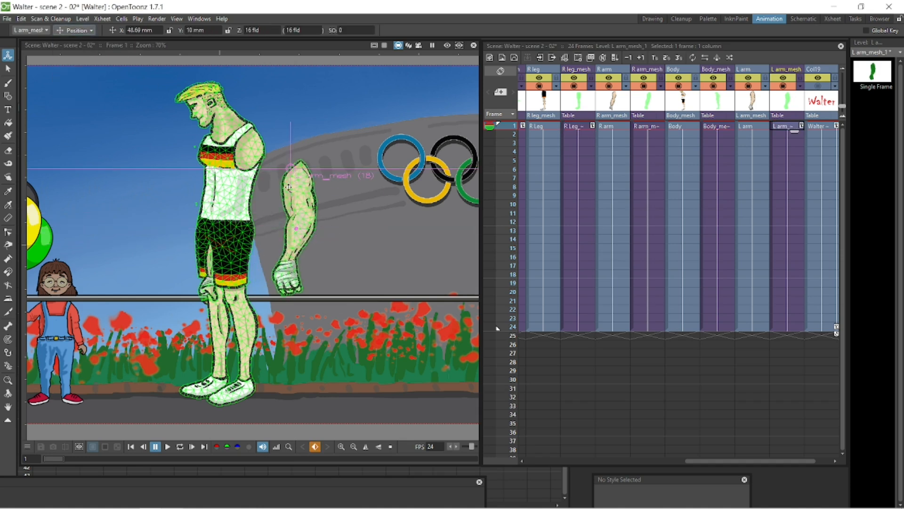
pyautogui.moveTo(307, 179); pyautogui.dragTo(260, 149)
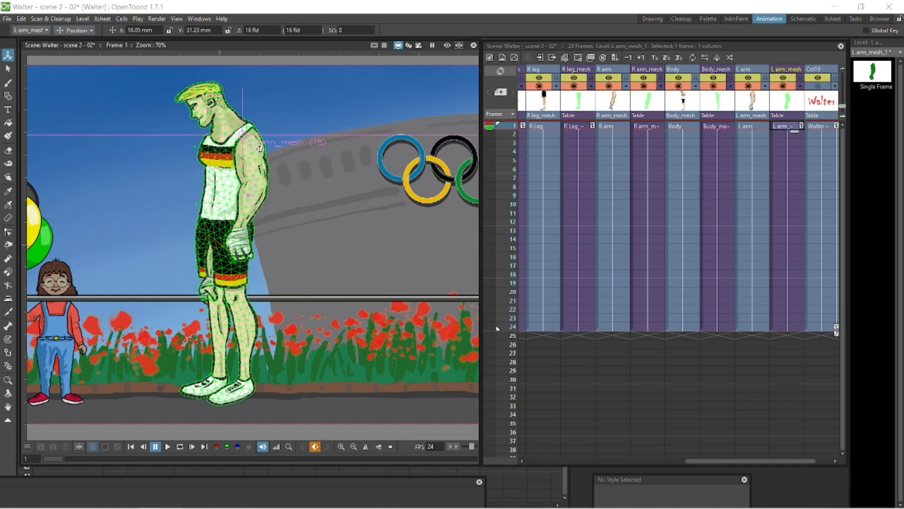
# Step: Select the R arm mesh and move it in Position mode back onto the character's shoulder
pyautogui.click(648, 126)
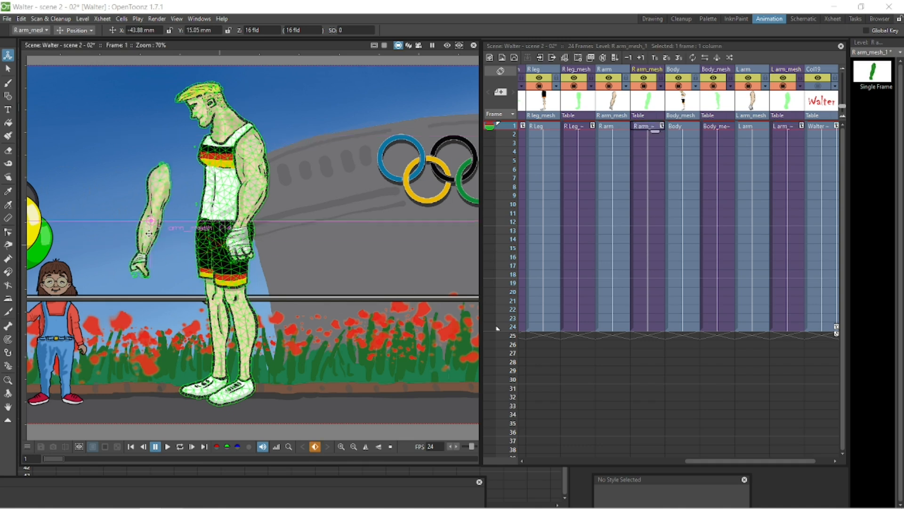
pyautogui.click(76, 30)
pyautogui.click(71, 88)
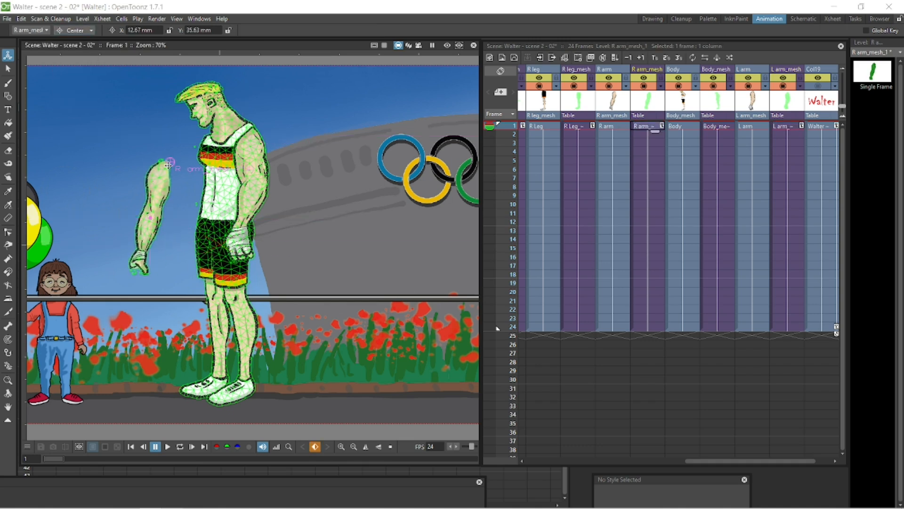
pyautogui.click(75, 31)
pyautogui.click(77, 43)
pyautogui.moveTo(162, 190); pyautogui.dragTo(204, 167)
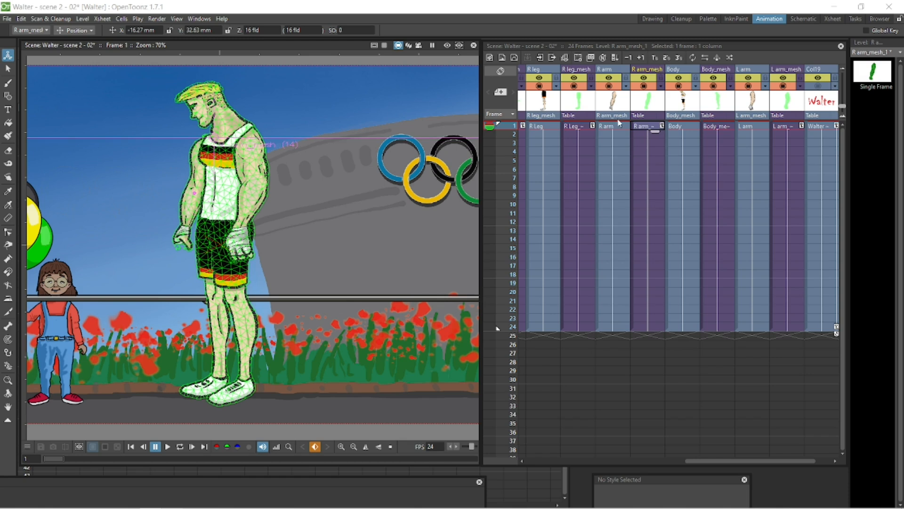
# Step: Select the pole mesh and move it up to the character's hands
pyautogui.moveTo(739, 462); pyautogui.dragTo(671, 461)
pyautogui.click(655, 126)
pyautogui.moveTo(248, 300); pyautogui.dragTo(220, 250)
pyautogui.scroll(5, 221, 250)
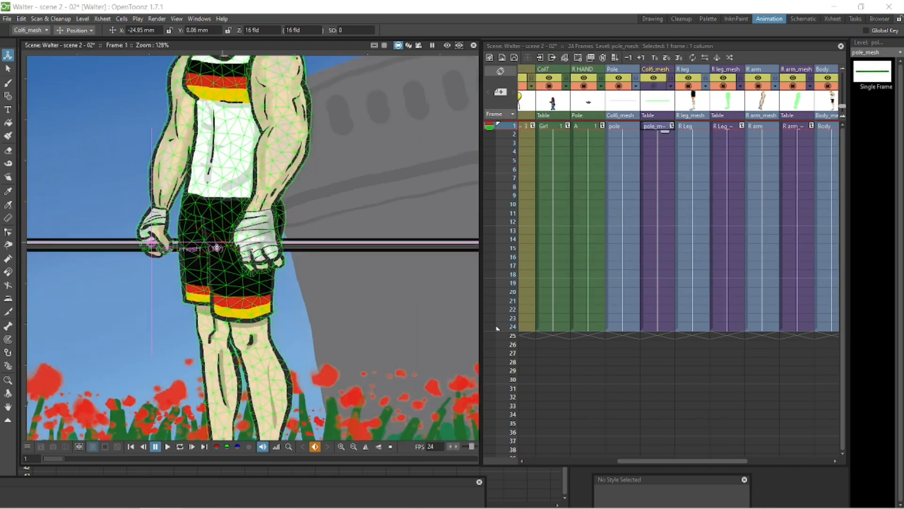
# Step: Enlarge the Stage Schematic panel over the viewer
pyautogui.click(584, 87)
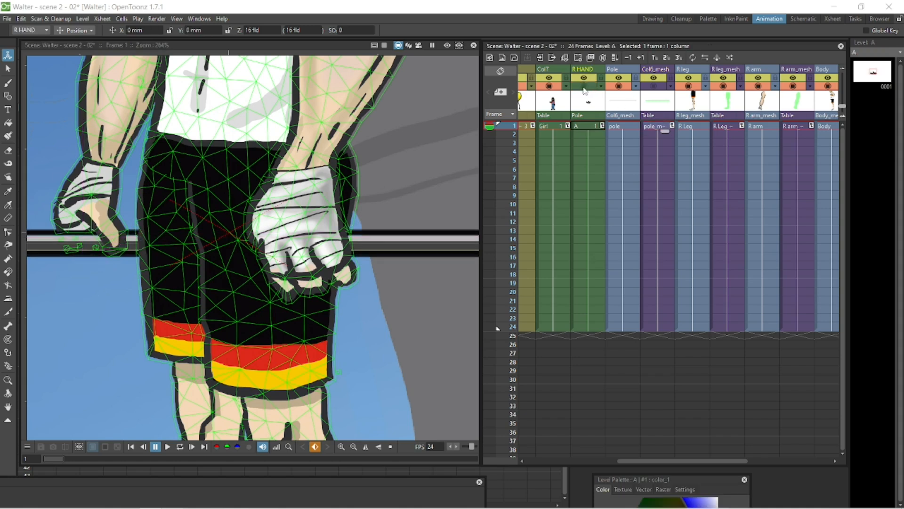
pyautogui.click(584, 87)
pyautogui.scroll(-11, 385, 224)
pyautogui.press('space')
pyautogui.moveTo(446, 219); pyautogui.dragTo(390, 238)
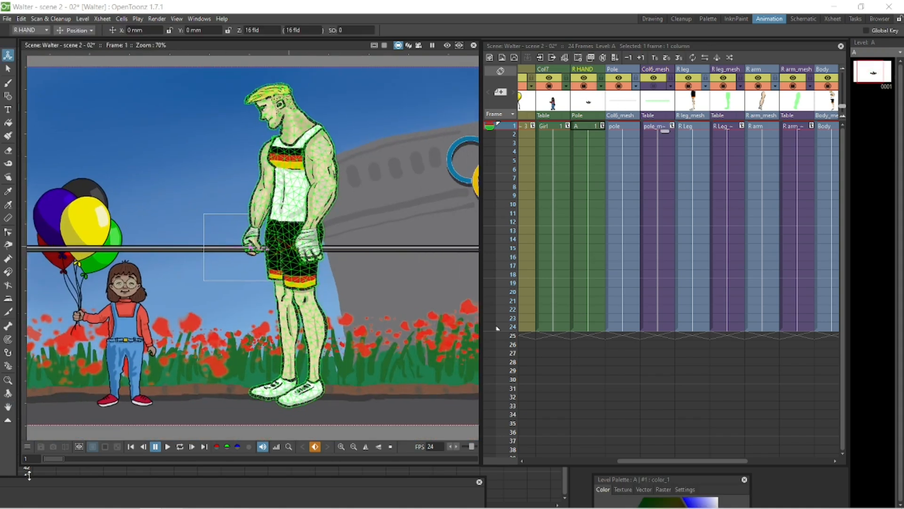
pyautogui.moveTo(27, 480); pyautogui.dragTo(398, 81)
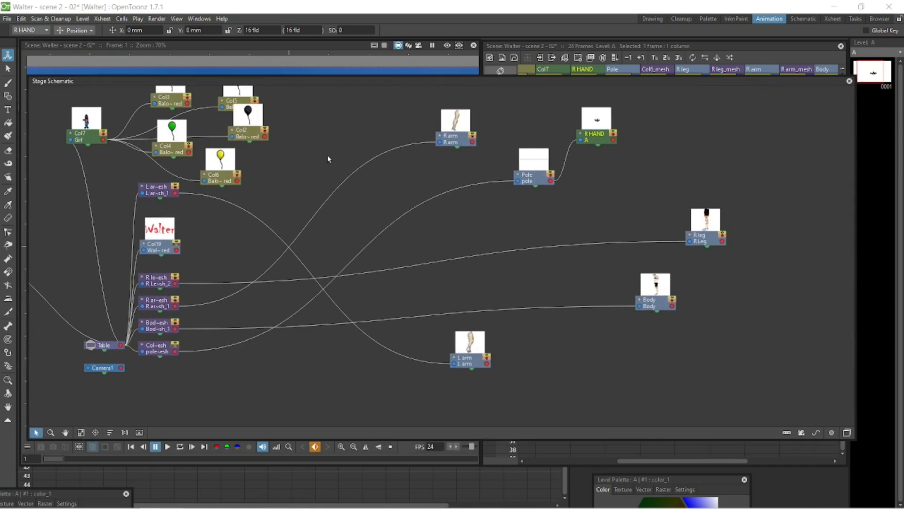
# Step: Arrange the five mesh nodes in the Stage Schematic beside their matching column nodes
pyautogui.moveTo(166, 193); pyautogui.dragTo(381, 357)
pyautogui.moveTo(162, 281); pyautogui.dragTo(481, 251)
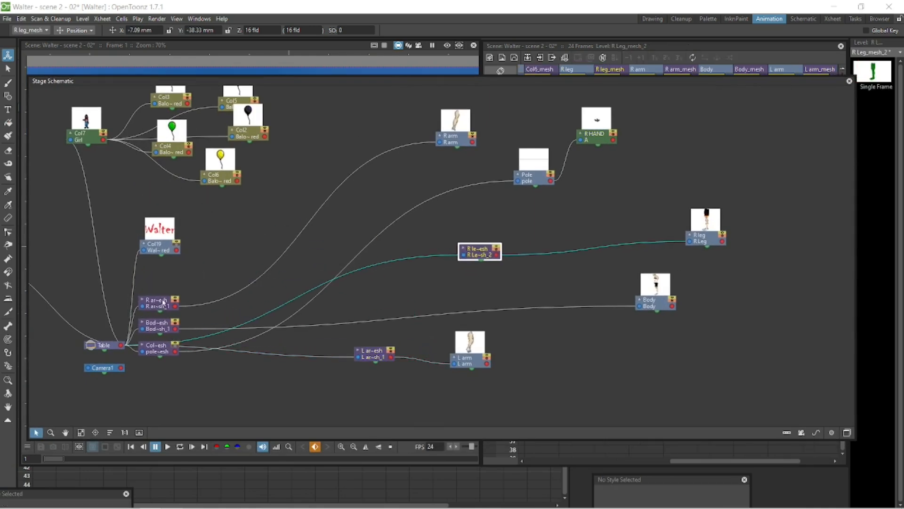
pyautogui.moveTo(164, 303); pyautogui.dragTo(369, 206)
pyautogui.moveTo(156, 327); pyautogui.dragTo(413, 285)
pyautogui.moveTo(163, 351); pyautogui.dragTo(376, 247)
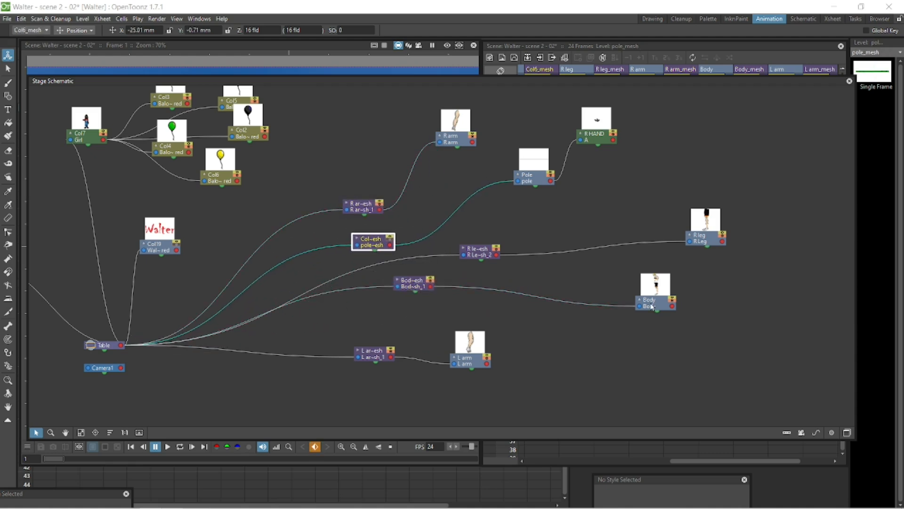
# Step: Parent the R Leg mesh node to the Body mesh node and tidy the node layout
pyautogui.moveTo(652, 306); pyautogui.dragTo(518, 295)
pyautogui.moveTo(484, 259); pyautogui.dragTo(547, 227)
pyautogui.moveTo(436, 286); pyautogui.dragTo(435, 287)
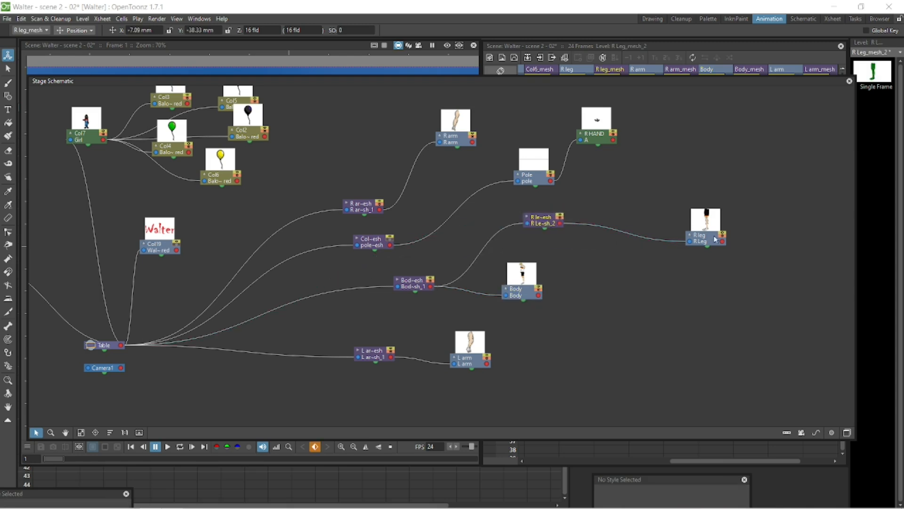
pyautogui.moveTo(715, 239); pyautogui.dragTo(720, 213)
pyautogui.moveTo(533, 184); pyautogui.dragTo(531, 166)
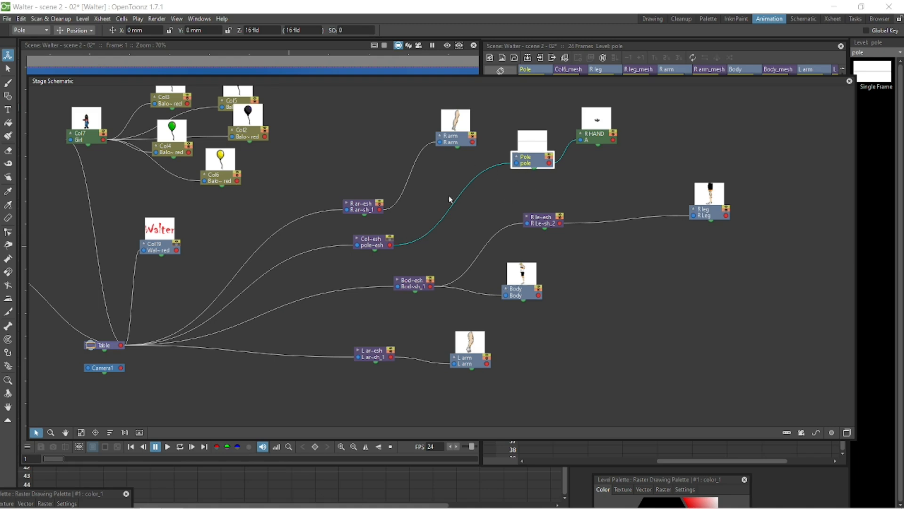
pyautogui.moveTo(369, 212); pyautogui.dragTo(336, 190)
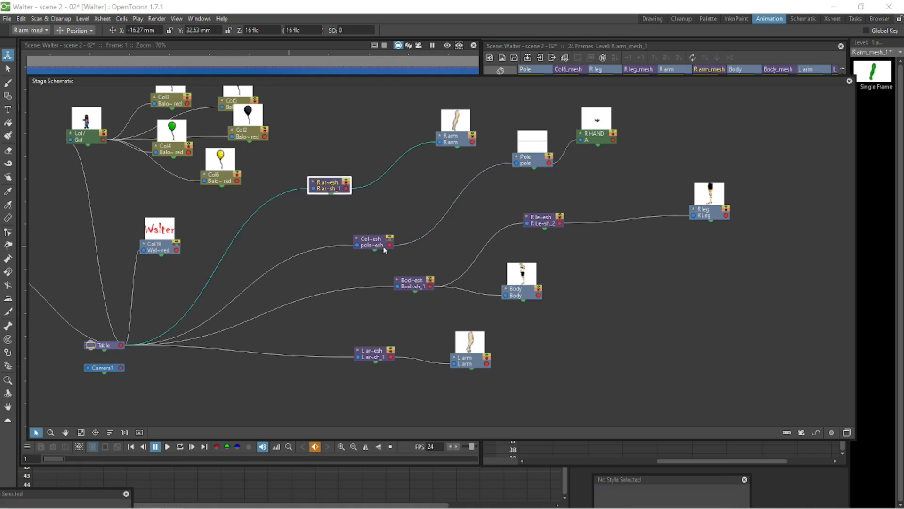
# Step: Parent the pole mesh to the R arm mesh and the L arm mesh to the Body mesh
pyautogui.moveTo(357, 245); pyautogui.dragTo(346, 189)
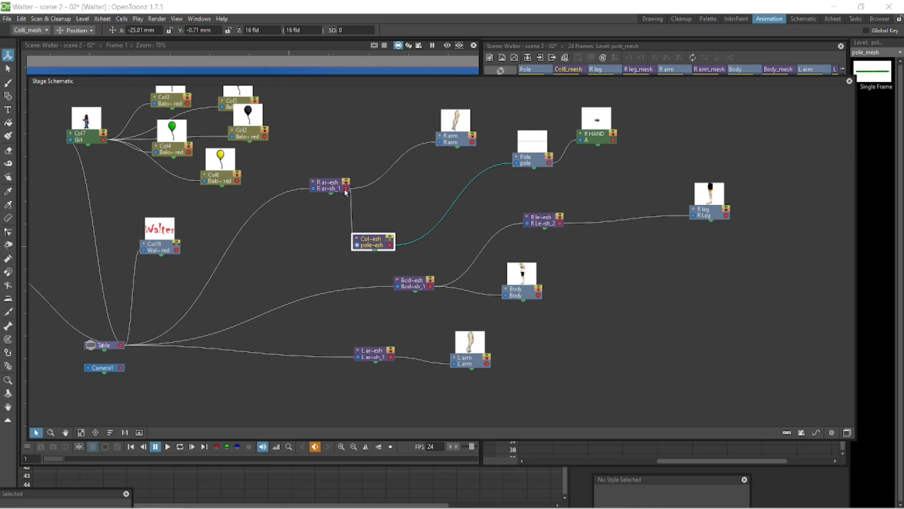
pyautogui.moveTo(556, 222); pyautogui.dragTo(509, 228)
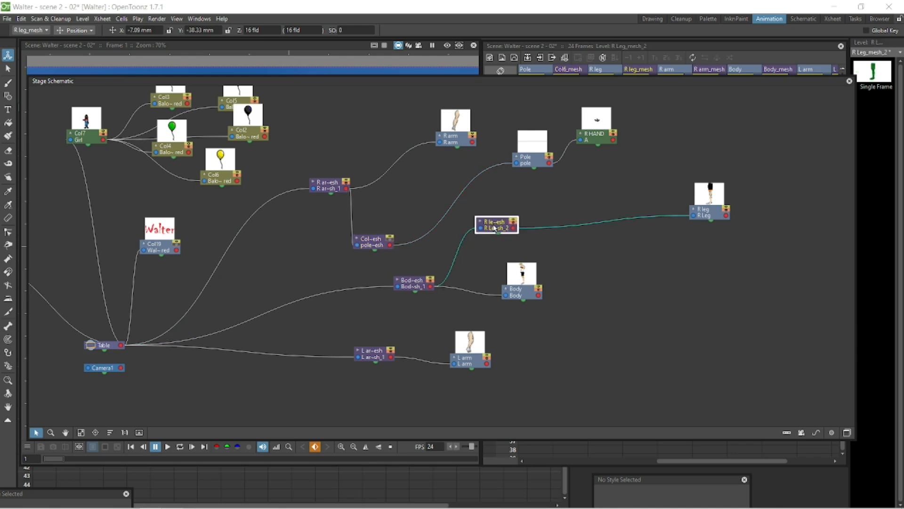
pyautogui.moveTo(473, 363); pyautogui.dragTo(717, 355)
pyautogui.moveTo(361, 358); pyautogui.dragTo(534, 357)
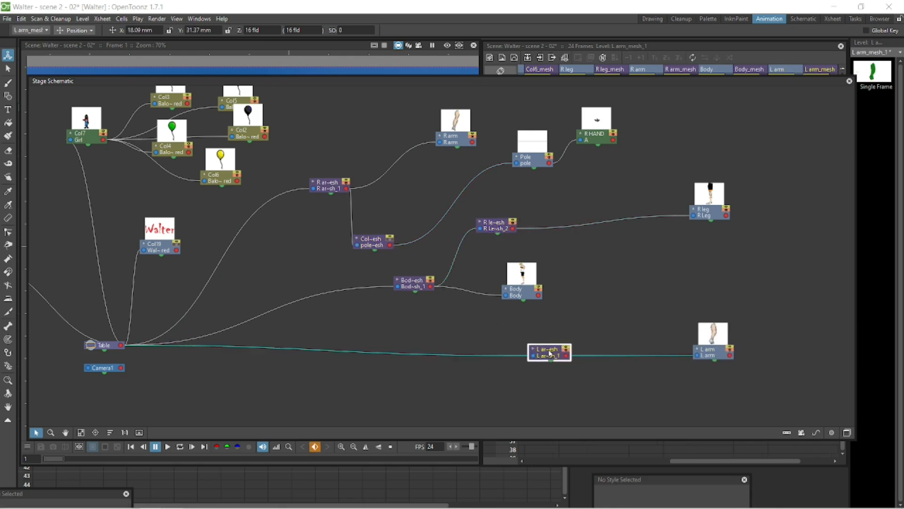
pyautogui.moveTo(430, 284); pyautogui.dragTo(425, 295)
pyautogui.moveTo(379, 243); pyautogui.dragTo(420, 203)
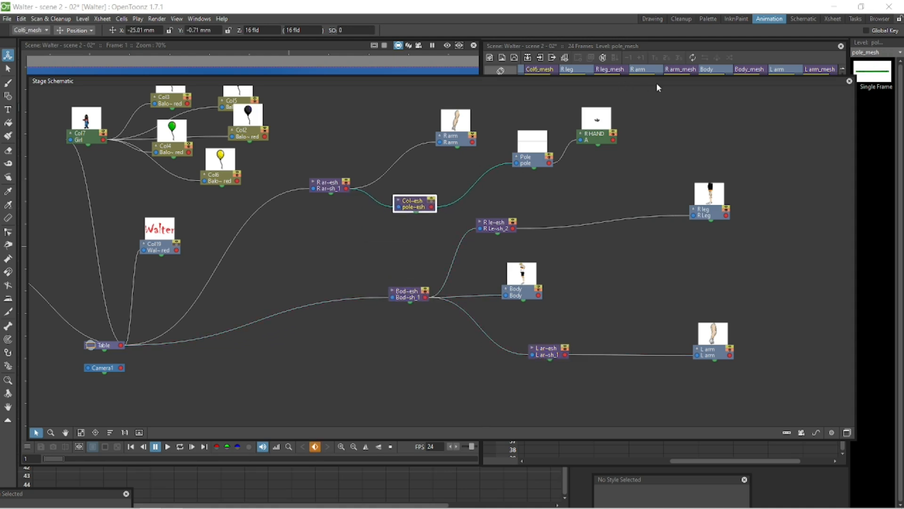
# Step: Restore the viewer and move the pole mesh down into the character's hands
pyautogui.moveTo(670, 80); pyautogui.dragTo(299, 473)
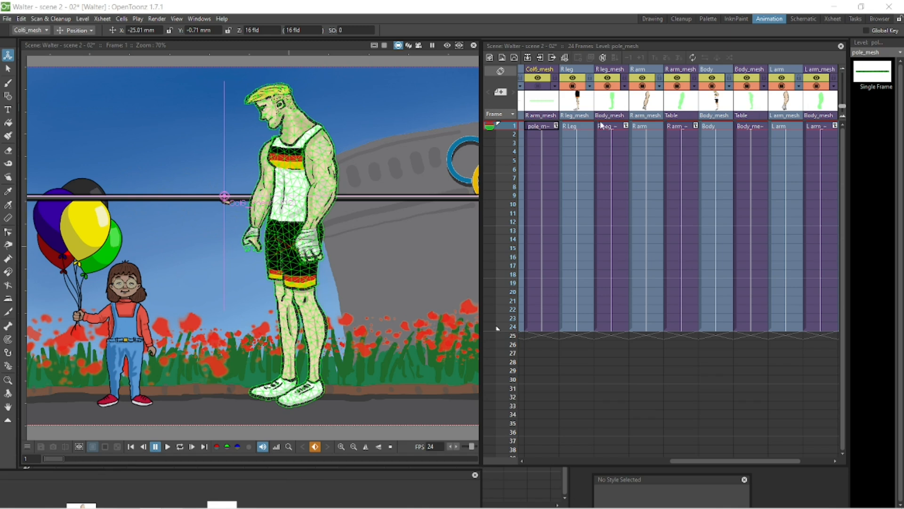
pyautogui.click(541, 127)
pyautogui.moveTo(247, 198); pyautogui.dragTo(256, 248)
pyautogui.scroll(4, 270, 248)
pyautogui.scroll(-5, 284, 243)
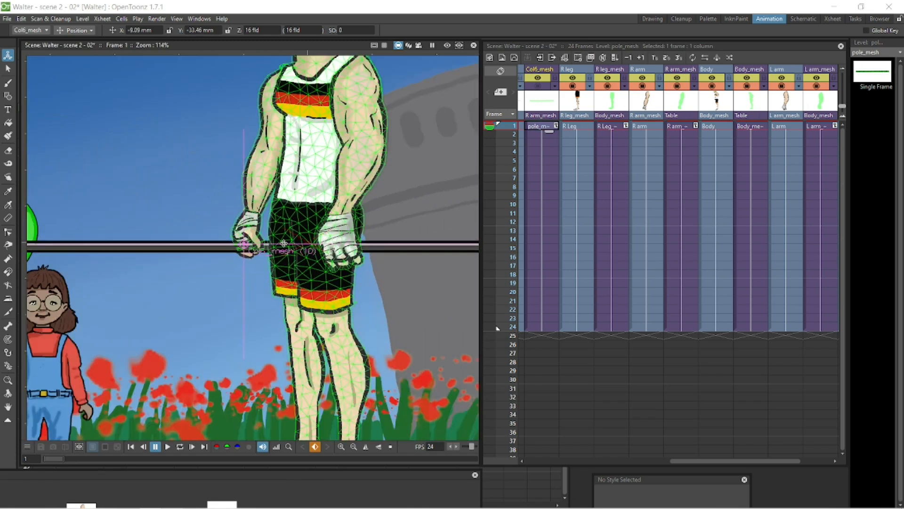
# Step: Select the Body mesh and switch the Animate tool to Center mode to reposition its pivot
pyautogui.click(760, 127)
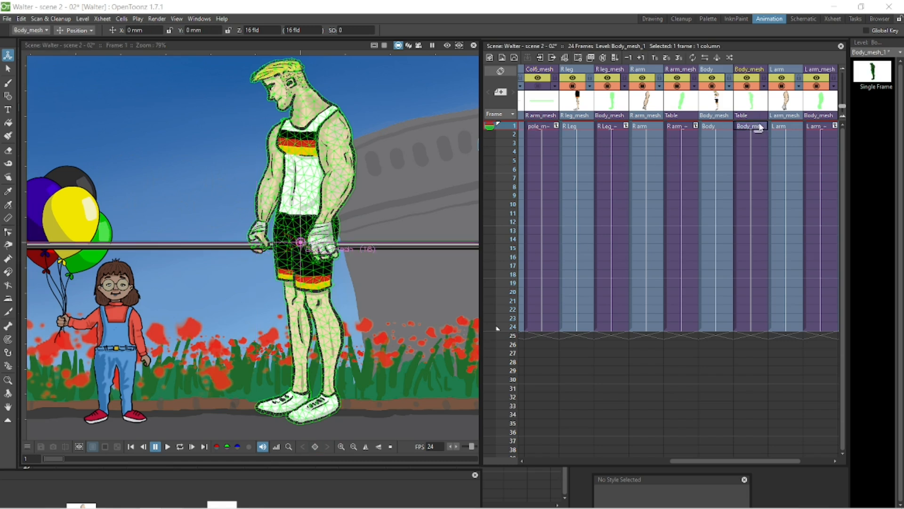
pyautogui.click(75, 30)
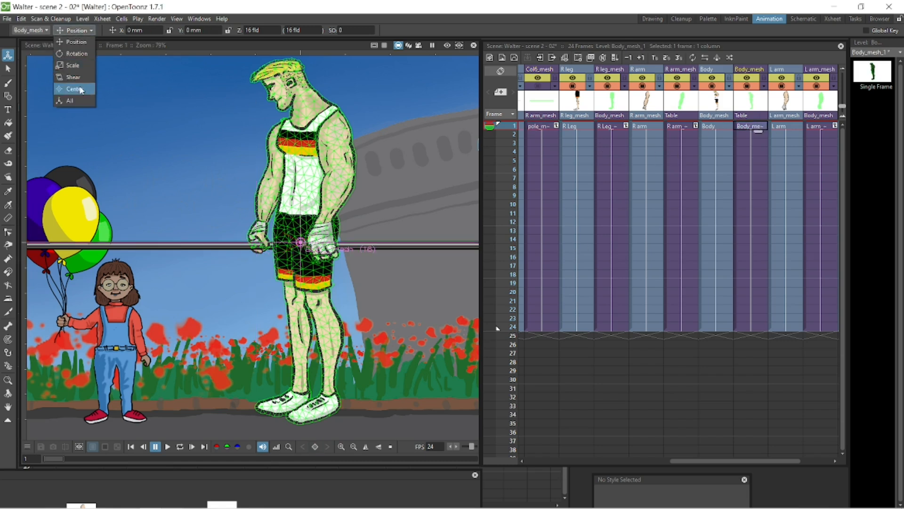
pyautogui.click(71, 90)
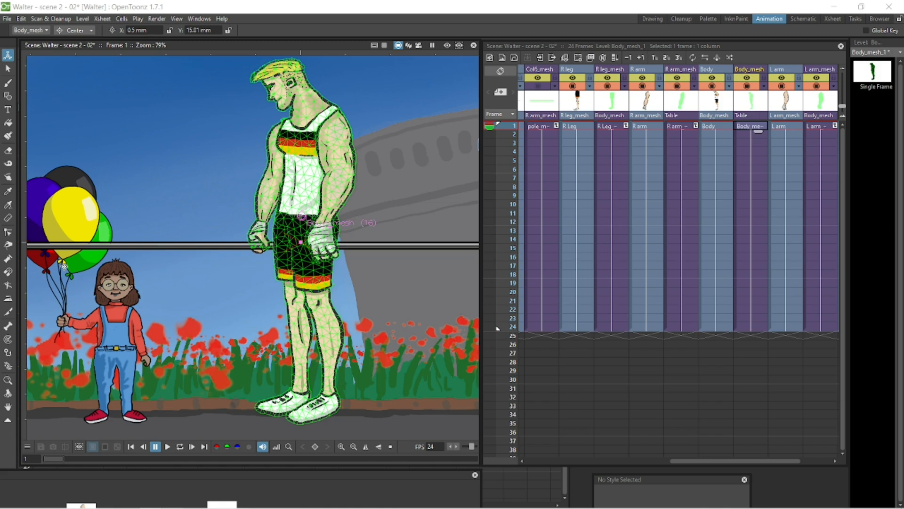
# Step: Build a skeleton on the Body mesh from the hips up the torso and down the leg to the foot
pyautogui.click(8, 366)
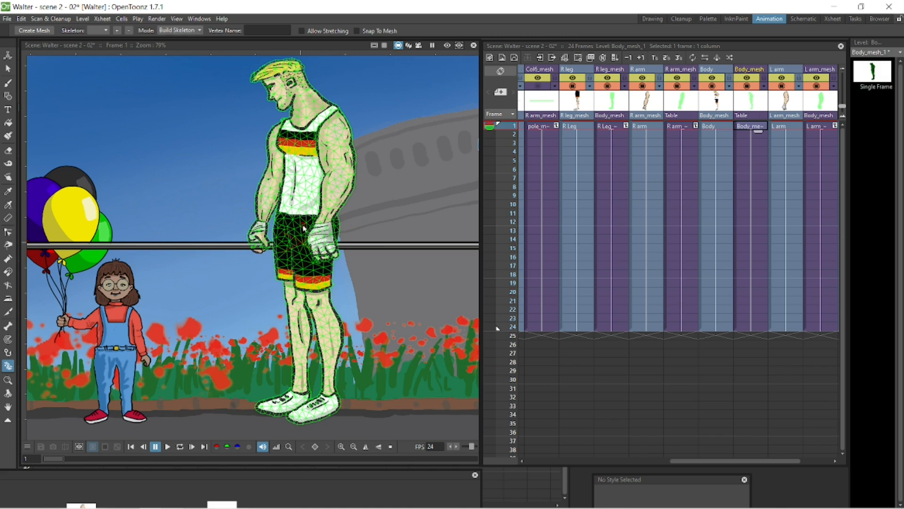
pyautogui.click(748, 86)
pyautogui.click(748, 87)
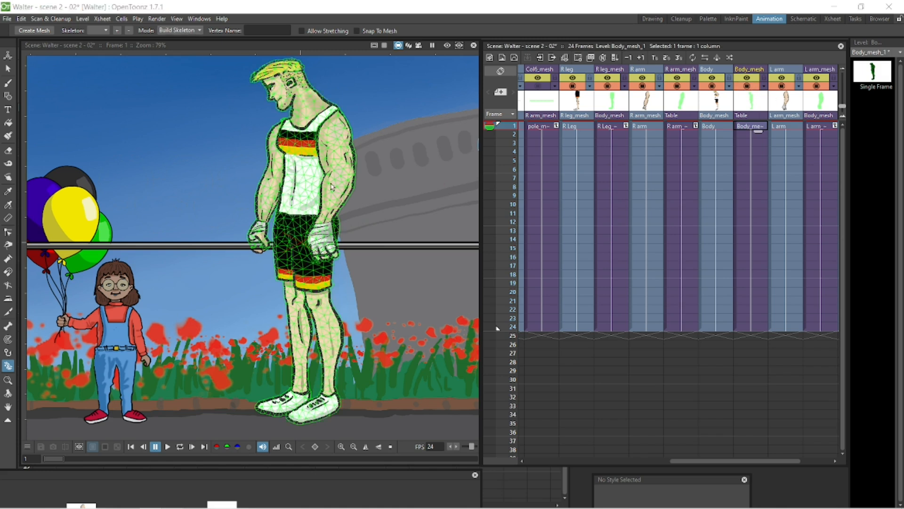
pyautogui.click(304, 209)
pyautogui.moveTo(305, 206); pyautogui.dragTo(306, 123)
pyautogui.moveTo(306, 188); pyautogui.dragTo(306, 165)
pyautogui.moveTo(301, 206); pyautogui.dragTo(305, 229)
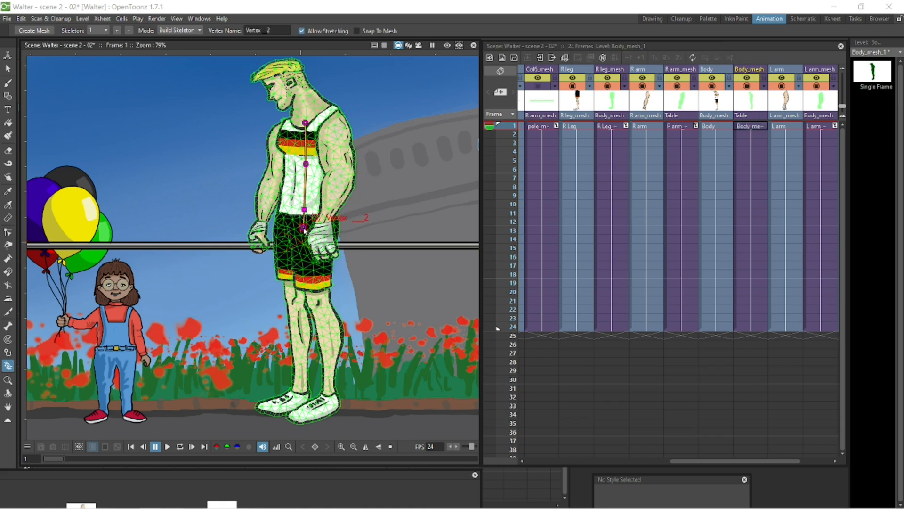
pyautogui.click(305, 249)
pyautogui.click(314, 292)
pyautogui.click(318, 302)
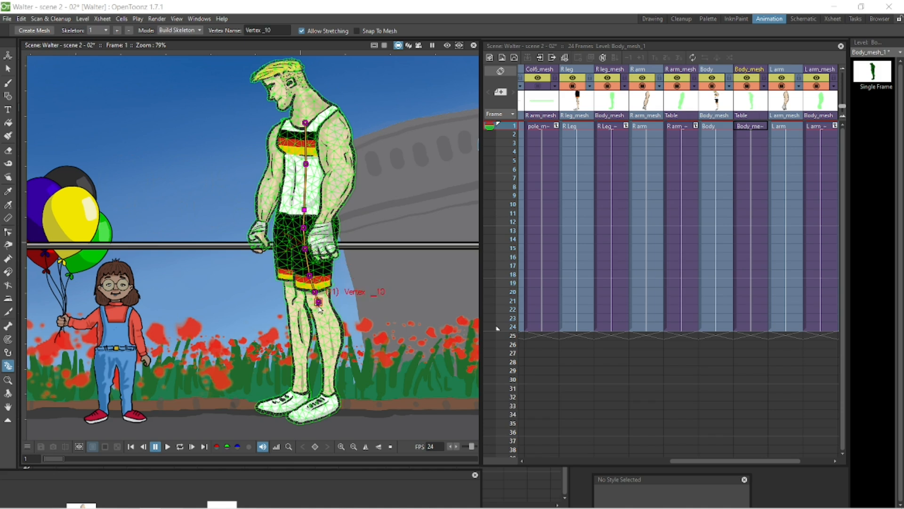
pyautogui.click(322, 312)
pyautogui.click(331, 388)
pyautogui.click(294, 418)
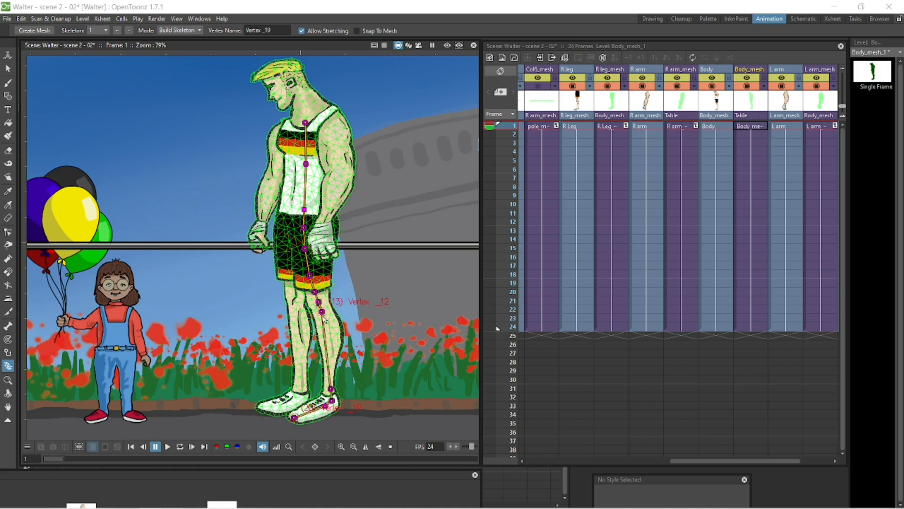
# Step: Adjust the Body skeleton's leg and torso joints and extend it up through the neck to the head
pyautogui.moveTo(322, 311)
pyautogui.mouseDown()
pyautogui.moveTo(325, 322)
pyautogui.moveTo(320, 303)
pyautogui.mouseUp()
pyautogui.moveTo(315, 292); pyautogui.dragTo(317, 292)
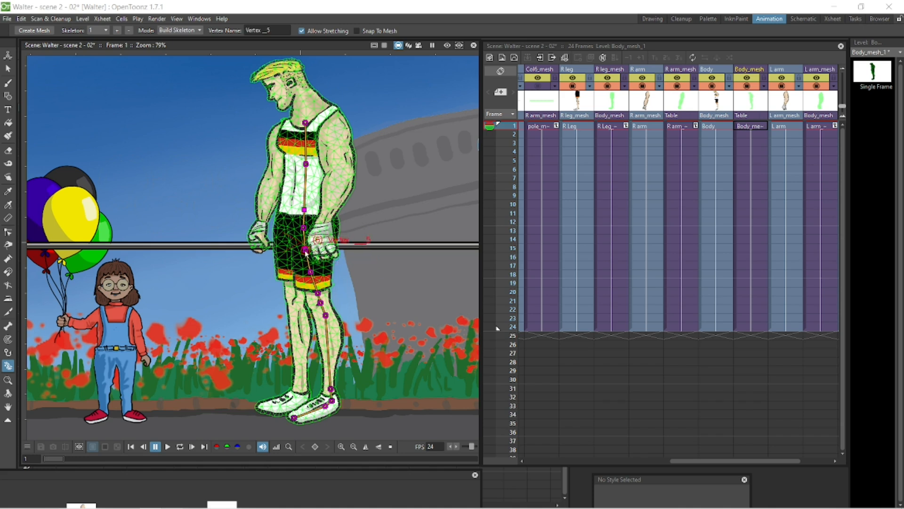
pyautogui.click(341, 418)
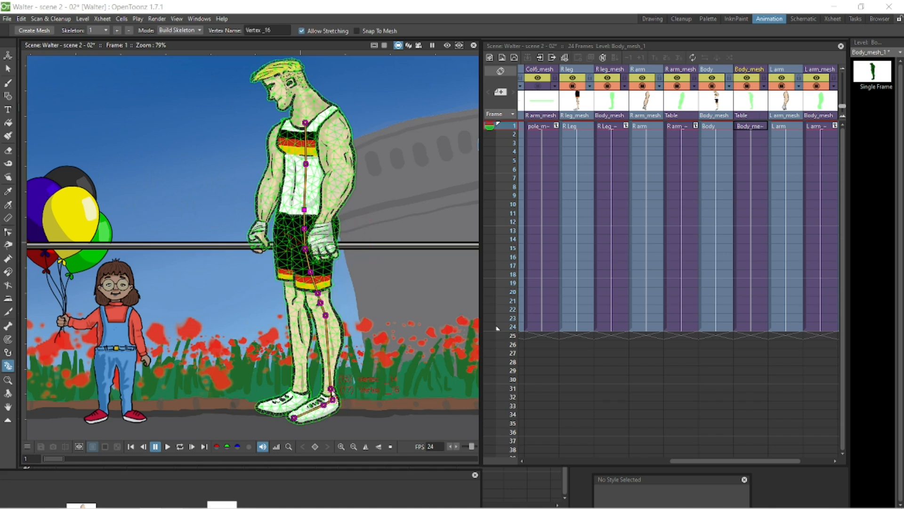
pyautogui.click(294, 421)
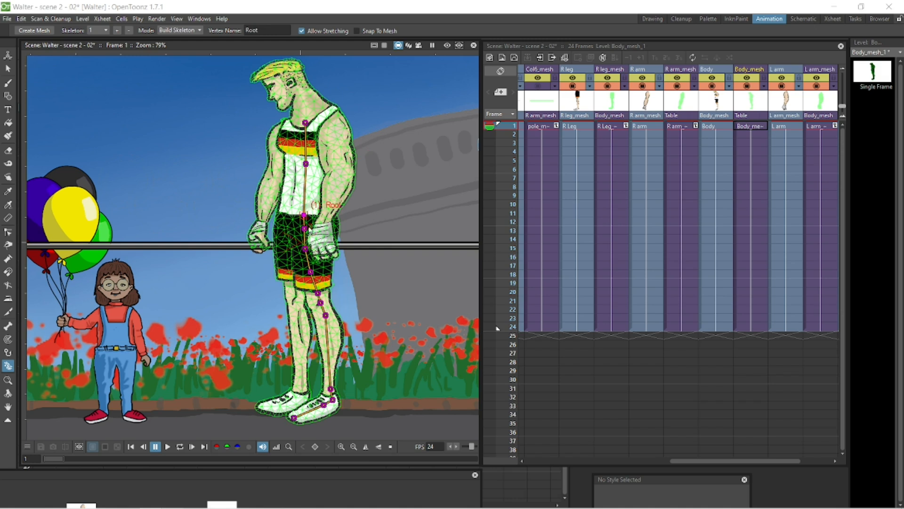
pyautogui.moveTo(306, 163)
pyautogui.mouseDown()
pyautogui.moveTo(304, 181)
pyautogui.moveTo(308, 173)
pyautogui.mouseUp()
pyautogui.moveTo(305, 123); pyautogui.dragTo(307, 138)
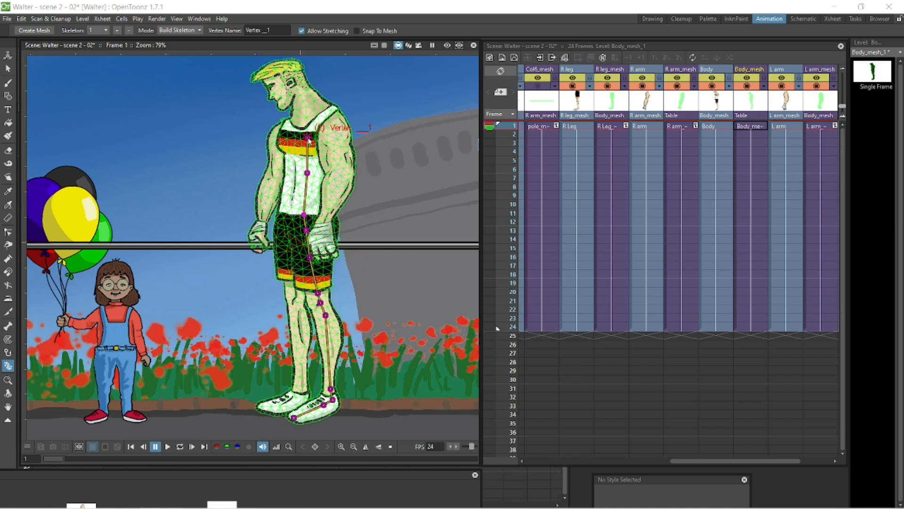
pyautogui.click(307, 114)
pyautogui.click(306, 99)
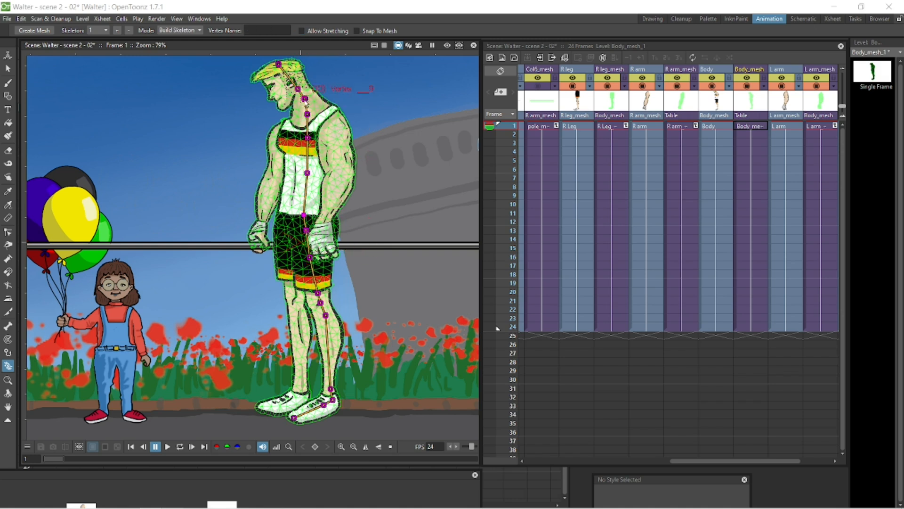
pyautogui.moveTo(307, 138); pyautogui.dragTo(310, 114)
# Step: Build a short skeleton on the R arm mesh at the shoulder and upper arm
pyautogui.click(678, 127)
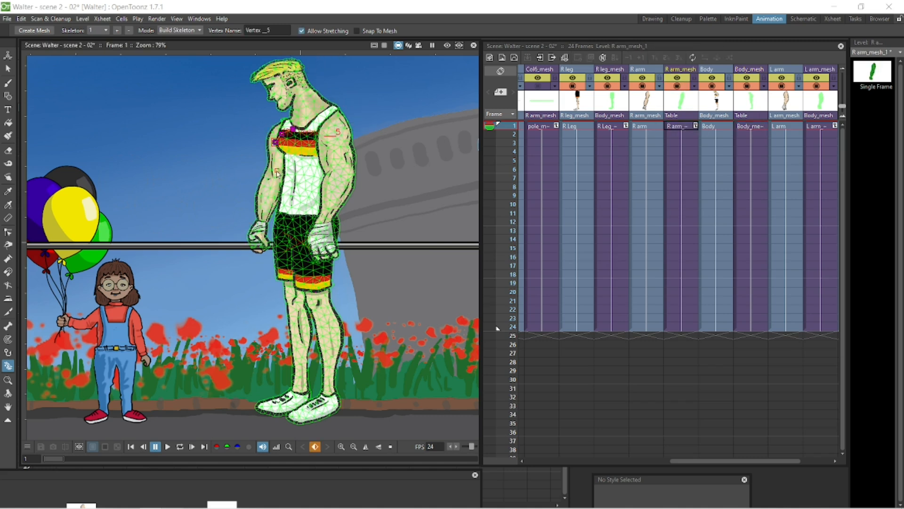
pyautogui.moveTo(273, 179); pyautogui.dragTo(275, 168)
pyautogui.moveTo(293, 129); pyautogui.dragTo(292, 116)
pyautogui.moveTo(282, 134); pyautogui.dragTo(289, 125)
# Step: Build a skeleton down the L arm mesh from shoulder to hand and adjust its upper joints
pyautogui.click(818, 126)
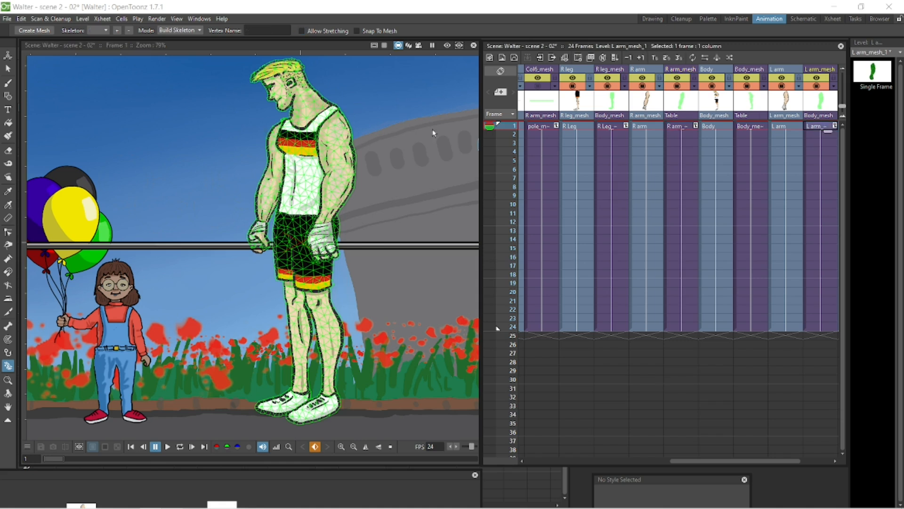
pyautogui.click(339, 178)
pyautogui.click(338, 185)
pyautogui.click(321, 225)
pyautogui.click(321, 233)
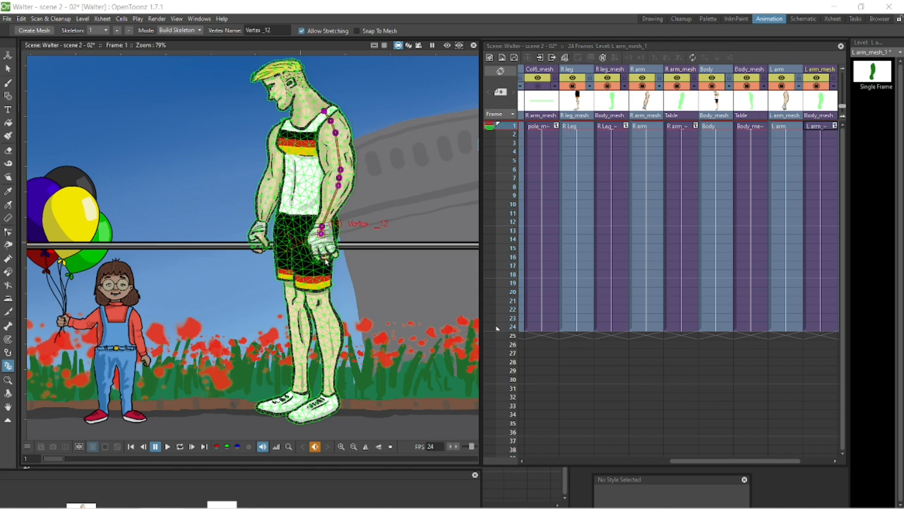
pyautogui.moveTo(340, 170); pyautogui.dragTo(339, 182)
pyautogui.moveTo(331, 121); pyautogui.dragTo(331, 121)
pyautogui.moveTo(324, 111); pyautogui.dragTo(309, 118)
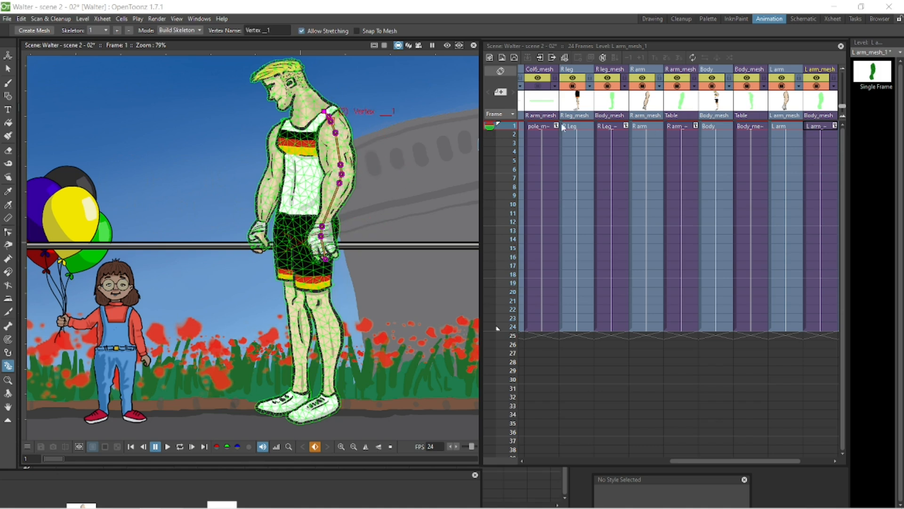
# Step: Build a skeleton down the R Leg mesh from hip to toe and adjust its knee and ankle joints
pyautogui.click(610, 126)
pyautogui.click(292, 211)
pyautogui.click(289, 224)
pyautogui.click(289, 237)
pyautogui.click(293, 283)
pyautogui.click(294, 297)
pyautogui.click(295, 309)
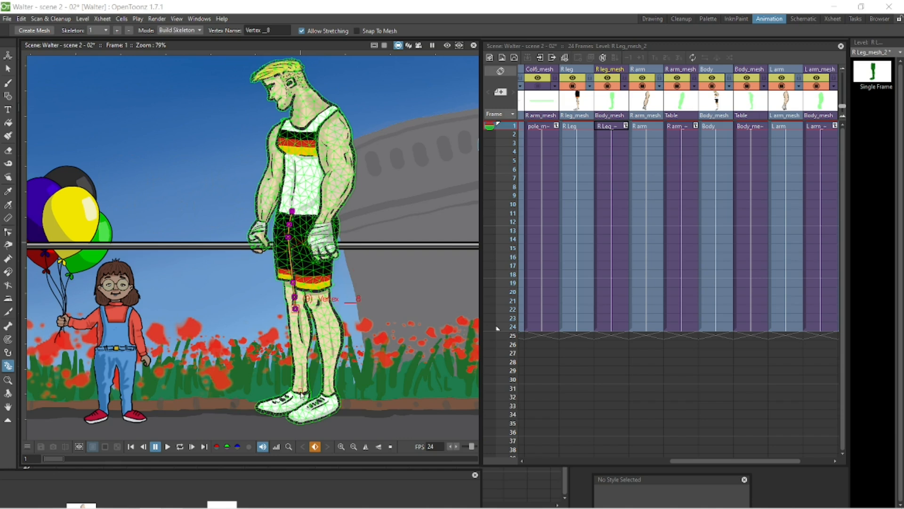
pyautogui.click(302, 387)
pyautogui.click(295, 399)
pyautogui.click(261, 406)
pyautogui.moveTo(292, 211); pyautogui.dragTo(287, 227)
pyautogui.moveTo(293, 283); pyautogui.dragTo(290, 257)
pyautogui.moveTo(294, 297); pyautogui.dragTo(295, 295)
pyautogui.moveTo(296, 309); pyautogui.dragTo(298, 311)
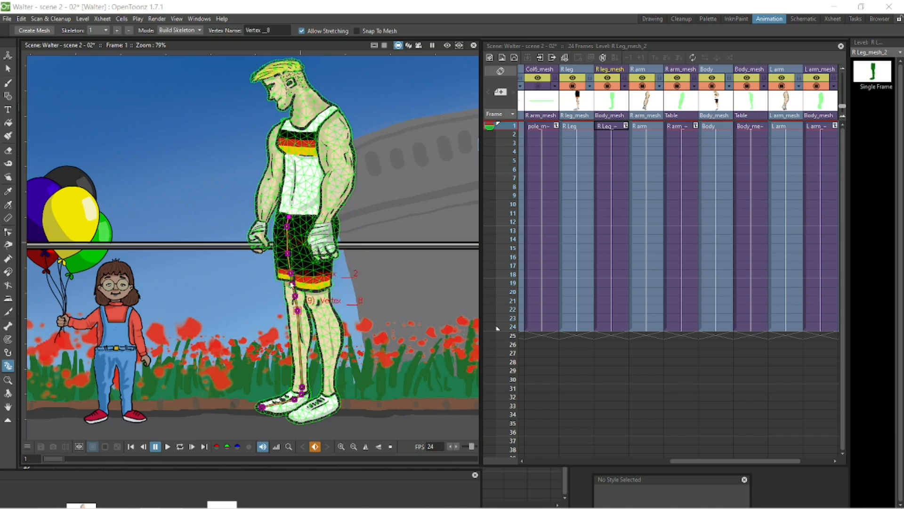
pyautogui.moveTo(302, 387); pyautogui.dragTo(302, 393)
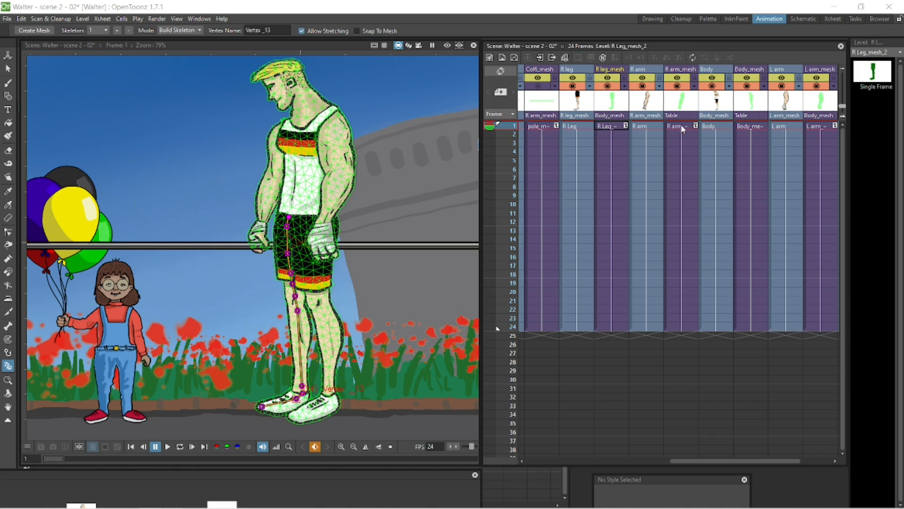
# Step: Select the pole mesh and start a skeleton on it near the character's hands
pyautogui.click(749, 127)
pyautogui.click(818, 126)
pyautogui.click(540, 126)
pyautogui.scroll(-3, 364, 304)
pyautogui.click(538, 86)
pyautogui.click(287, 258)
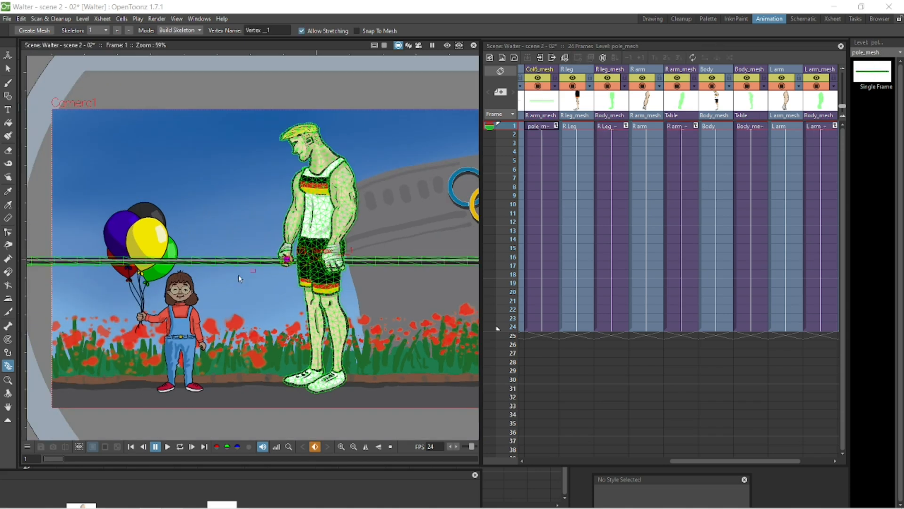
pyautogui.scroll(-1, 358, 283)
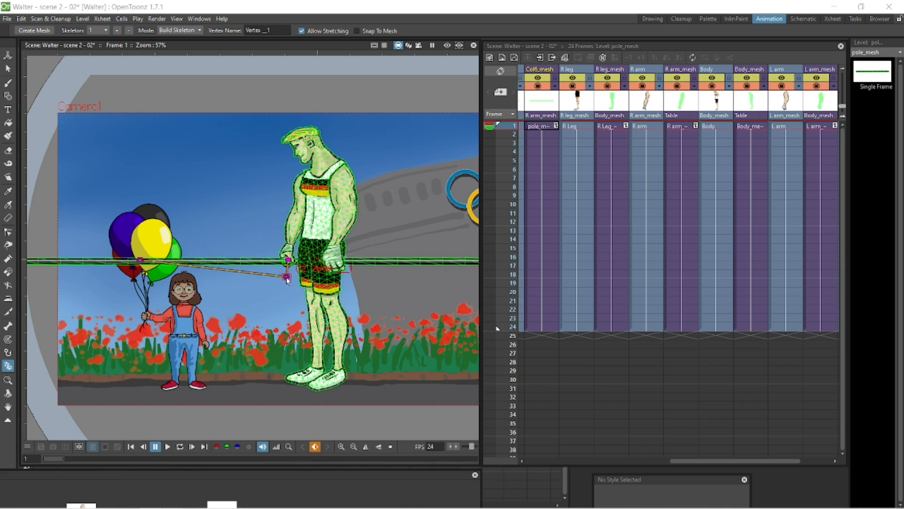
pyautogui.moveTo(138, 263); pyautogui.dragTo(224, 296)
pyautogui.click(91, 281)
# Step: Extend the pole skeleton along the pole's length and delete an unwanted vertex
pyautogui.press('space')
pyautogui.click(262, 278)
pyautogui.click(466, 277)
pyautogui.press('space')
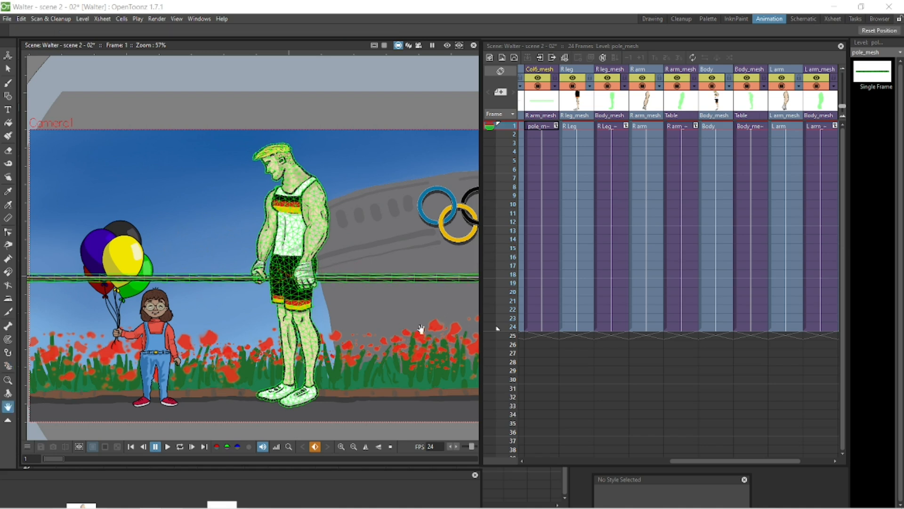
pyautogui.moveTo(420, 329); pyautogui.dragTo(222, 328)
pyautogui.click(416, 277)
pyautogui.moveTo(269, 277); pyautogui.dragTo(113, 278)
pyautogui.press('Delete')
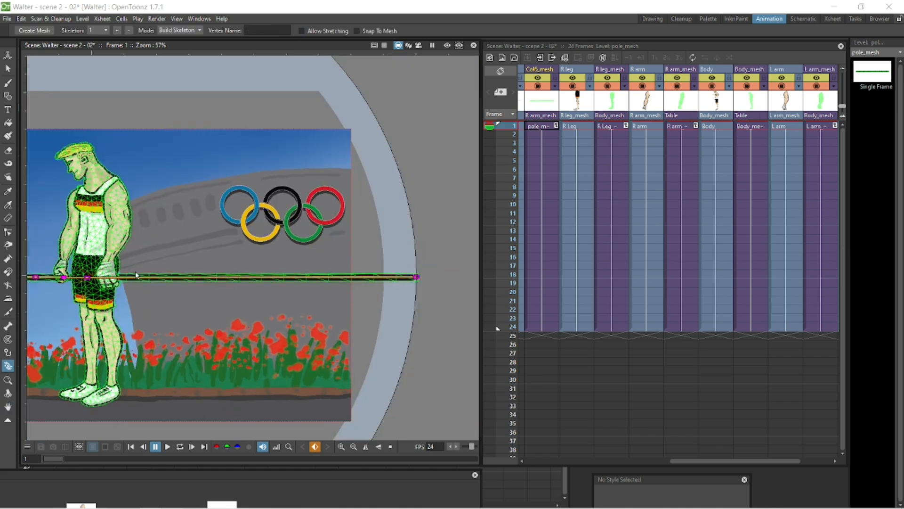
pyautogui.press('space')
pyautogui.moveTo(230, 322); pyautogui.dragTo(430, 310)
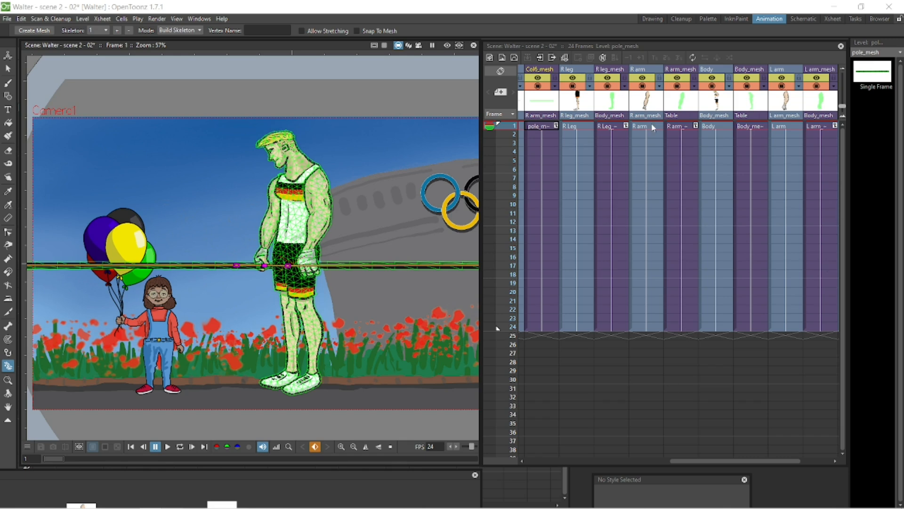
# Step: Switch the Animate tool to Position mode on the Body mesh and try two moves, undoing each
pyautogui.click(756, 127)
pyautogui.press('a')
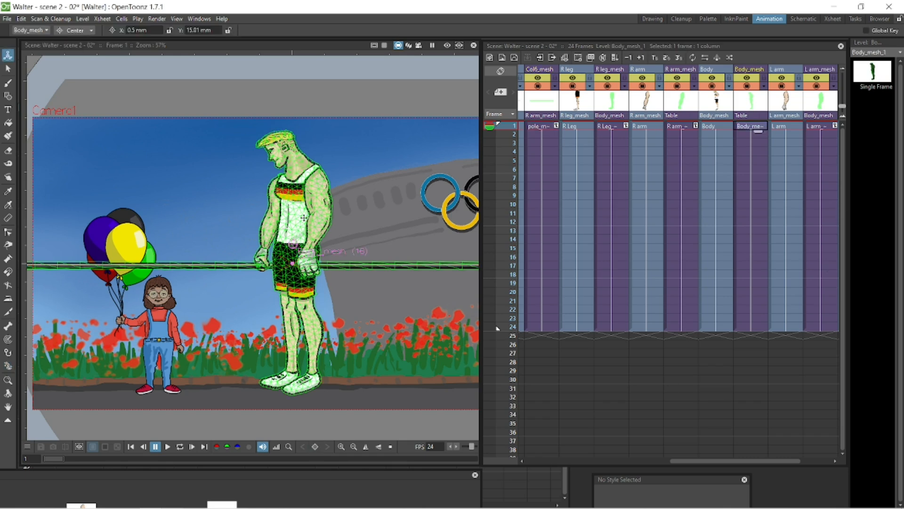
pyautogui.click(83, 32)
pyautogui.click(73, 44)
pyautogui.moveTo(407, 239); pyautogui.dragTo(473, 254)
pyautogui.hotkey('ctrl', 'z')
pyautogui.moveTo(351, 254); pyautogui.dragTo(401, 261)
pyautogui.hotkey('ctrl', 'z')
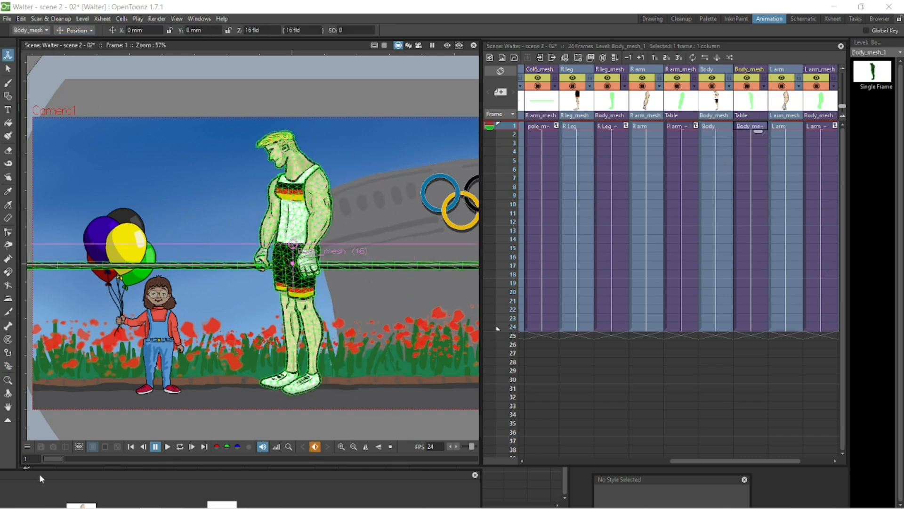
# Step: Open the Stage Schematic and parent the R arm mesh node to the Body mesh node
pyautogui.moveTo(40, 476); pyautogui.dragTo(418, 102)
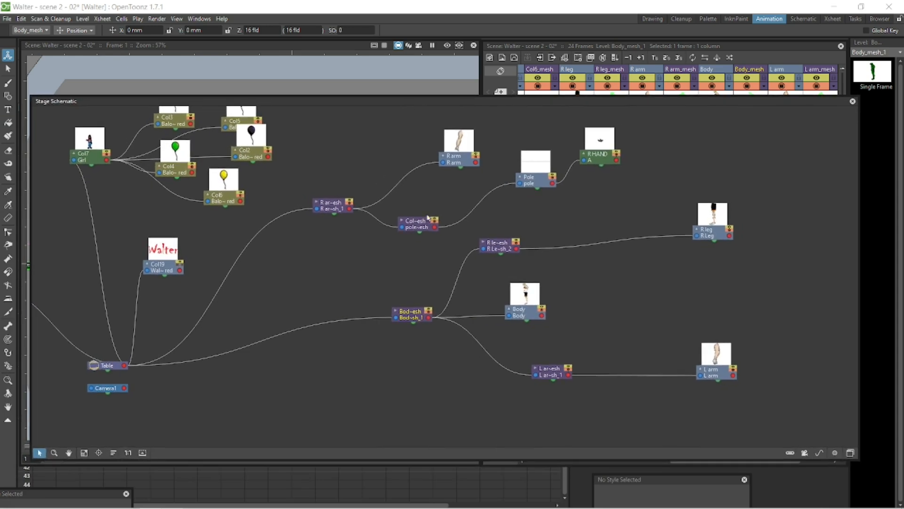
pyautogui.moveTo(429, 218); pyautogui.dragTo(501, 195)
pyautogui.moveTo(318, 212); pyautogui.dragTo(455, 228)
pyautogui.click(474, 188)
pyautogui.moveTo(423, 321); pyautogui.dragTo(289, 317)
pyautogui.moveTo(518, 315); pyautogui.dragTo(445, 317)
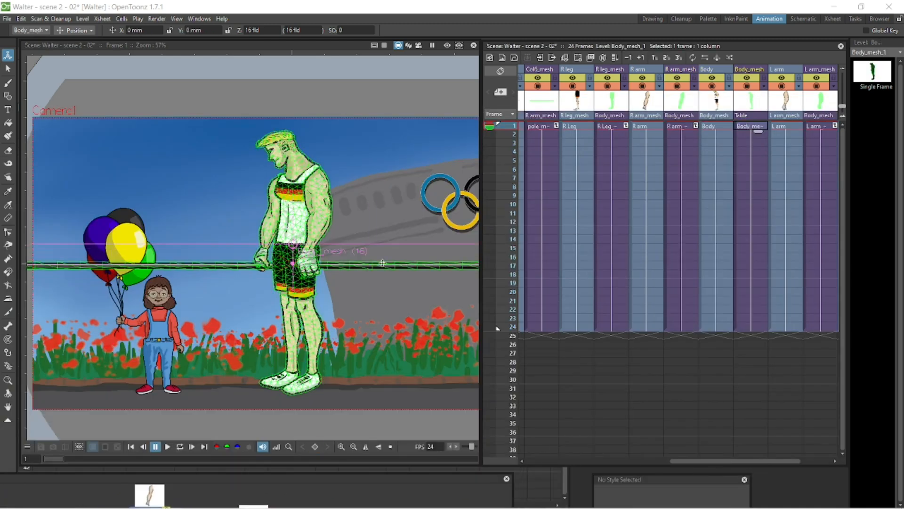
# Step: Move the Body mesh far to the right to test that the rig follows, then save the scene
pyautogui.moveTo(382, 262); pyautogui.dragTo(468, 239)
pyautogui.press('space')
pyautogui.moveTo(353, 255); pyautogui.dragTo(170, 268)
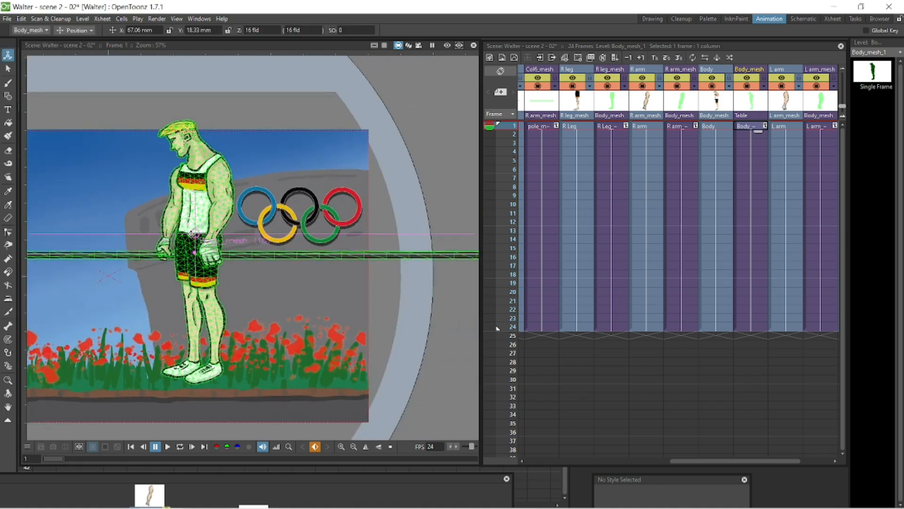
pyautogui.moveTo(130, 303); pyautogui.dragTo(380, 338)
pyautogui.scroll(-6, 378, 319)
pyautogui.scroll(-1, 378, 318)
pyautogui.press('space')
pyautogui.moveTo(445, 301); pyautogui.dragTo(368, 299)
pyautogui.click(8, 55)
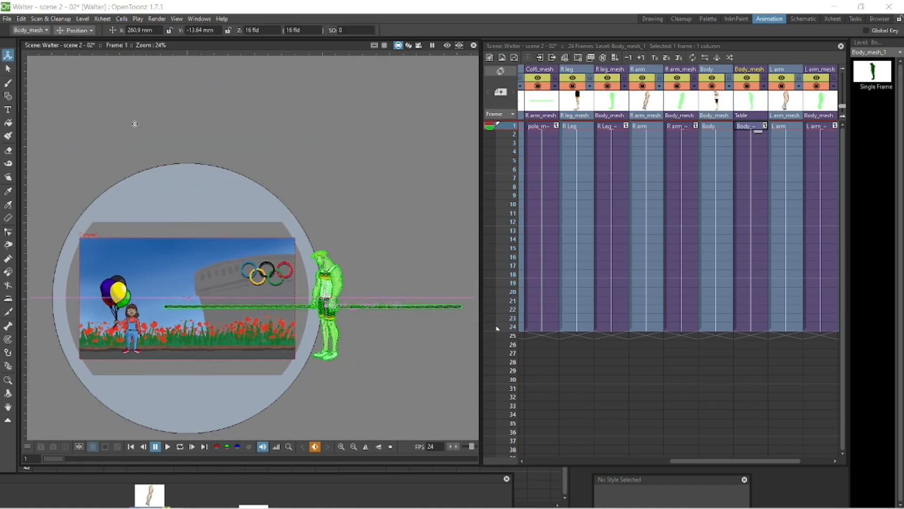
pyautogui.moveTo(288, 308); pyautogui.dragTo(424, 308)
pyautogui.hotkey('ctrl', 's')
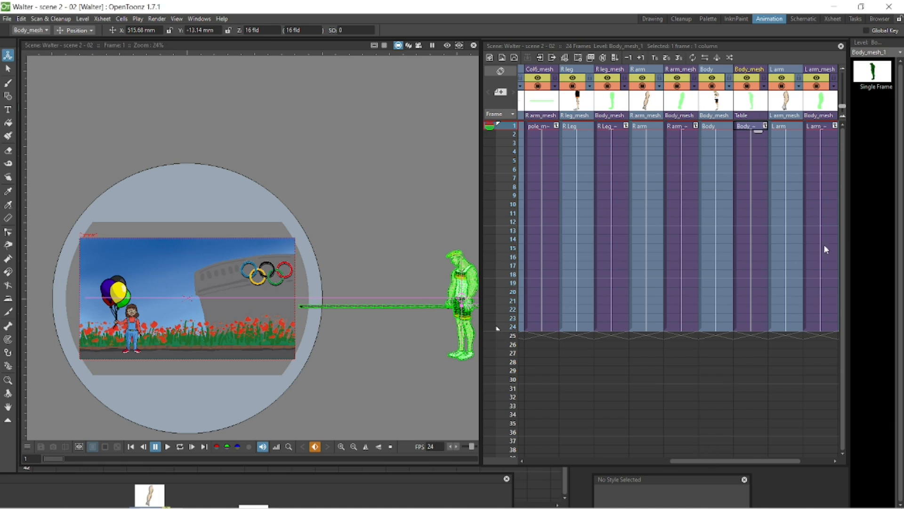
# Step: Extend the L arm mesh column's cells to frame 300 and scroll back to the first columns
pyautogui.click(820, 327)
pyautogui.moveTo(828, 333); pyautogui.dragTo(827, 240)
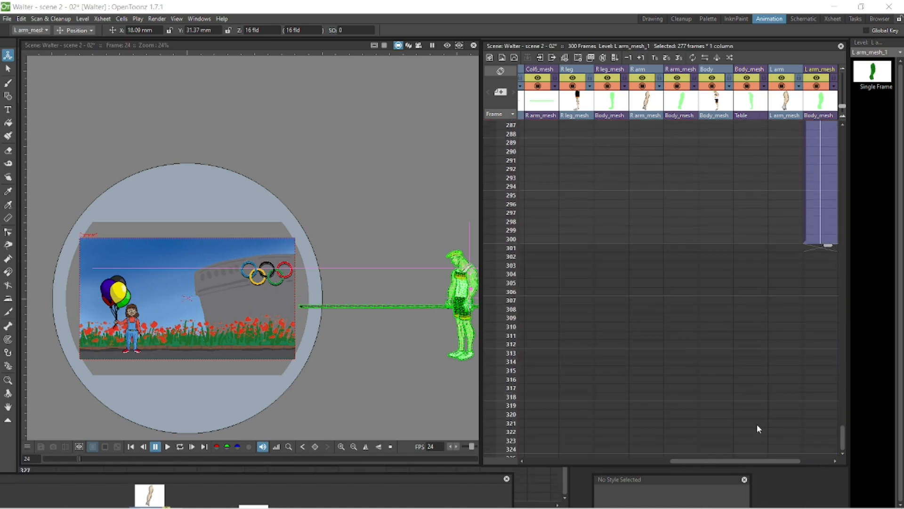
pyautogui.click(785, 231)
pyautogui.click(786, 240)
pyautogui.moveTo(740, 461); pyautogui.dragTo(594, 461)
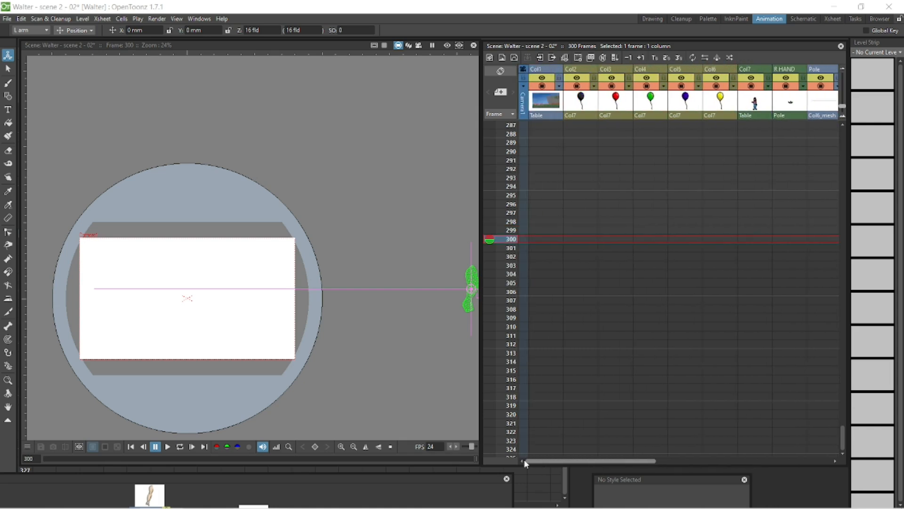
pyautogui.keyDown('shift'); pyautogui.click(553, 238); pyautogui.keyUp('shift')
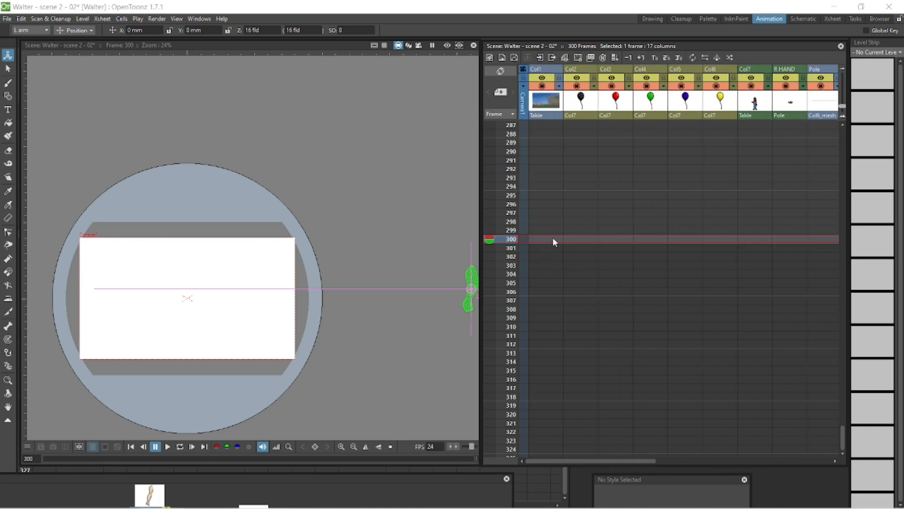
# Step: Select the cell of the last column at frame 300 and play the scene back from the start
pyautogui.rightClick(553, 238)
pyautogui.click(591, 280)
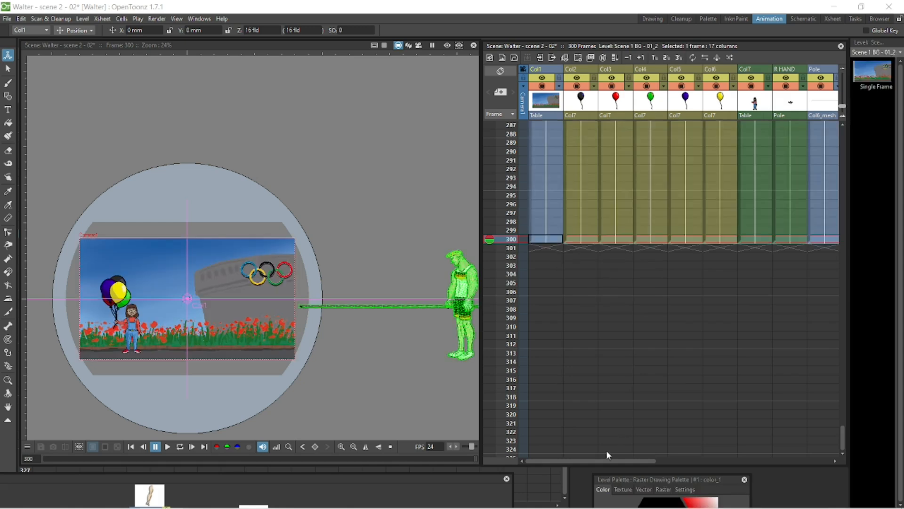
pyautogui.moveTo(606, 461); pyautogui.dragTo(821, 460)
pyautogui.click(800, 239)
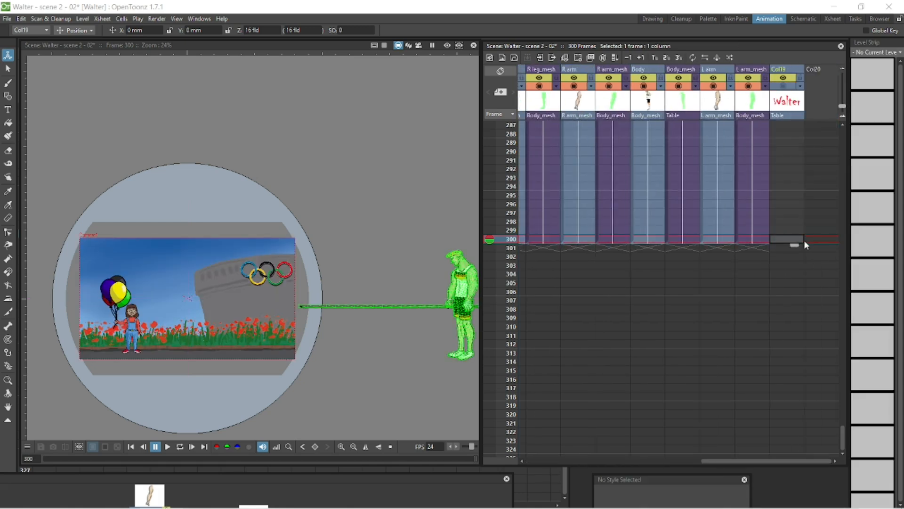
pyautogui.click(180, 447)
pyautogui.click(167, 447)
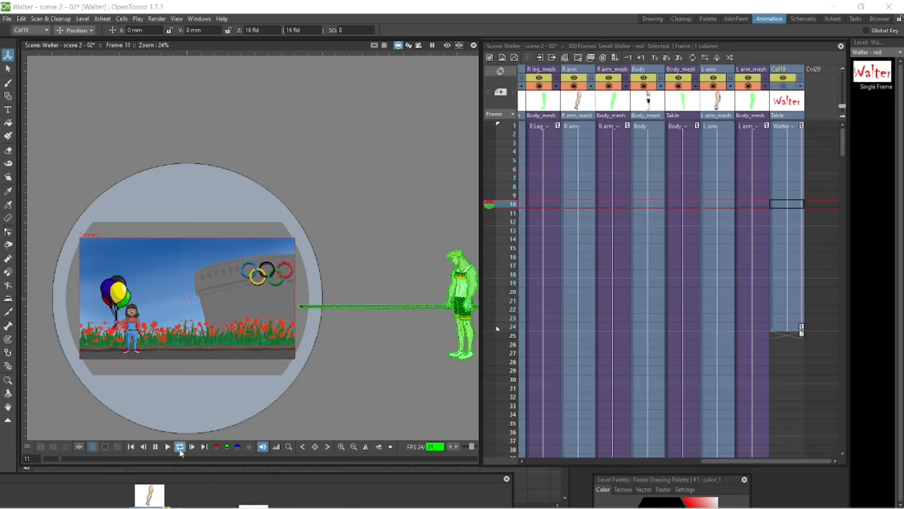
pyautogui.click(155, 447)
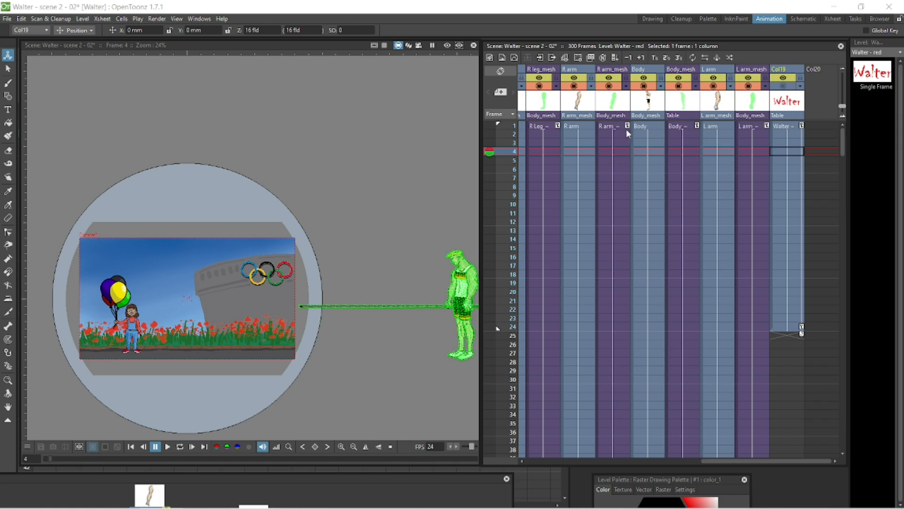
# Step: Animate the Body mesh moving left by setting position keys every 6 frames from frame 24 to frame 54
pyautogui.click(678, 127)
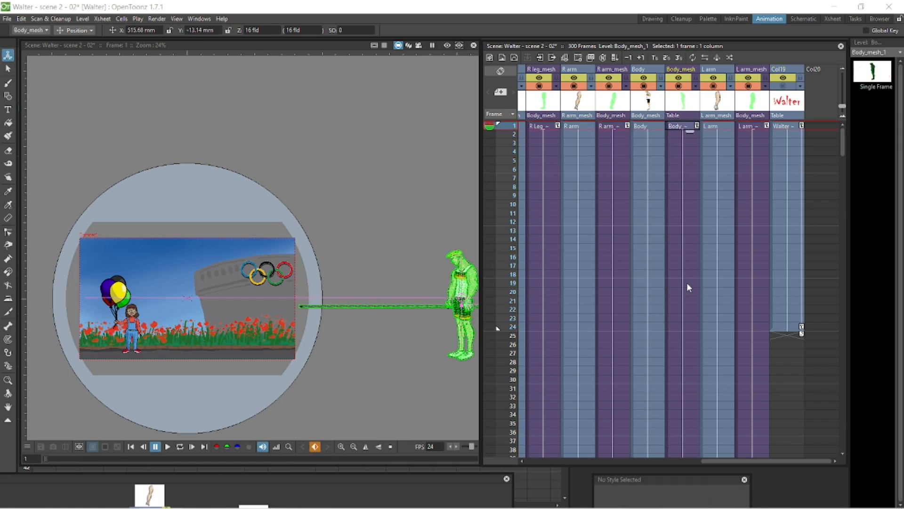
pyautogui.click(697, 327)
pyautogui.moveTo(847, 144); pyautogui.dragTo(847, 165)
pyautogui.click(697, 381)
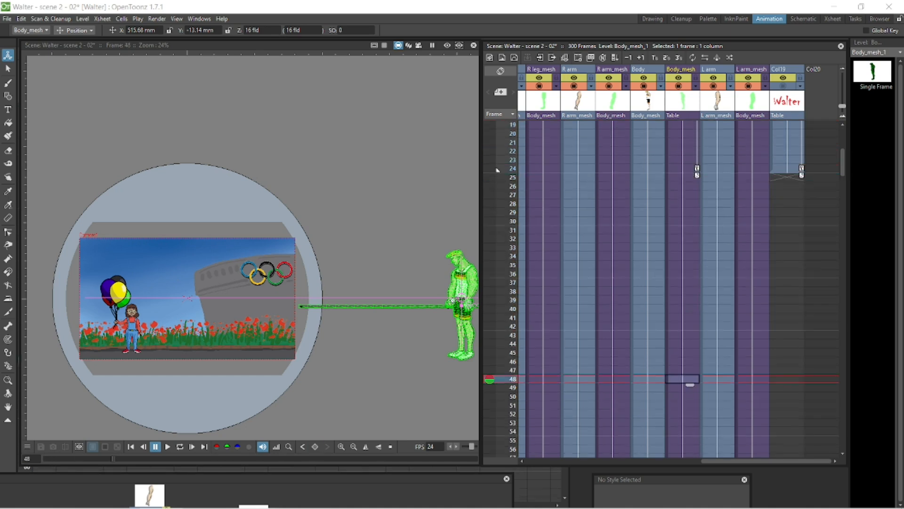
pyautogui.moveTo(410, 295); pyautogui.dragTo(376, 297)
pyautogui.click(683, 221)
pyautogui.click(683, 274)
pyautogui.moveTo(439, 290); pyautogui.dragTo(419, 291)
pyautogui.click(683, 326)
pyautogui.moveTo(401, 290); pyautogui.dragTo(401, 287)
pyautogui.click(686, 381)
pyautogui.click(686, 431)
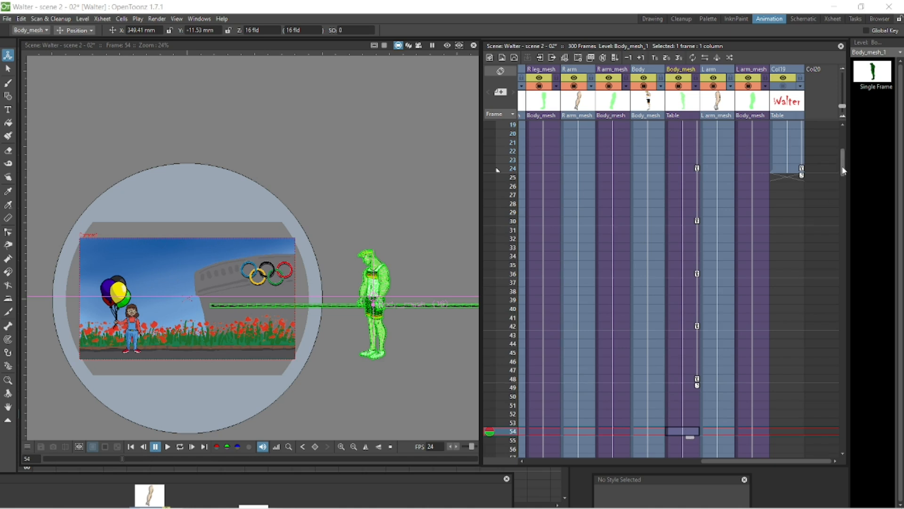
# Step: Add Body mesh position keys at frames 60, 66 and 72, moving Walter further left across the stage
pyautogui.moveTo(843, 170); pyautogui.dragTo(844, 194)
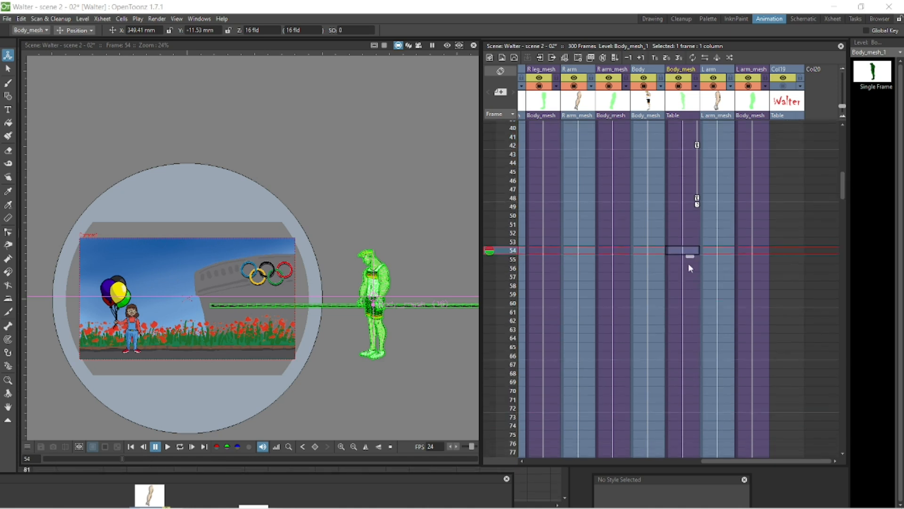
pyautogui.click(689, 410)
pyautogui.moveTo(372, 298); pyautogui.dragTo(310, 300)
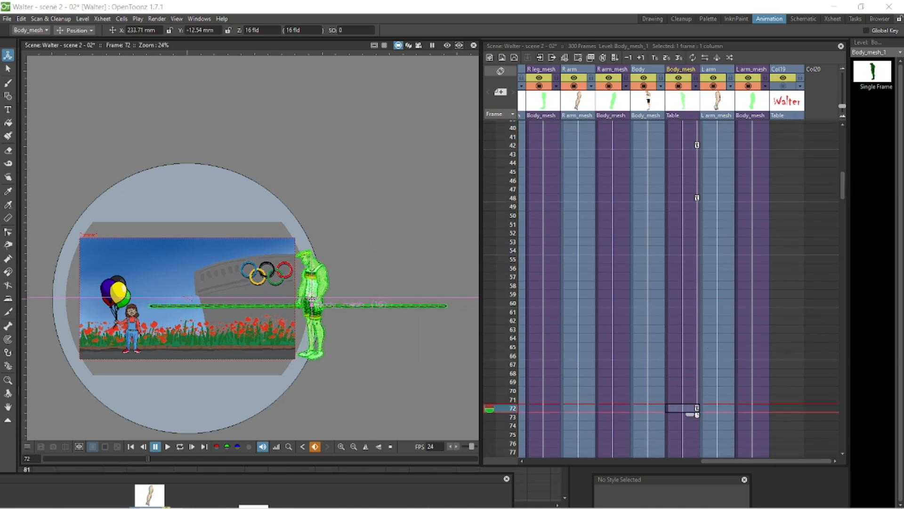
pyautogui.click(687, 251)
pyautogui.click(684, 199)
pyautogui.click(691, 147)
pyautogui.click(687, 199)
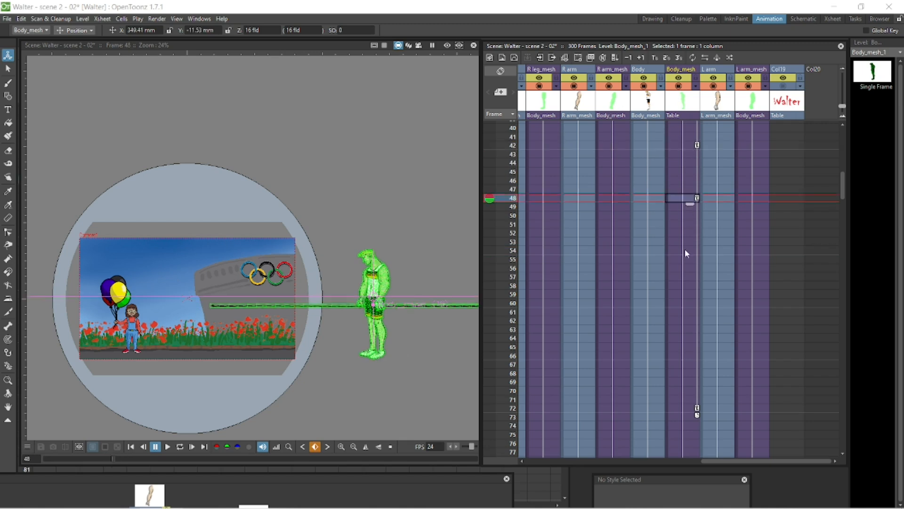
pyautogui.click(686, 250)
pyautogui.moveTo(375, 283); pyautogui.dragTo(324, 305)
pyautogui.click(687, 303)
pyautogui.click(686, 356)
pyautogui.click(685, 409)
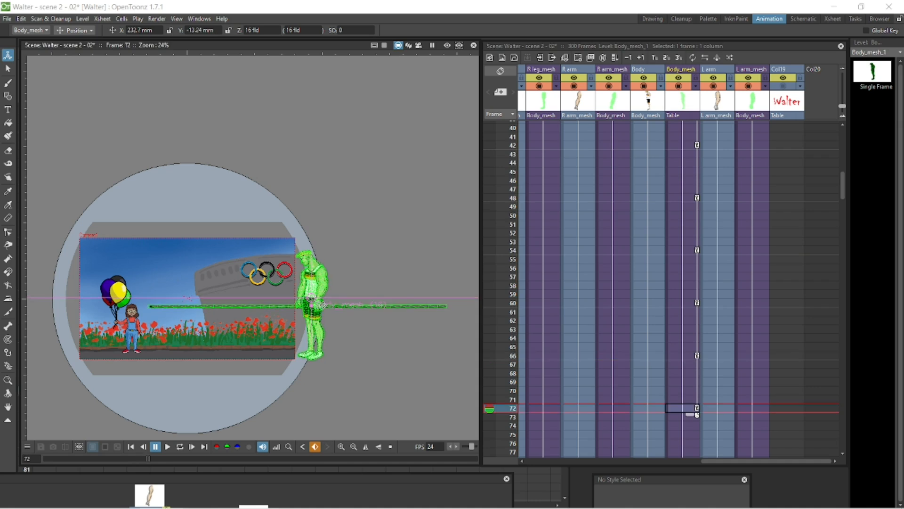
# Step: Rewind and play the scene to preview the Body mesh movement
pyautogui.click(131, 447)
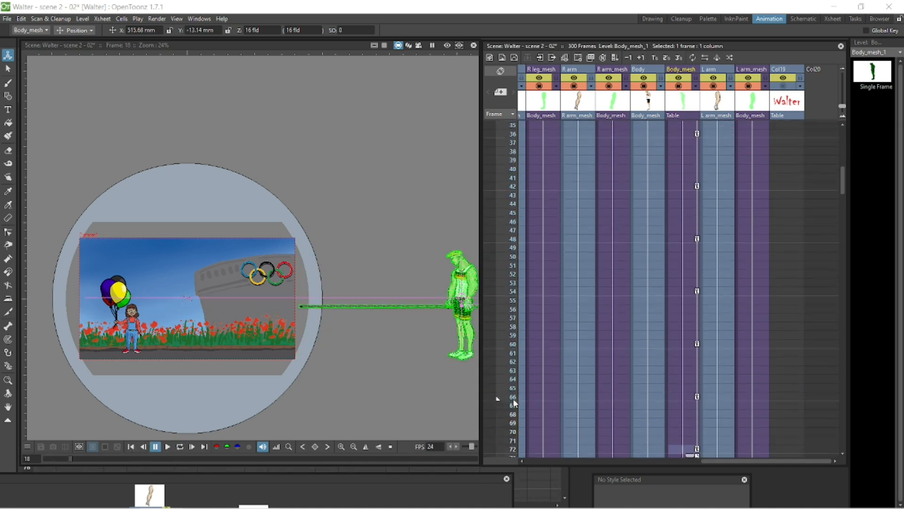
pyautogui.scroll(-4, 516, 415)
pyautogui.click(180, 446)
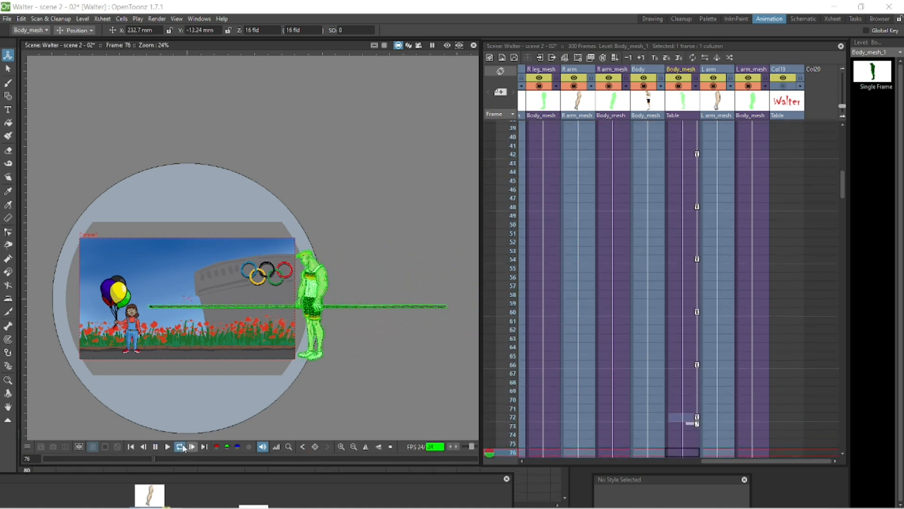
# Step: Open Load Level for the empty Col20 cell at frame 120 and browse up the folder tree
pyautogui.click(820, 294)
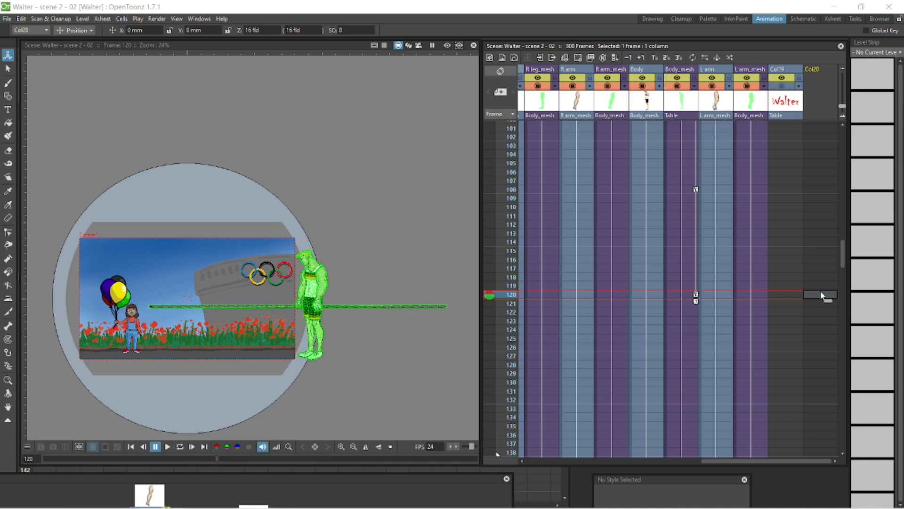
pyautogui.rightClick(820, 295)
pyautogui.click(832, 299)
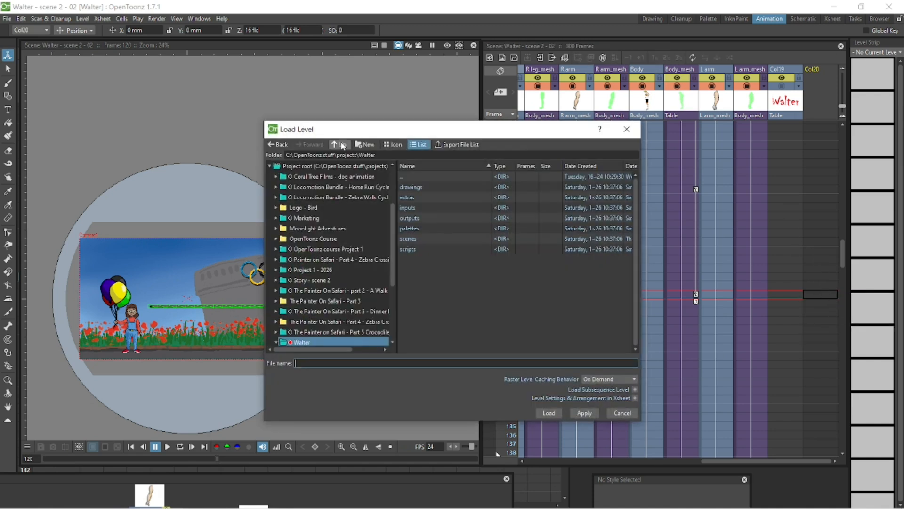
pyautogui.click(342, 146)
pyautogui.click(343, 146)
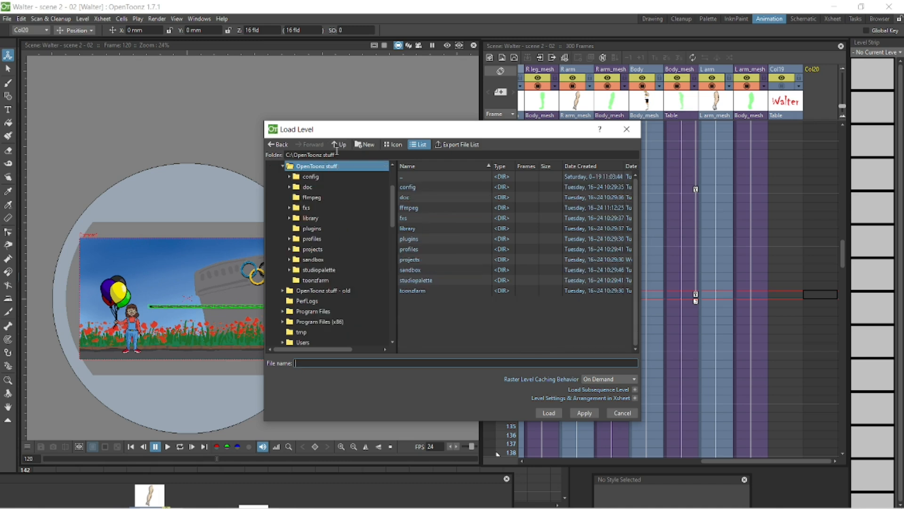
pyautogui.click(283, 166)
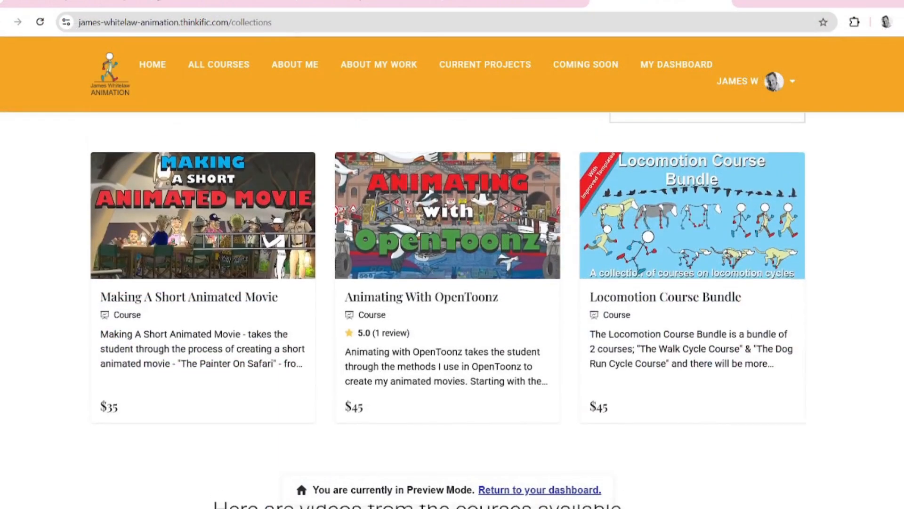
# Step: Open the Locomotion Course Bundle page and expand its course sections one by one
pyautogui.click(702, 255)
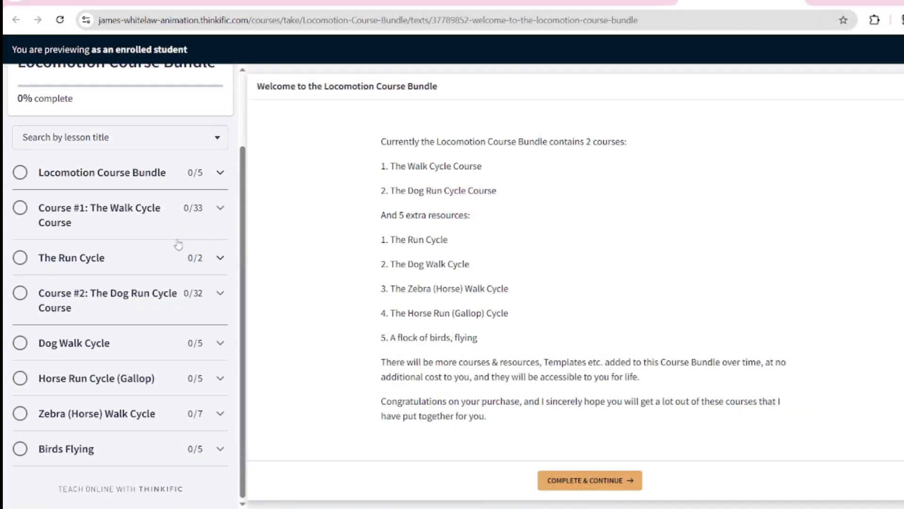
pyautogui.click(206, 217)
pyautogui.click(207, 234)
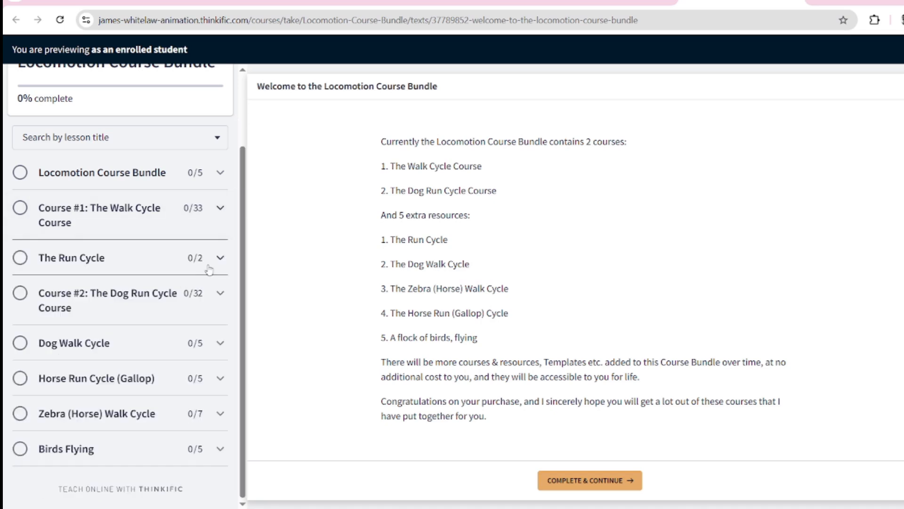
pyautogui.click(210, 265)
pyautogui.click(212, 263)
pyautogui.click(213, 303)
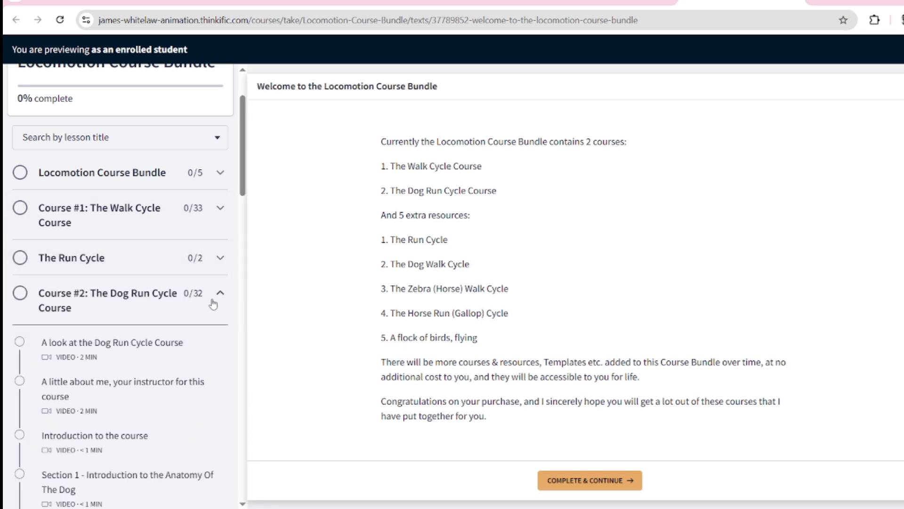
pyautogui.click(216, 296)
pyautogui.click(215, 347)
pyautogui.click(215, 348)
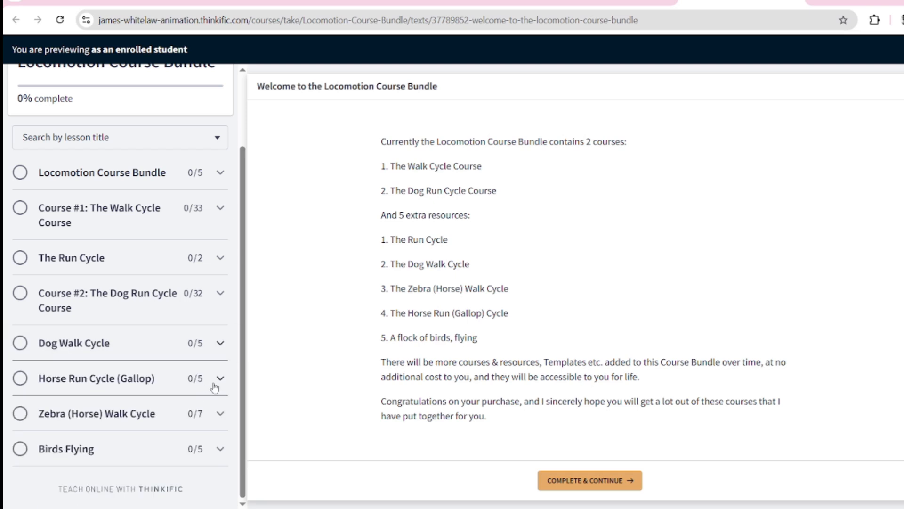
pyautogui.click(217, 381)
pyautogui.click(217, 379)
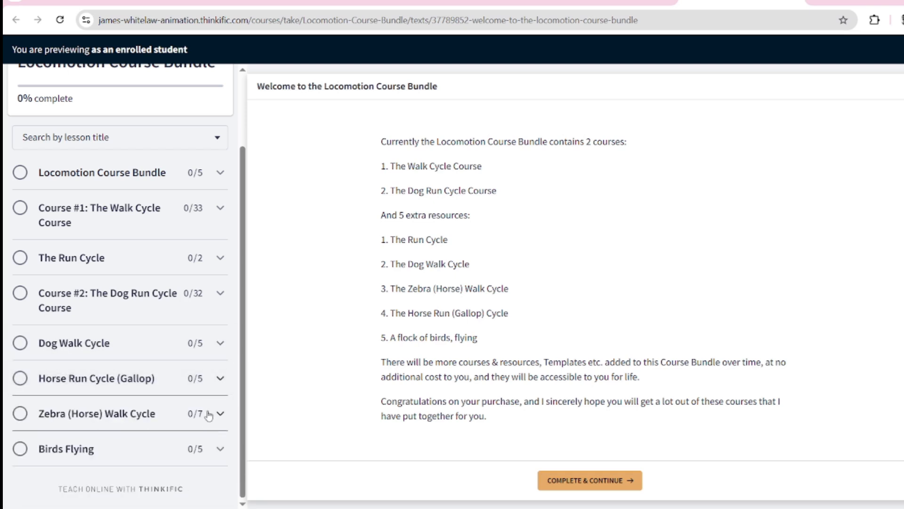
pyautogui.click(212, 414)
pyautogui.click(215, 413)
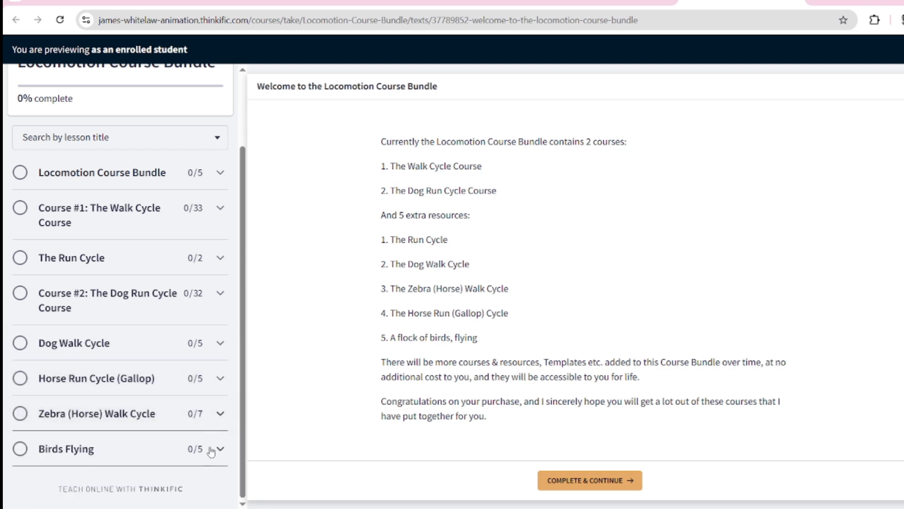
pyautogui.click(218, 448)
pyautogui.click(218, 448)
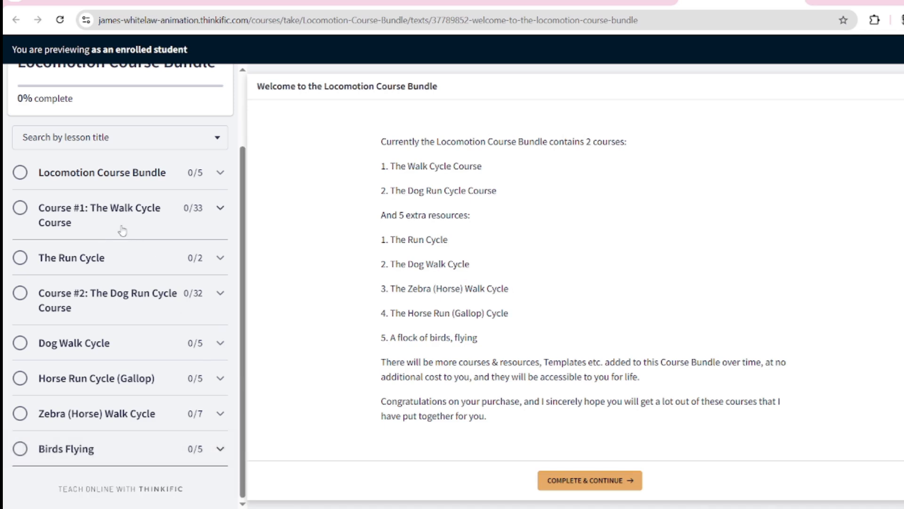
# Step: Browse the Walk Cycle Course lessons and the Walk A static and moving template download pages
pyautogui.click(125, 220)
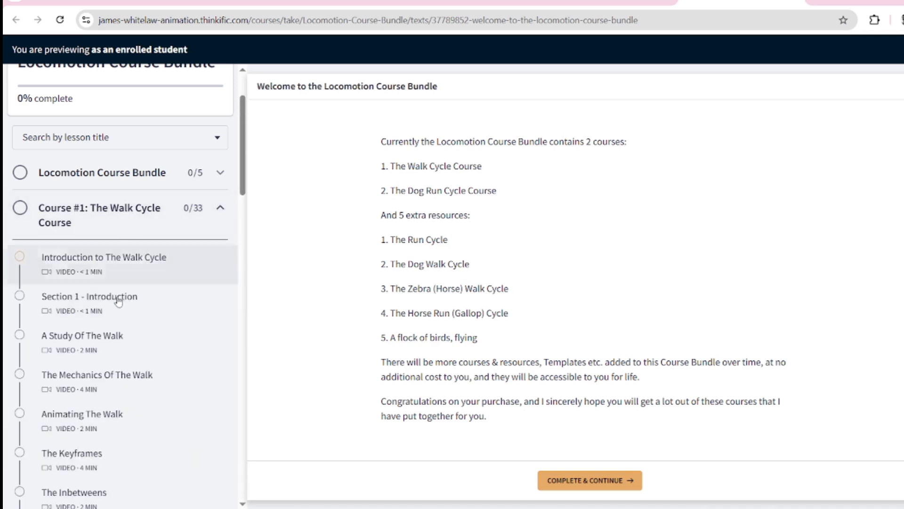
pyautogui.scroll(-5, 146, 236)
pyautogui.scroll(-8, 151, 376)
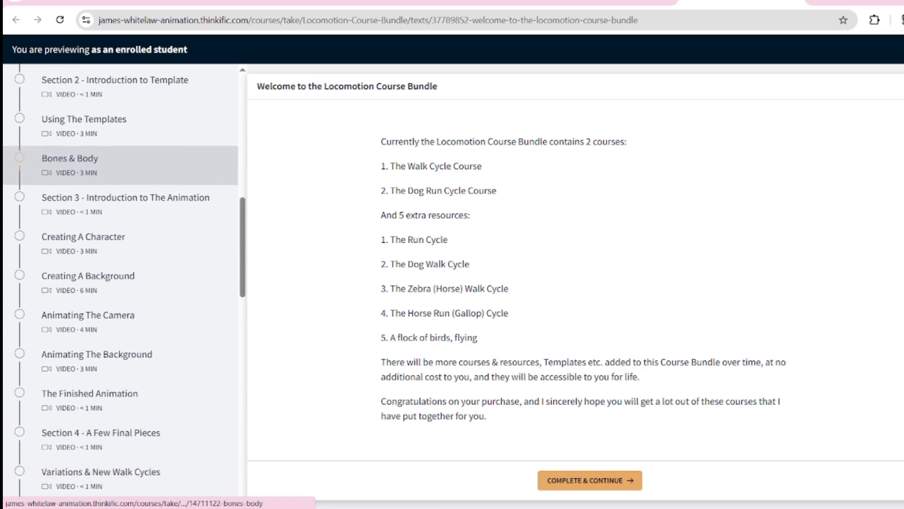
pyautogui.scroll(-8, 137, 376)
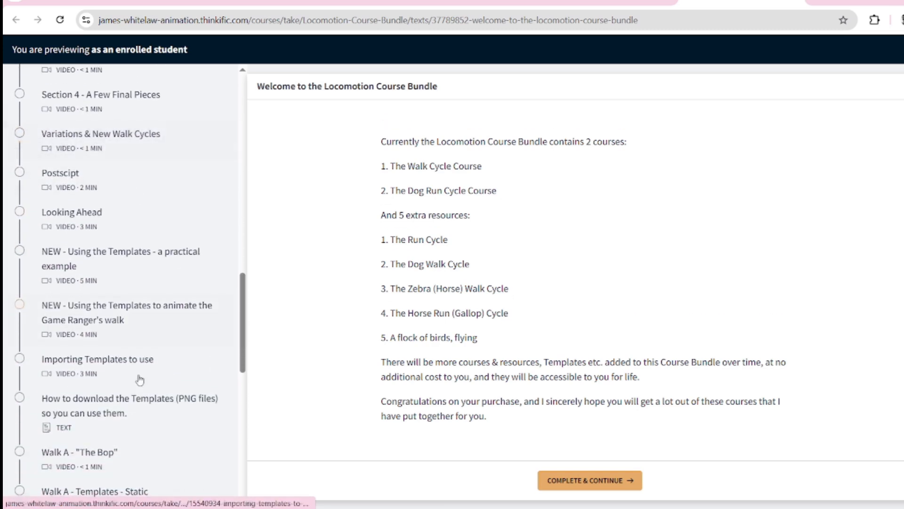
pyautogui.scroll(-2, 145, 202)
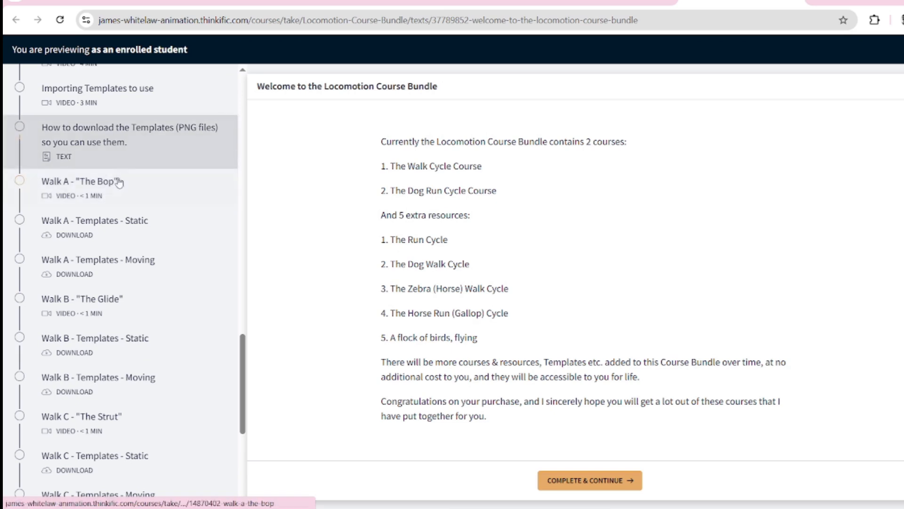
pyautogui.click(136, 229)
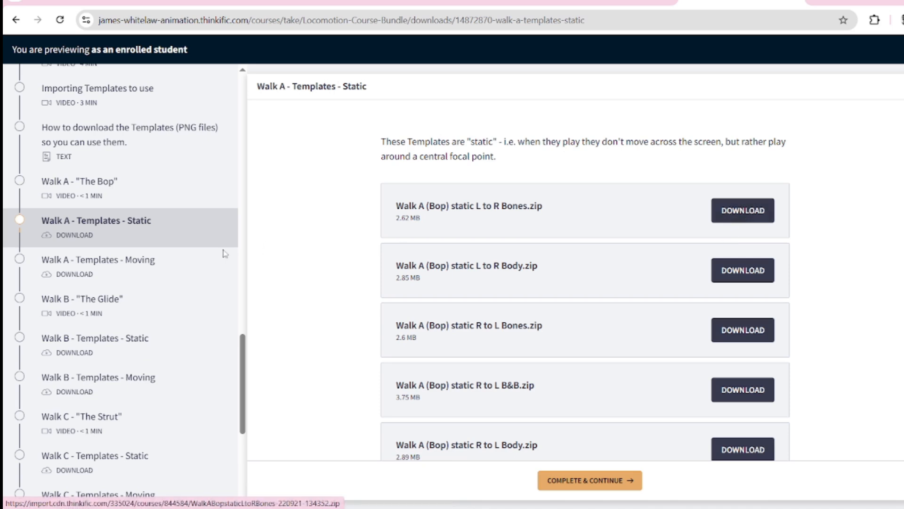
pyautogui.click(159, 270)
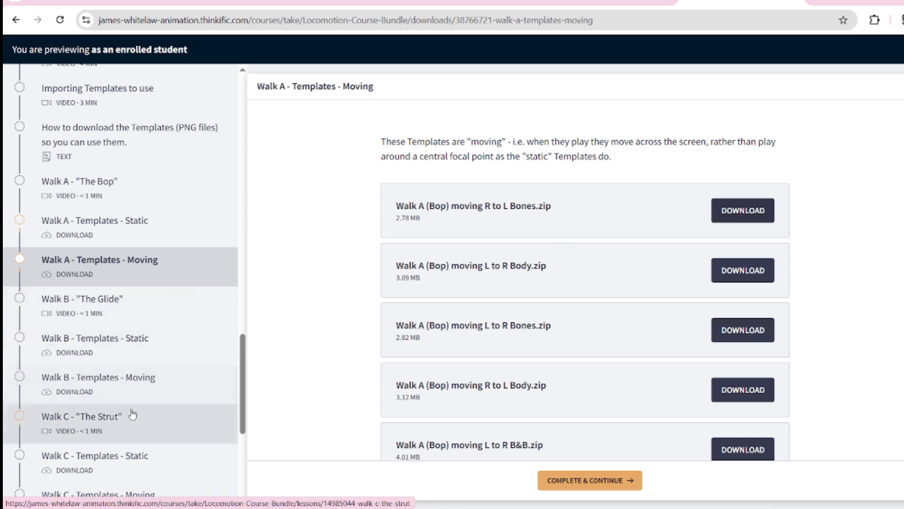
pyautogui.scroll(-4, 120, 423)
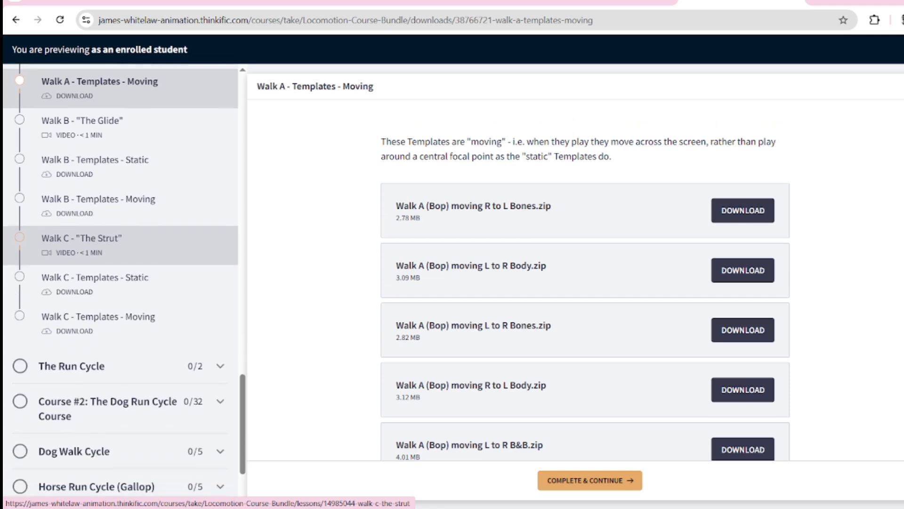
pyautogui.scroll(3, 141, 254)
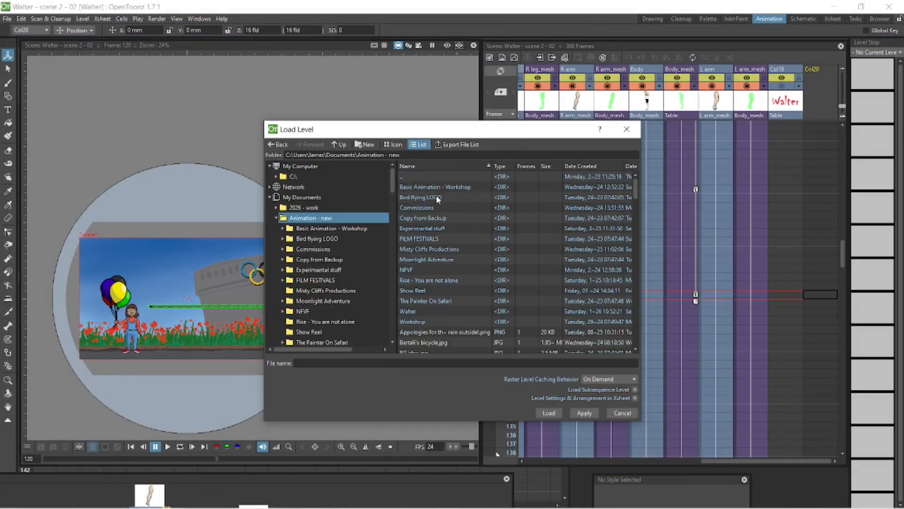
# Step: Load and import the "moving L to R B&B Walk B.png" template from the Walter Scene 1 Templates folder into Col20
pyautogui.doubleClick(432, 186)
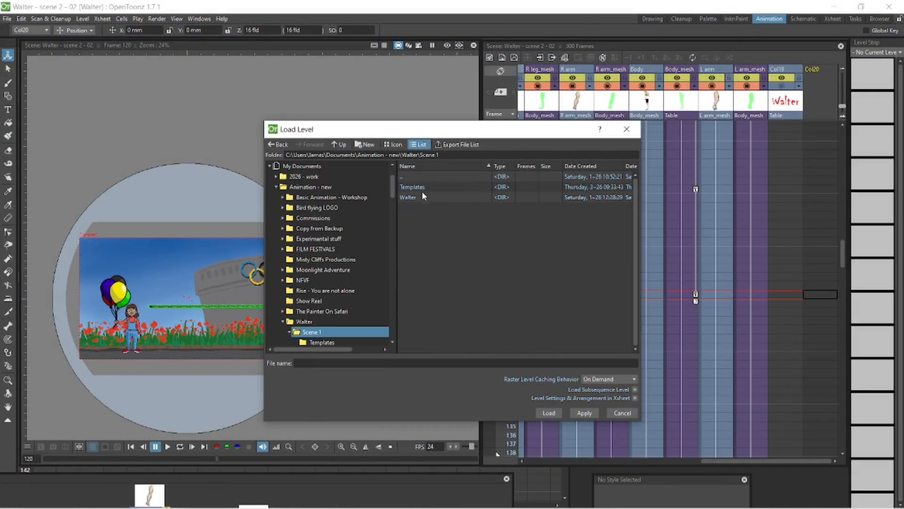
pyautogui.doubleClick(422, 188)
pyautogui.click(471, 187)
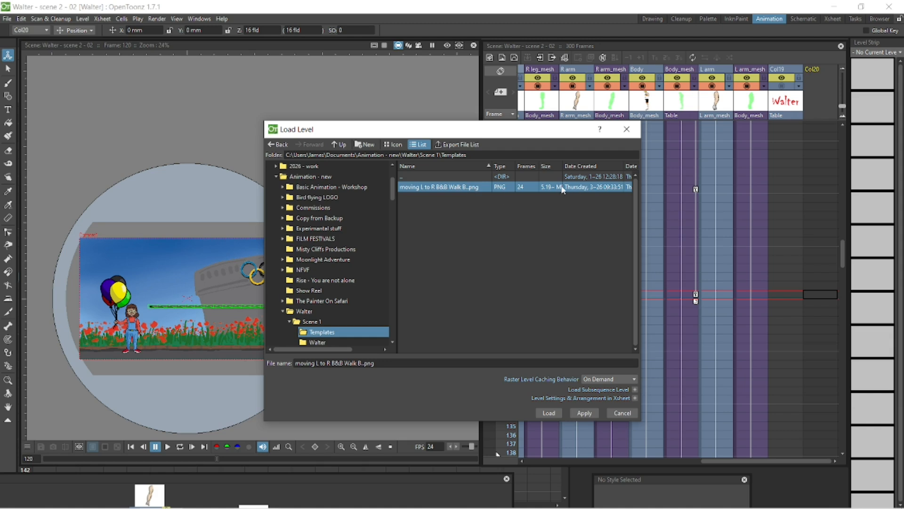
pyautogui.click(549, 413)
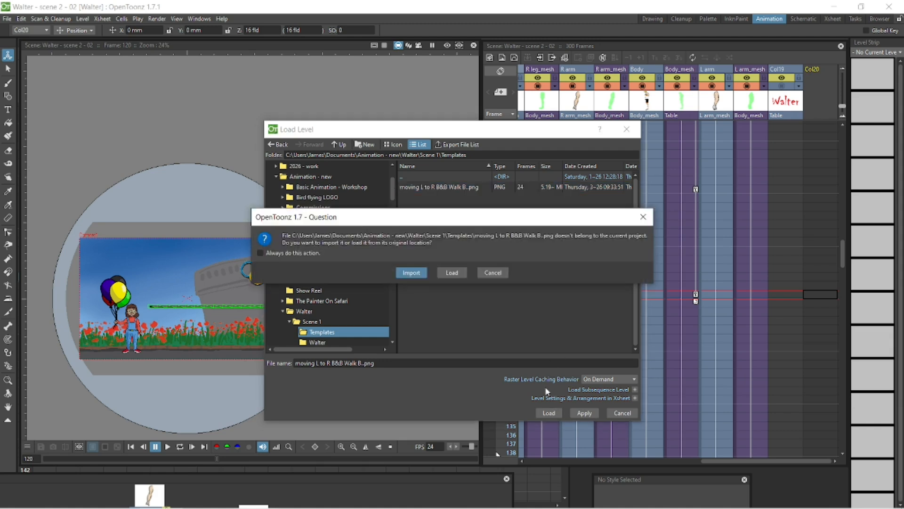
pyautogui.click(411, 272)
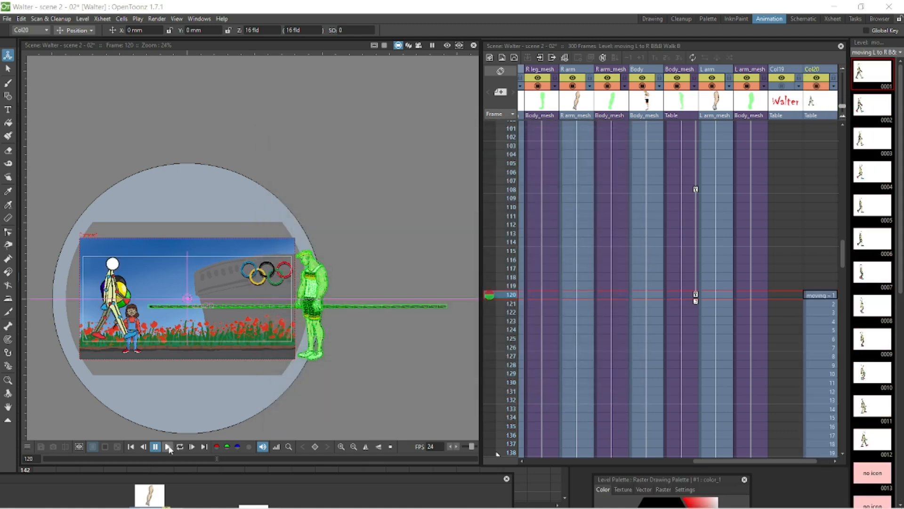
# Step: Play the scene in a loop to preview the imported walk template
pyautogui.click(168, 447)
pyautogui.click(180, 446)
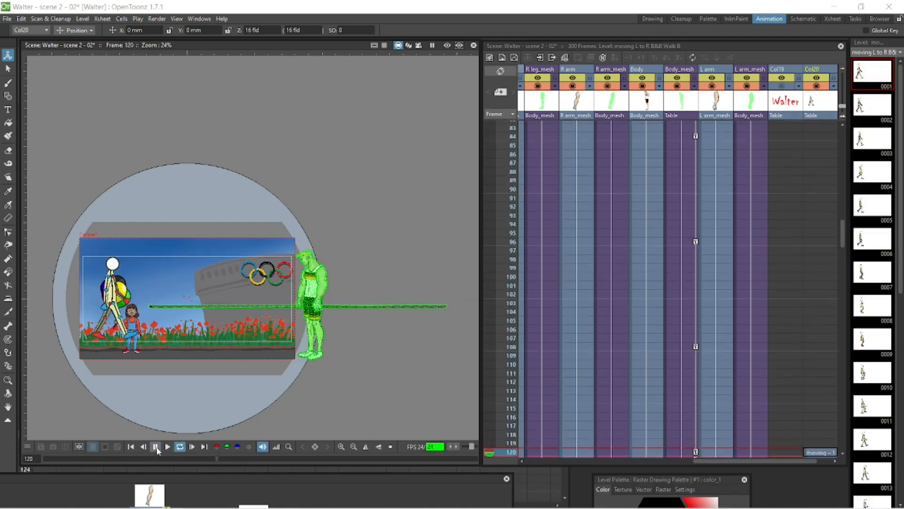
pyautogui.click(156, 446)
# Step: Set the playback start marker at frame 120 and play the walk template from there
pyautogui.scroll(-15, 847, 244)
pyautogui.click(502, 262)
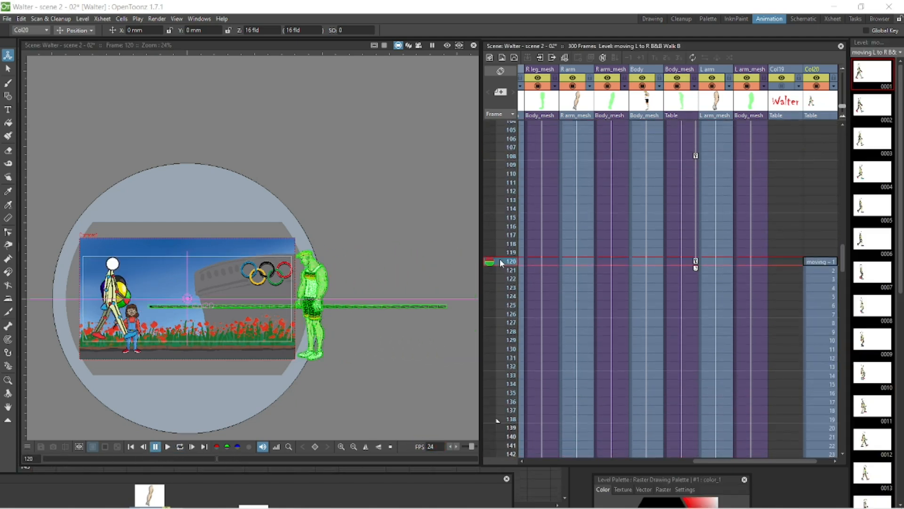
pyautogui.rightClick(500, 262)
pyautogui.click(566, 267)
pyautogui.scroll(-3, 514, 362)
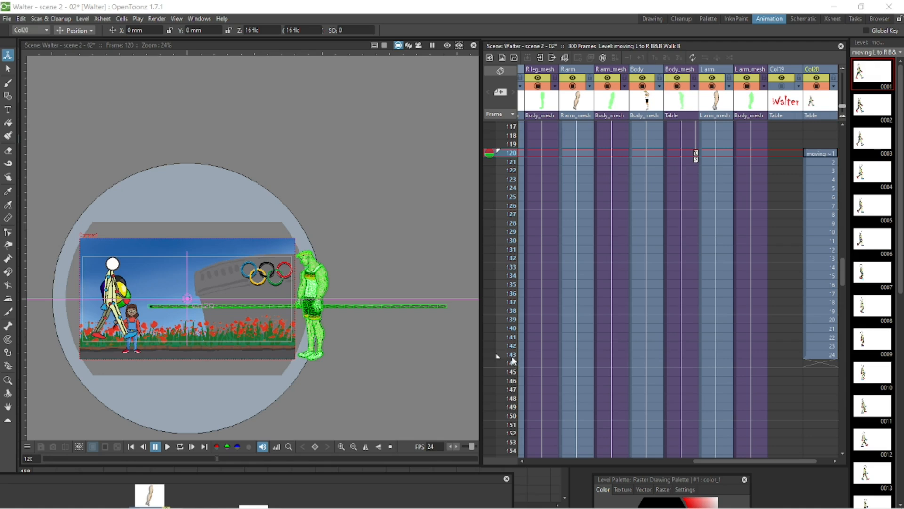
pyautogui.click(179, 447)
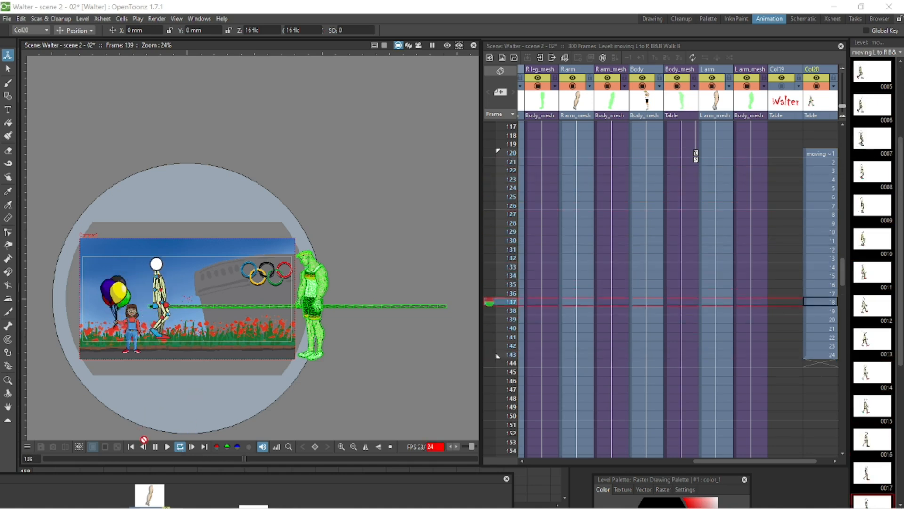
pyautogui.click(156, 447)
# Step: Flip the walk template horizontally by setting its horizontal scale to -100%
pyautogui.click(833, 154)
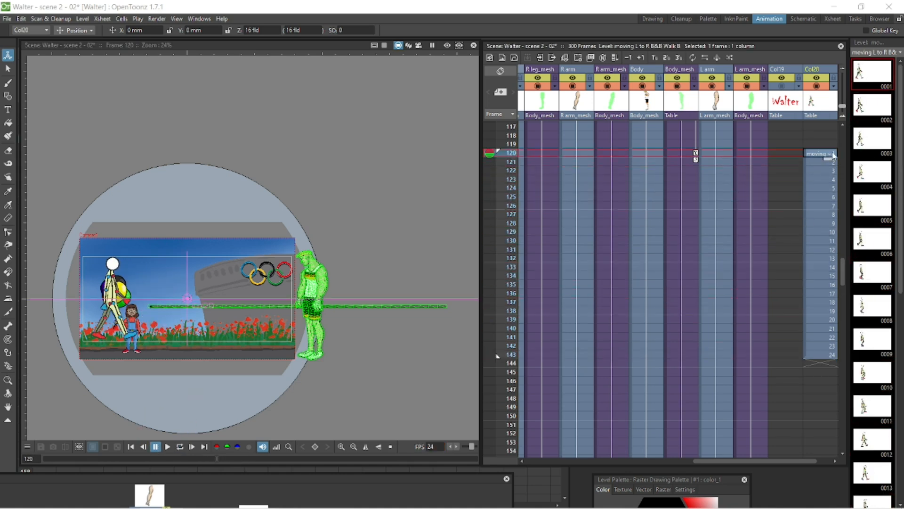
pyautogui.moveTo(165, 273); pyautogui.dragTo(174, 169)
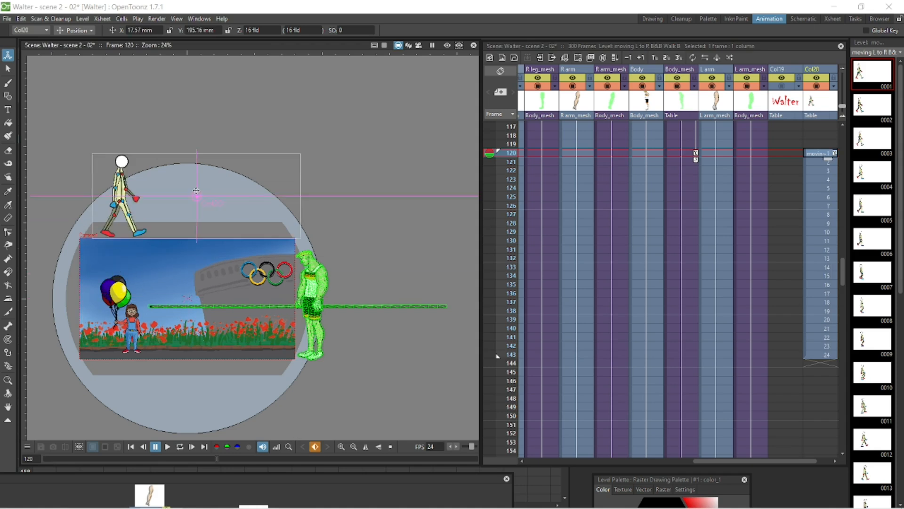
pyautogui.click(75, 30)
pyautogui.click(77, 64)
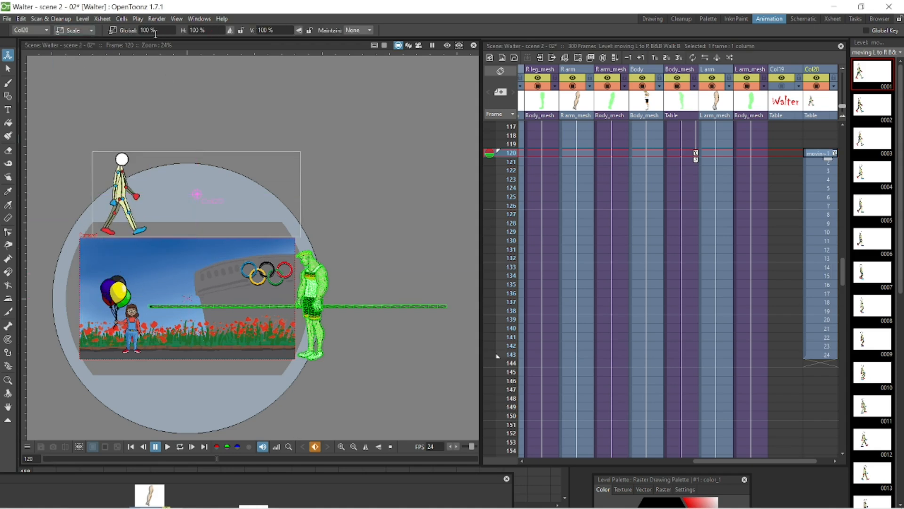
pyautogui.click(209, 30)
pyautogui.write('-100')
pyautogui.press('Return')
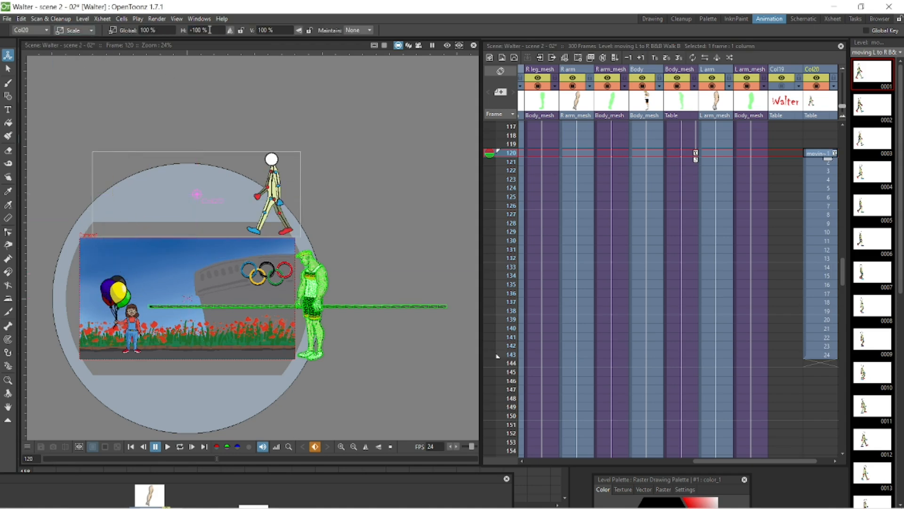
# Step: Move the walk template down over Walter's body
pyautogui.click(69, 30)
pyautogui.click(75, 41)
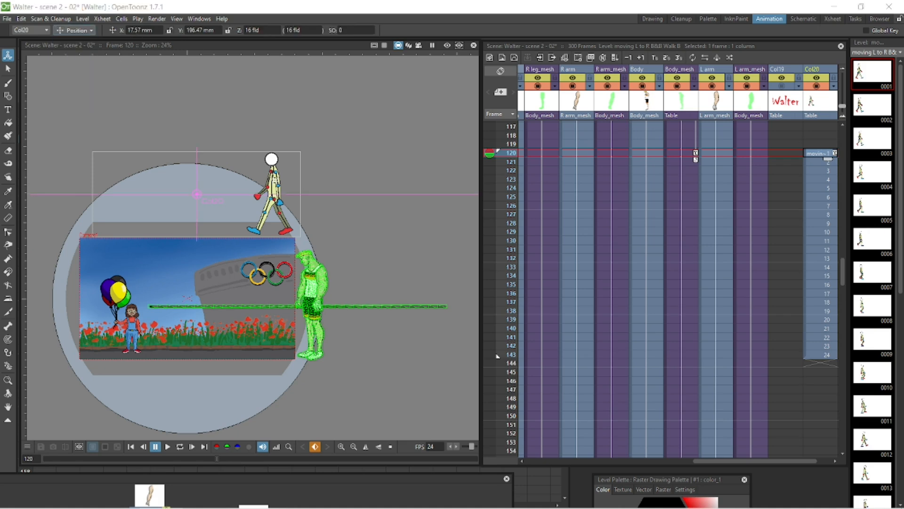
pyautogui.moveTo(271, 198); pyautogui.dragTo(316, 319)
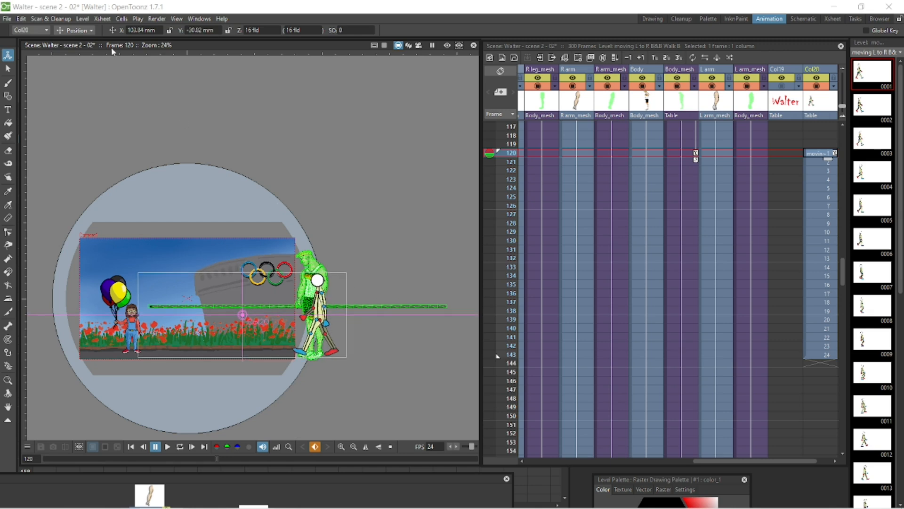
# Step: Scale the walk template to about 129% and reposition it over Walter
pyautogui.click(75, 30)
pyautogui.click(70, 55)
pyautogui.moveTo(351, 260); pyautogui.dragTo(378, 230)
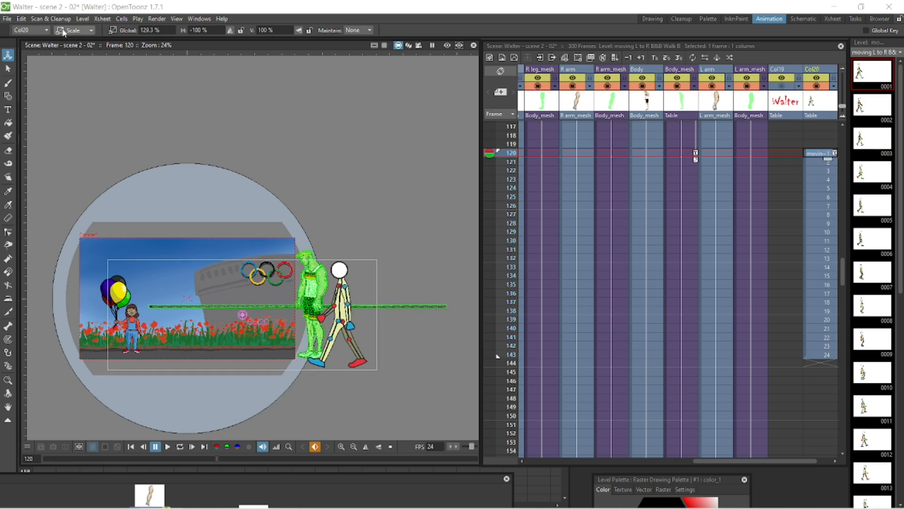
pyautogui.click(63, 32)
pyautogui.click(70, 45)
pyautogui.moveTo(344, 312)
pyautogui.mouseDown()
pyautogui.moveTo(326, 303)
pyautogui.moveTo(338, 301)
pyautogui.mouseUp()
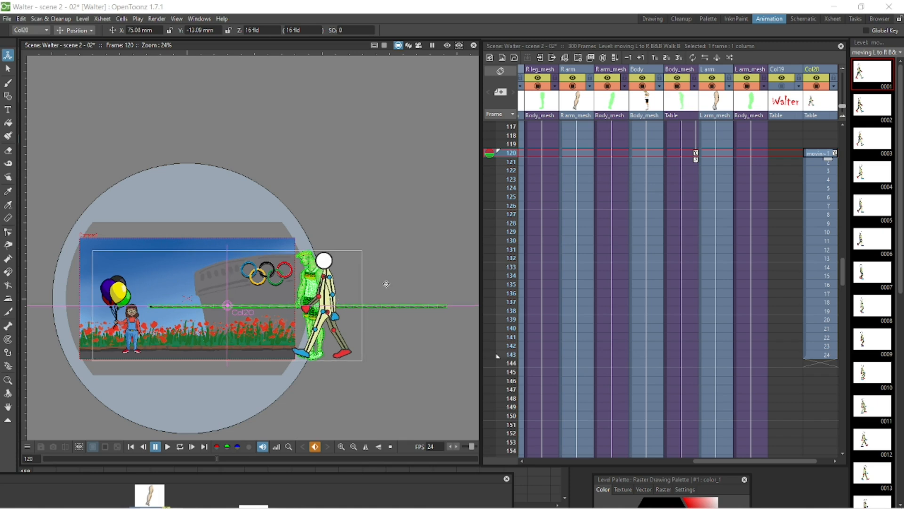
# Step: Play the scene and step through the Body_mesh keys from frame 126 to 144, nudging the body at frame 132
pyautogui.click(181, 448)
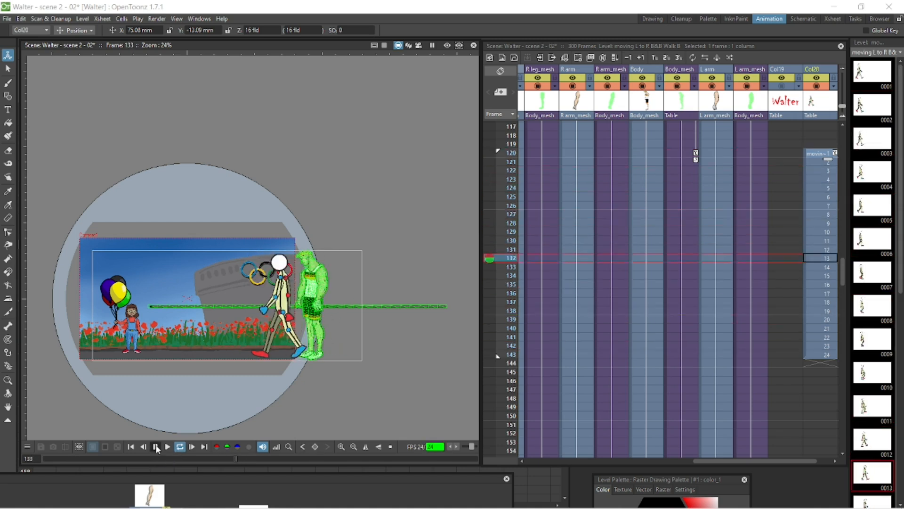
pyautogui.click(155, 446)
pyautogui.scroll(2, 398, 276)
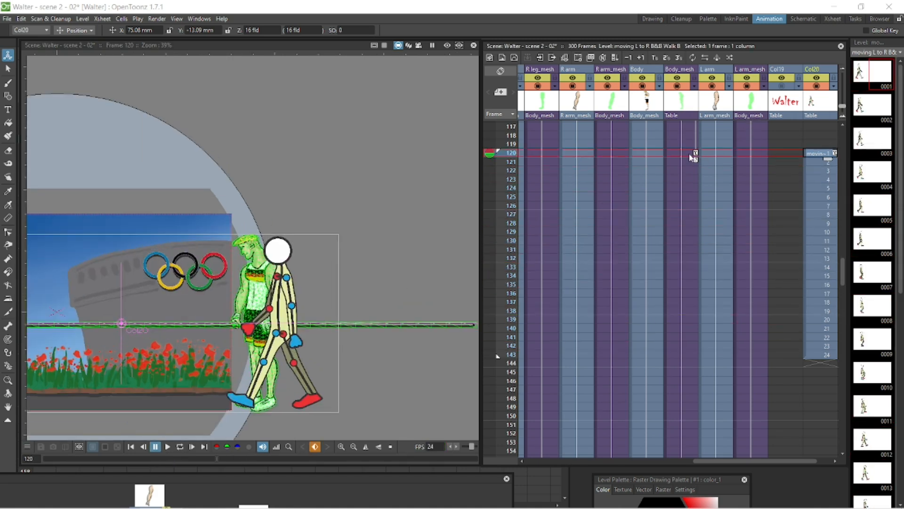
pyautogui.click(680, 205)
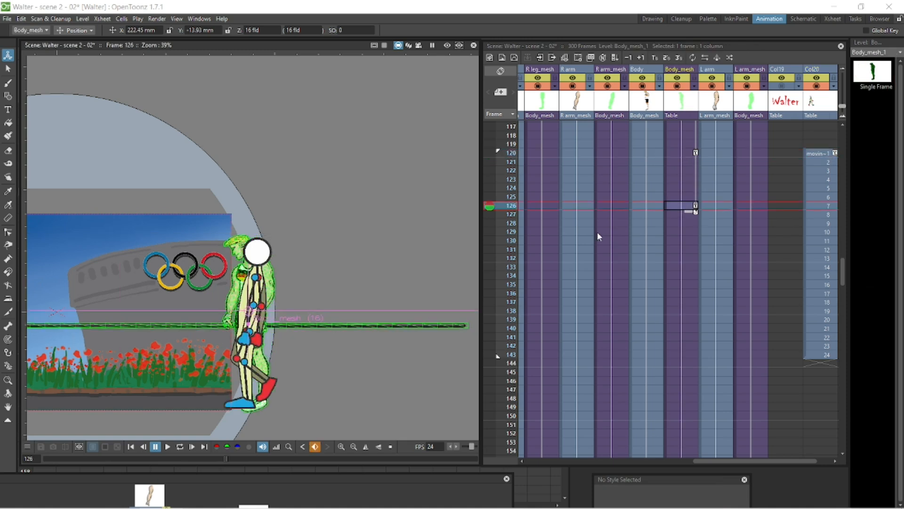
pyautogui.click(678, 258)
pyautogui.moveTo(271, 297); pyautogui.dragTo(230, 315)
pyautogui.click(678, 311)
pyautogui.click(681, 363)
# Step: Insert a blank cell at frame 119 in the template column and move the Body_mesh start key to frame 121
pyautogui.click(820, 145)
pyautogui.press('Insert')
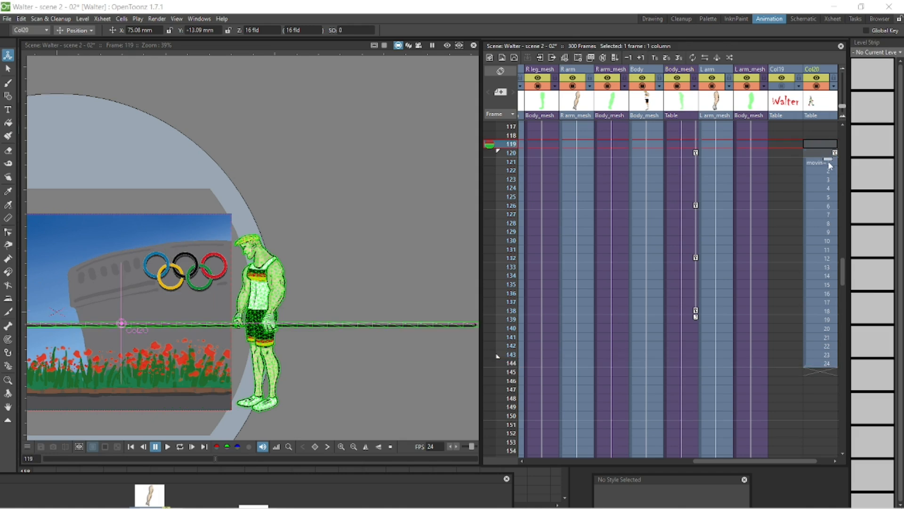
pyautogui.moveTo(835, 153); pyautogui.dragTo(837, 166)
pyautogui.moveTo(692, 155); pyautogui.dragTo(696, 162)
# Step: Step through the Body_mesh keys, play the walk, and nudge the body slightly right at frame 144
pyautogui.click(680, 210)
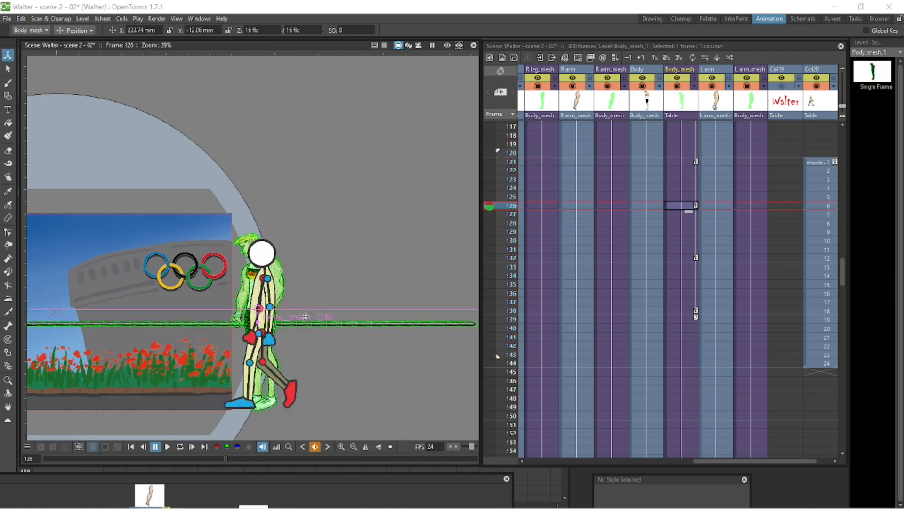
pyautogui.click(681, 258)
pyautogui.click(681, 310)
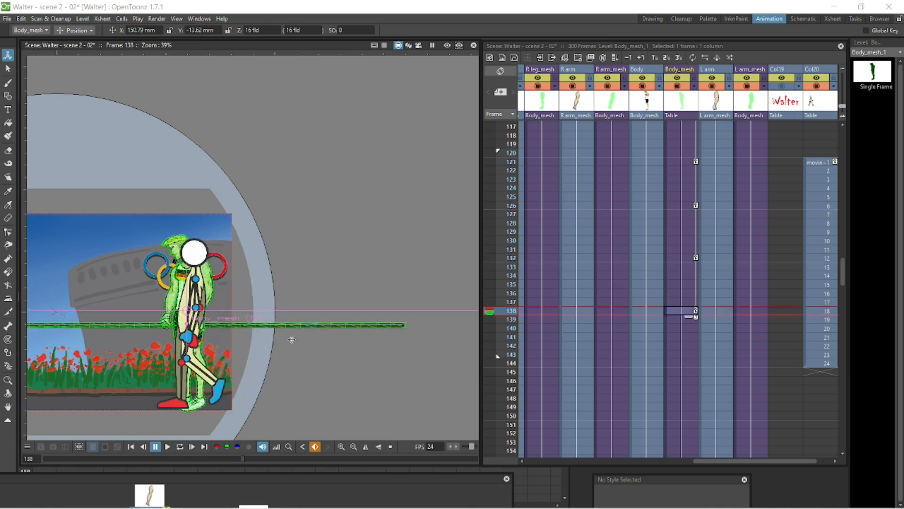
pyautogui.click(681, 161)
pyautogui.scroll(3, 321, 279)
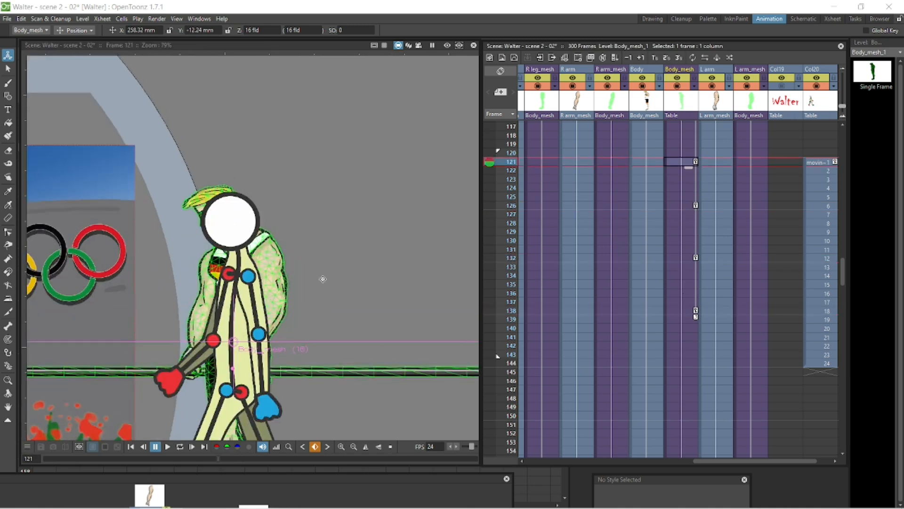
pyautogui.scroll(-3, 363, 147)
pyautogui.click(180, 447)
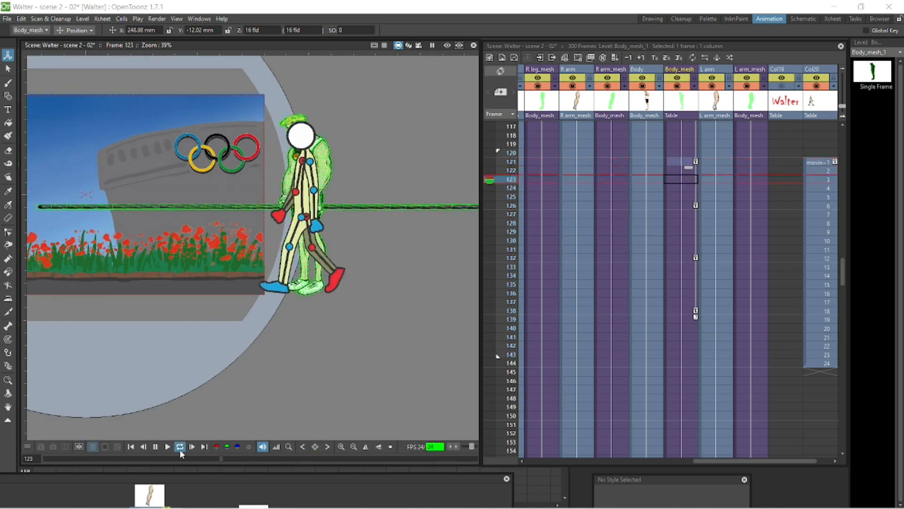
pyautogui.click(156, 447)
pyautogui.click(681, 363)
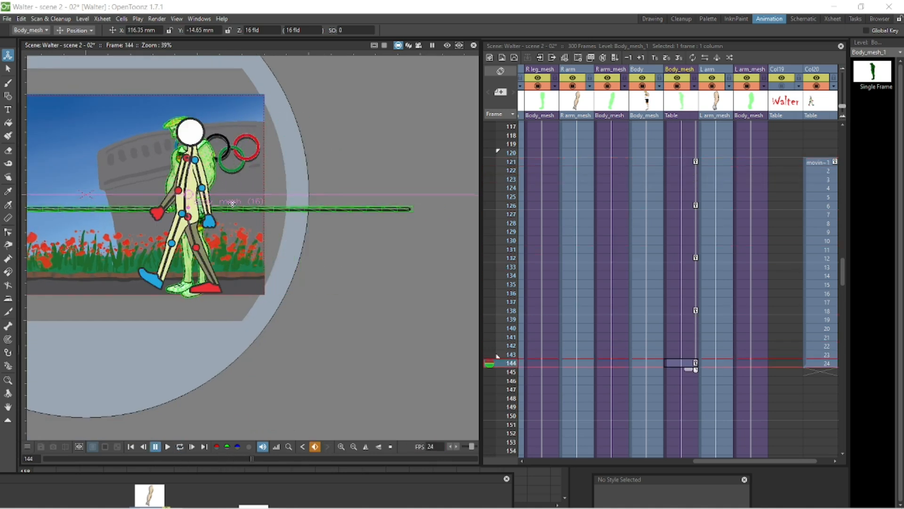
pyautogui.moveTo(232, 204); pyautogui.dragTo(241, 204)
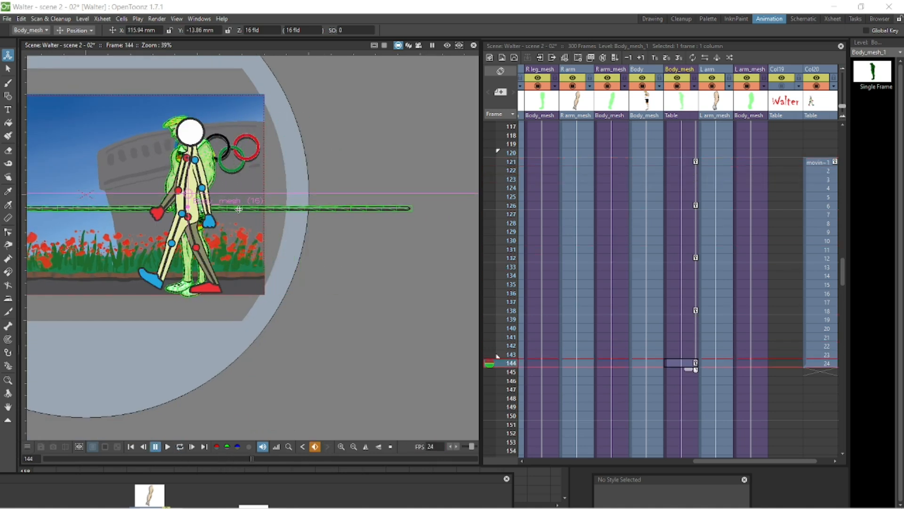
# Step: Scale the walk template to about 135% and reposition it over Walter at frame 121
pyautogui.click(818, 162)
pyautogui.click(75, 31)
pyautogui.click(73, 66)
pyautogui.moveTo(379, 150); pyautogui.dragTo(390, 147)
pyautogui.click(73, 32)
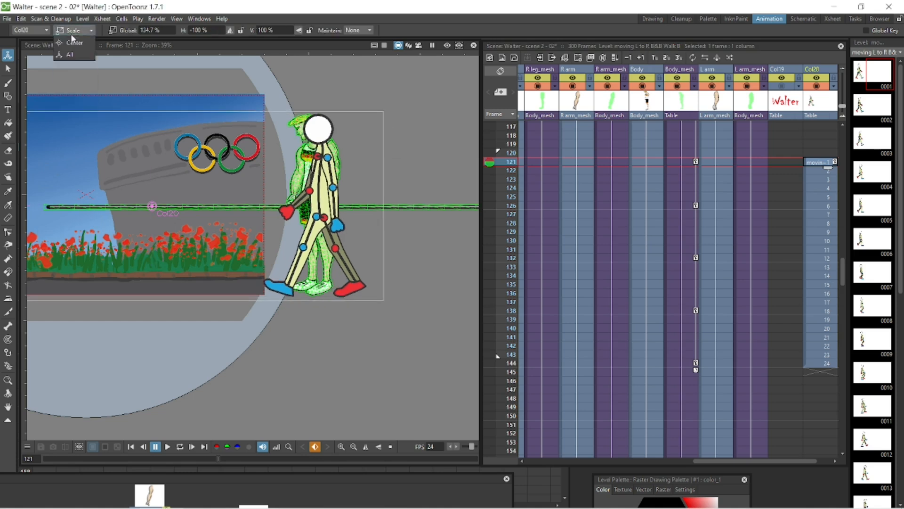
pyautogui.click(75, 30)
pyautogui.click(74, 42)
pyautogui.moveTo(318, 183)
pyautogui.mouseDown()
pyautogui.moveTo(340, 178)
pyautogui.moveTo(313, 180)
pyautogui.mouseUp()
# Step: Step through the Body_mesh keys at frames 121 to 144 to compare the body with the template
pyautogui.click(682, 164)
pyautogui.click(682, 206)
pyautogui.click(681, 259)
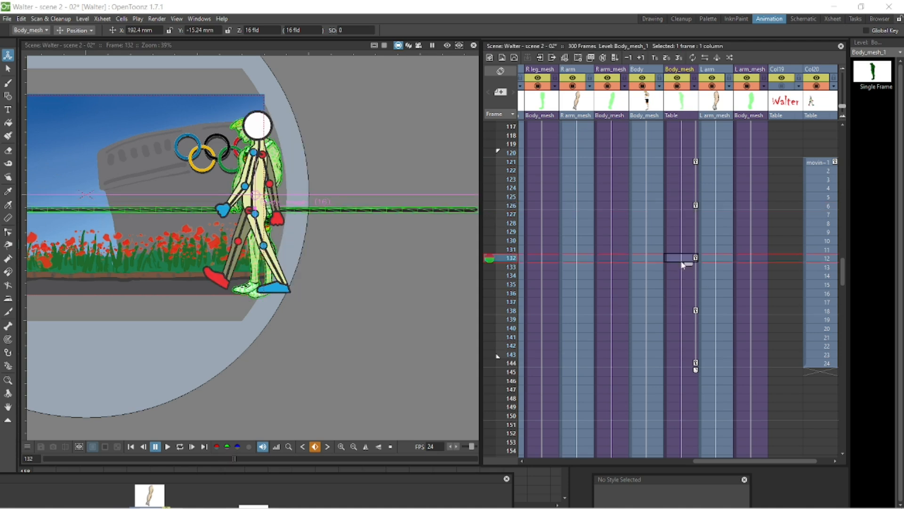
pyautogui.click(682, 311)
pyautogui.click(682, 363)
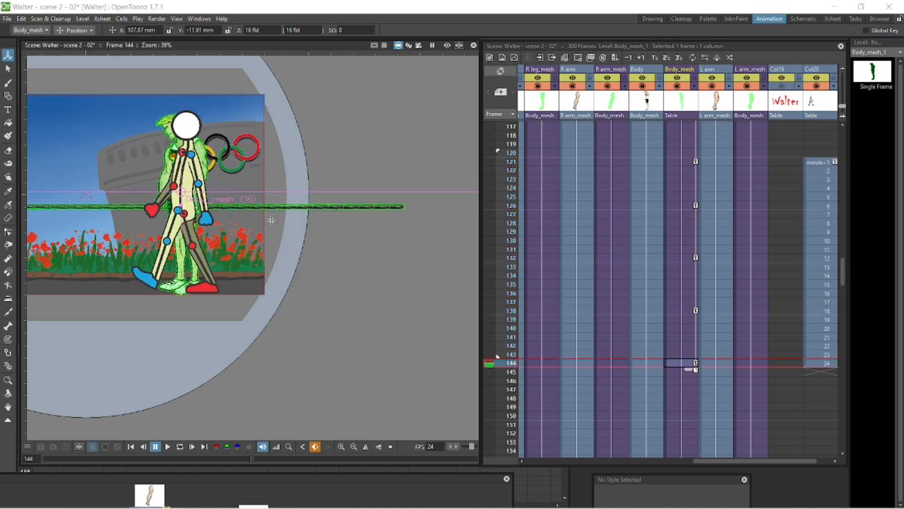
pyautogui.click(682, 162)
# Step: Set the template column's opacity to 50
pyautogui.click(822, 72)
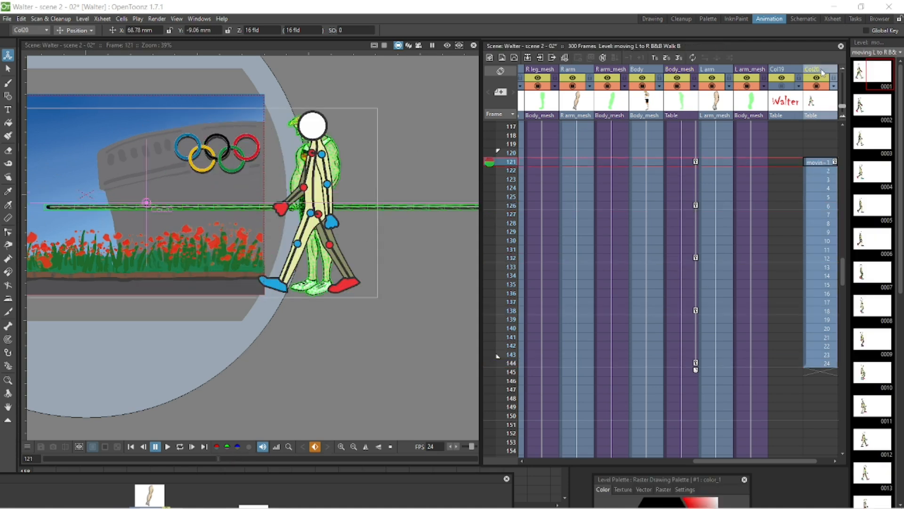
pyautogui.click(834, 86)
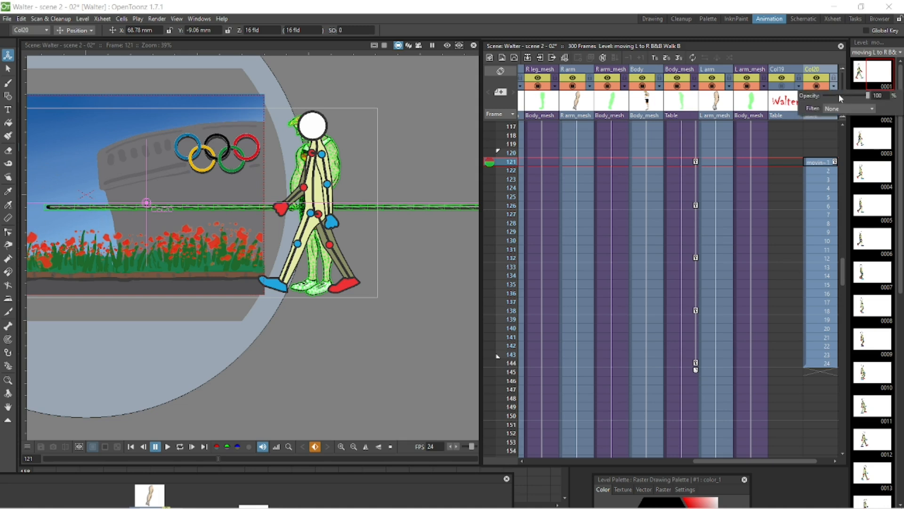
pyautogui.moveTo(842, 96); pyautogui.dragTo(843, 96)
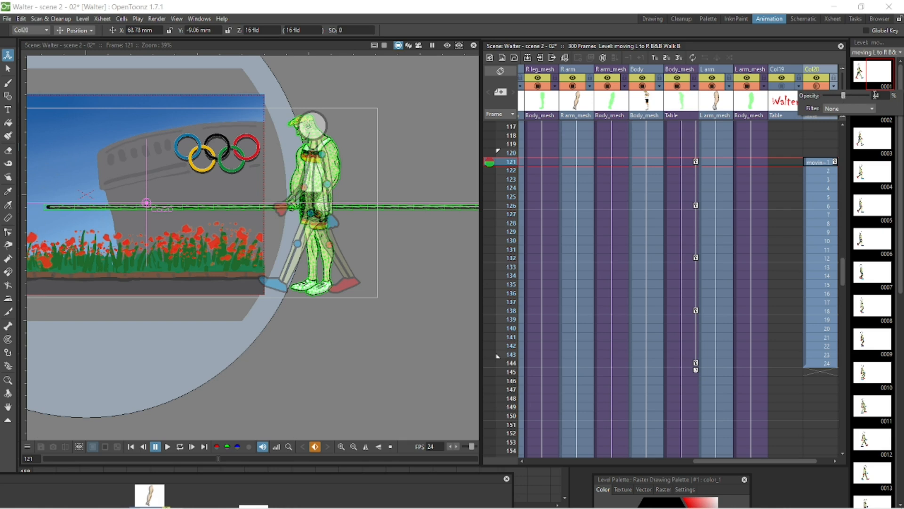
# Step: Select Body_mesh at frame 121 and switch the Skeleton tool to Animate mode
pyautogui.click(690, 161)
pyautogui.scroll(2, 397, 196)
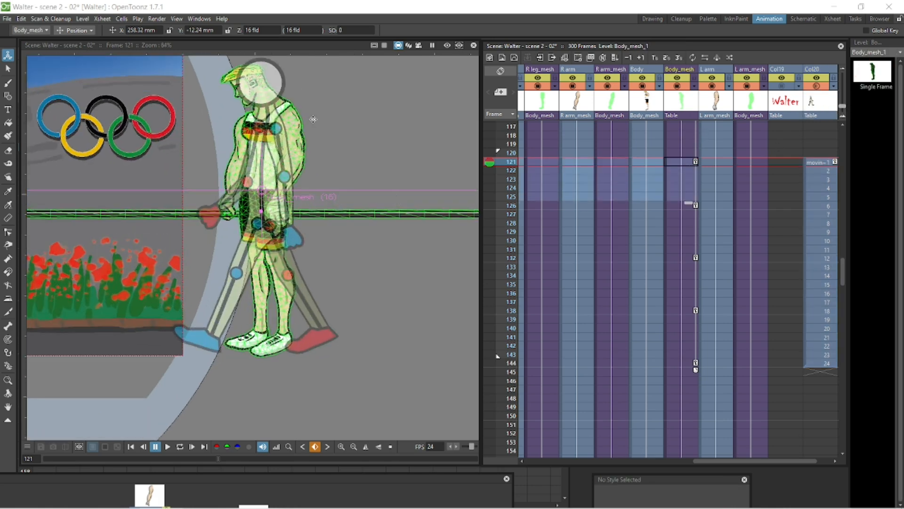
pyautogui.press('space')
pyautogui.moveTo(314, 119); pyautogui.dragTo(357, 158)
pyautogui.click(8, 366)
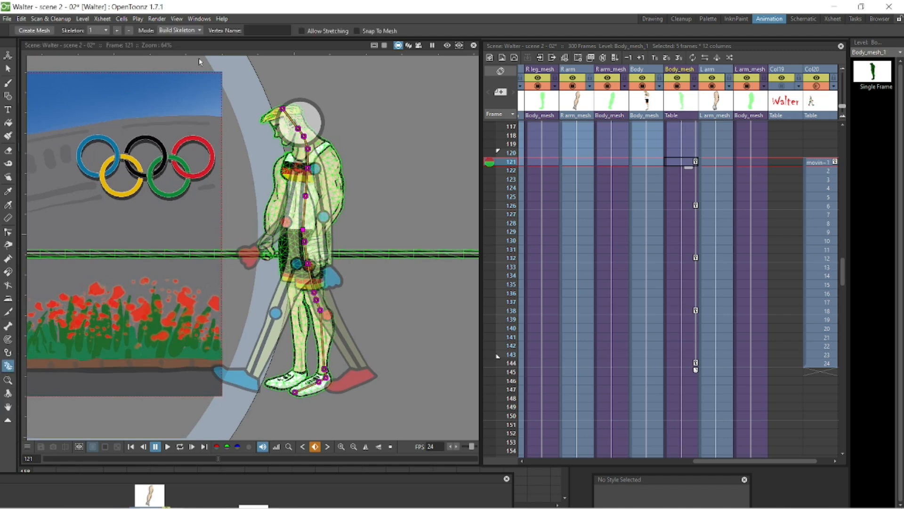
pyautogui.click(190, 31)
pyautogui.click(175, 53)
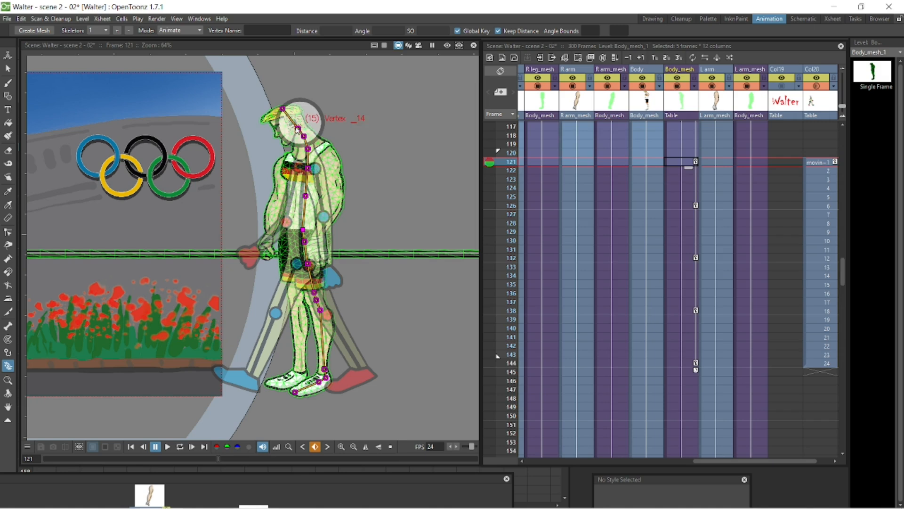
# Step: Pose the Body_mesh leg and foot at frame 121 to match the walk template
pyautogui.click(795, 163)
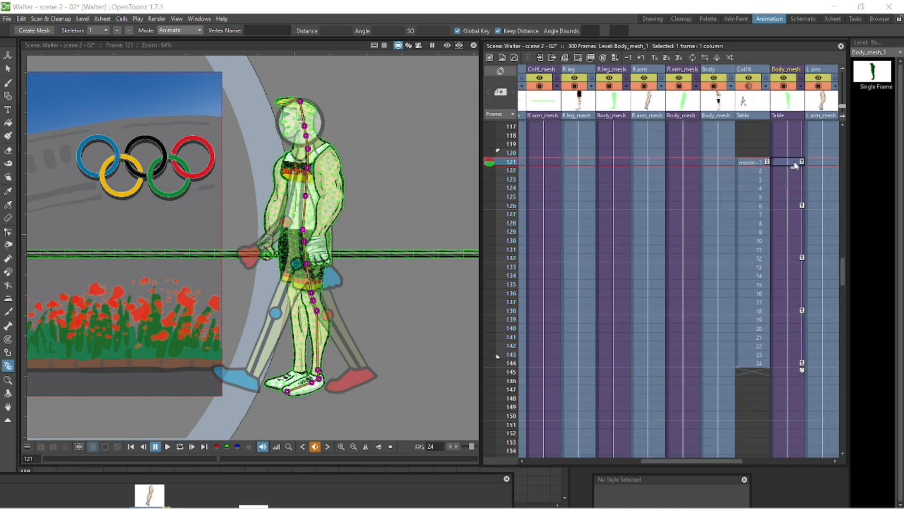
pyautogui.moveTo(316, 294); pyautogui.dragTo(290, 293)
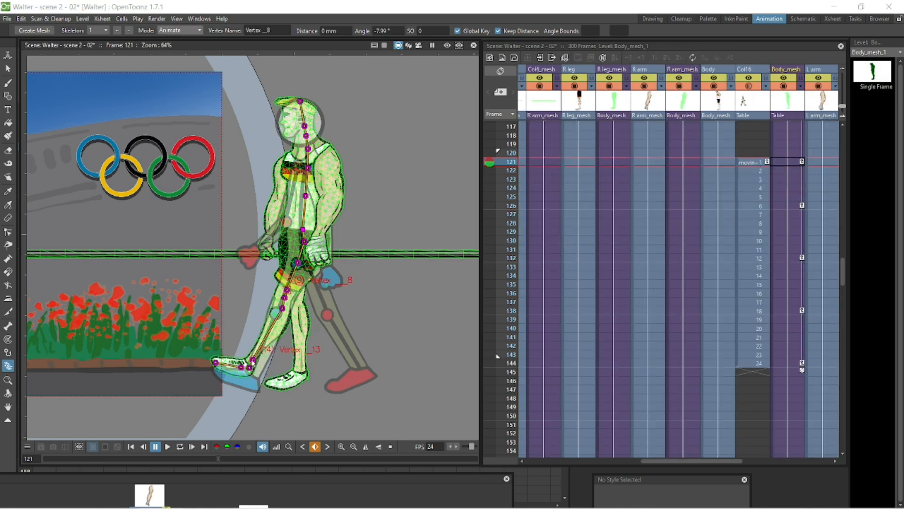
pyautogui.moveTo(253, 360); pyautogui.dragTo(244, 367)
# Step: Select the template column and move the walk template slightly up to realign it with Walter
pyautogui.click(753, 162)
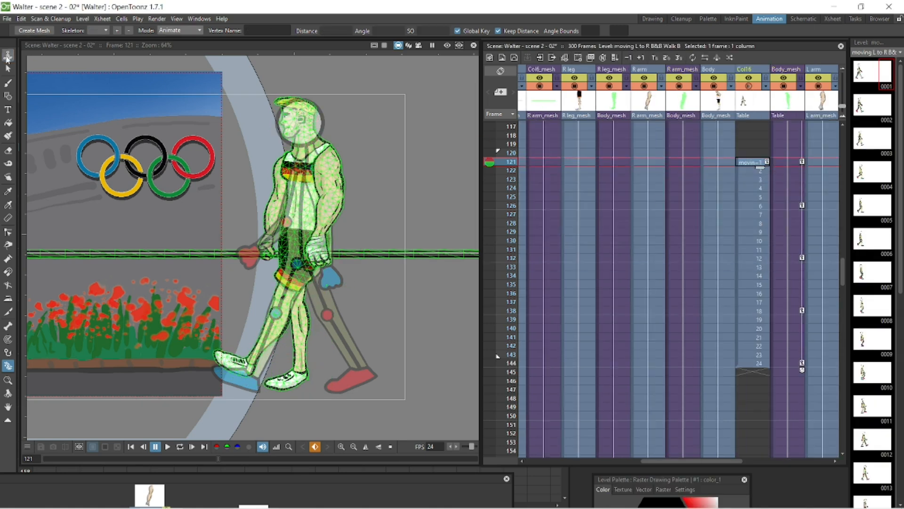
pyautogui.click(7, 58)
pyautogui.moveTo(360, 133); pyautogui.dragTo(334, 174)
pyautogui.click(76, 31)
pyautogui.click(79, 41)
# Step: Reselect Body_mesh at frame 121 and adjust its front foot with the Skeleton tool
pyautogui.click(787, 162)
pyautogui.moveTo(303, 240)
pyautogui.mouseDown()
pyautogui.moveTo(302, 233)
pyautogui.moveTo(302, 241)
pyautogui.mouseUp()
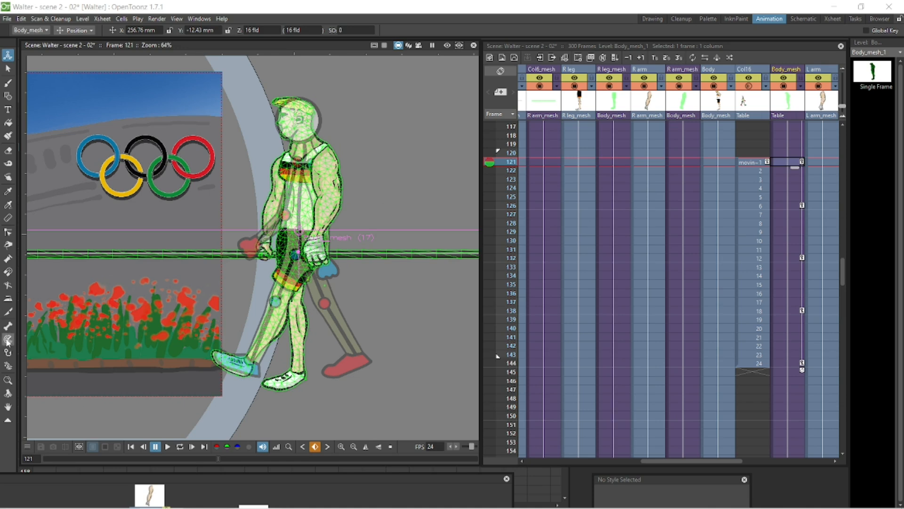
pyautogui.click(8, 366)
pyautogui.moveTo(234, 364); pyautogui.dragTo(241, 369)
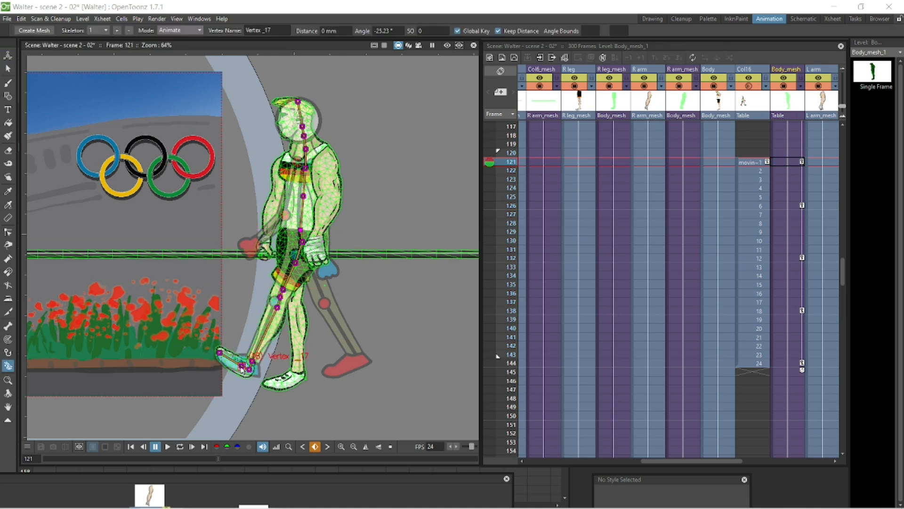
# Step: At frame 126, shift Body_mesh slightly left with the Animate tool and tweak its leg pose
pyautogui.click(795, 207)
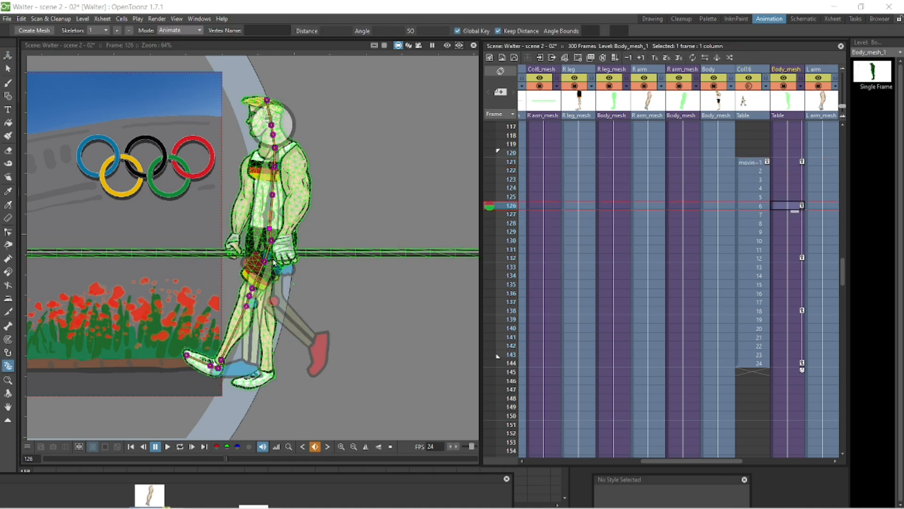
pyautogui.click(266, 262)
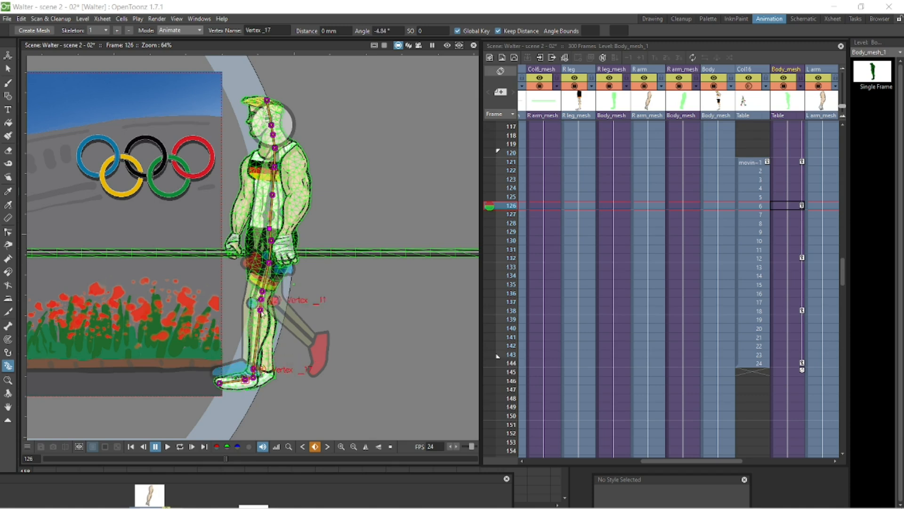
pyautogui.click(8, 55)
pyautogui.moveTo(278, 225)
pyautogui.mouseDown()
pyautogui.moveTo(264, 206)
pyautogui.moveTo(273, 223)
pyautogui.mouseUp()
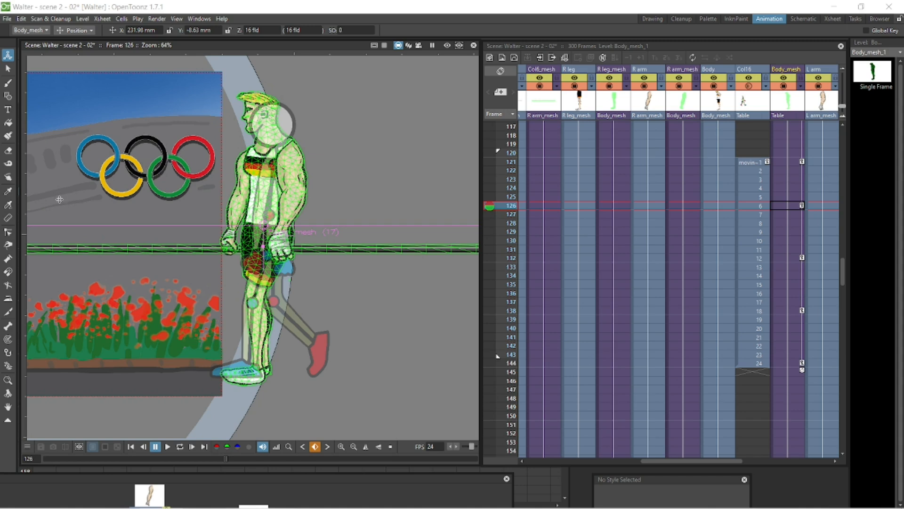
pyautogui.click(8, 366)
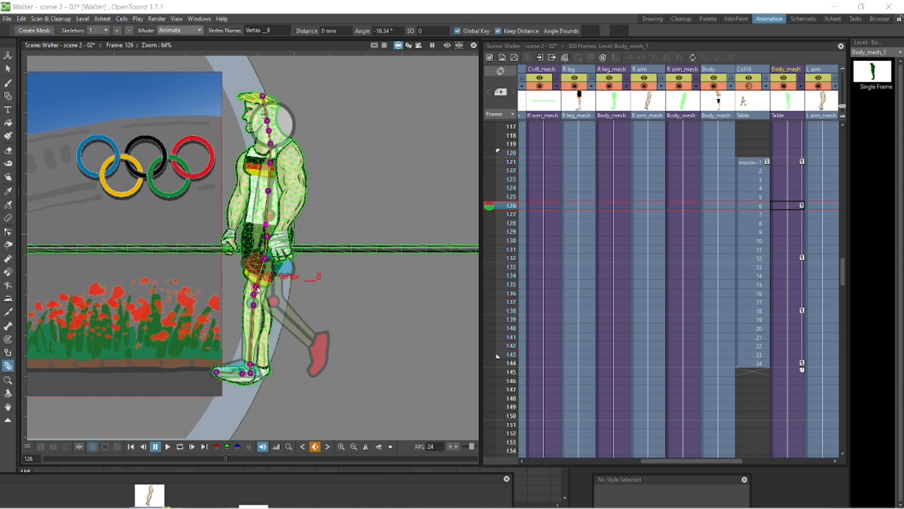
pyautogui.moveTo(258, 287); pyautogui.dragTo(257, 288)
# Step: Pose the Body_mesh leg and foot at frame 132 to match the template
pyautogui.click(760, 259)
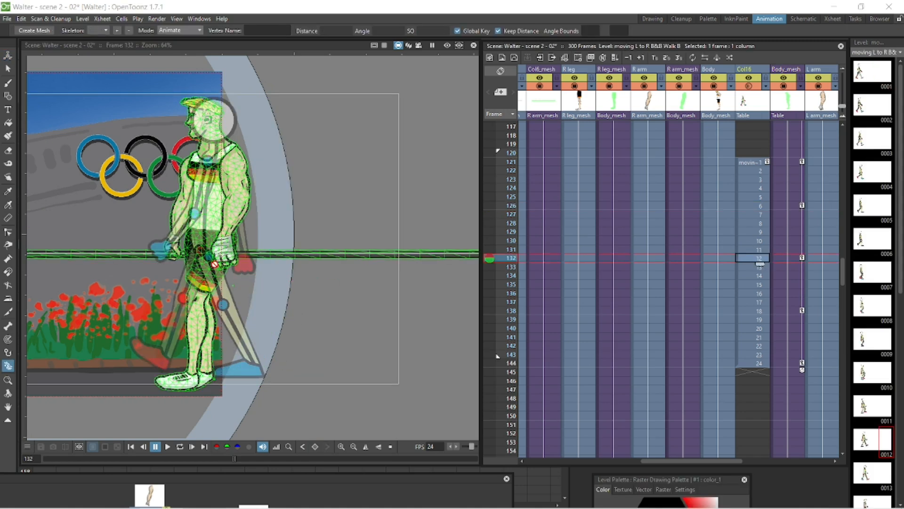
pyautogui.click(788, 259)
pyautogui.moveTo(207, 264); pyautogui.dragTo(229, 290)
pyautogui.moveTo(272, 356); pyautogui.dragTo(256, 377)
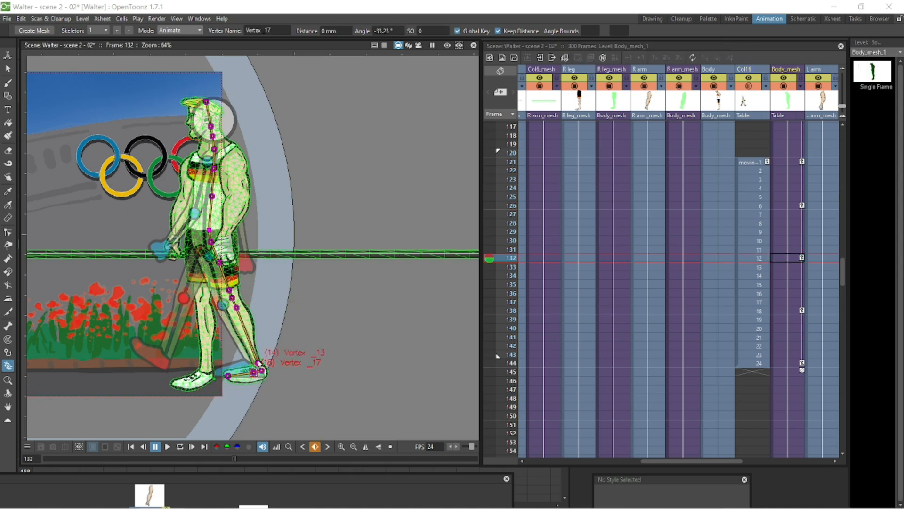
pyautogui.press('a')
# Step: Adjust the Body_mesh leg pose at frame 138 with the Skeleton tool
pyautogui.click(779, 310)
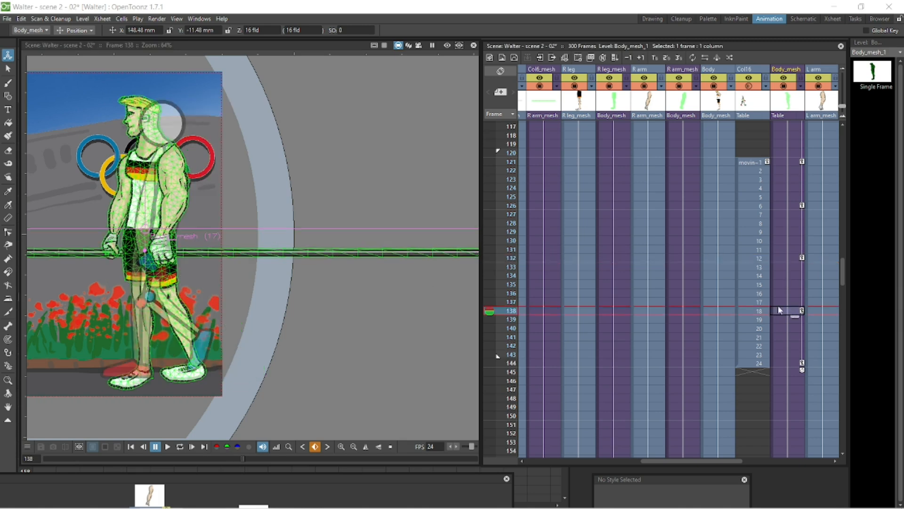
pyautogui.click(8, 366)
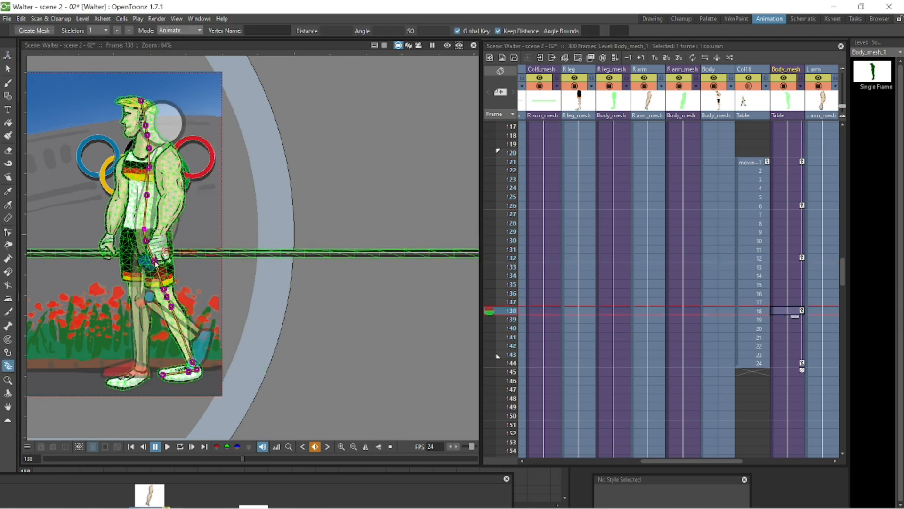
pyautogui.moveTo(149, 312); pyautogui.dragTo(151, 315)
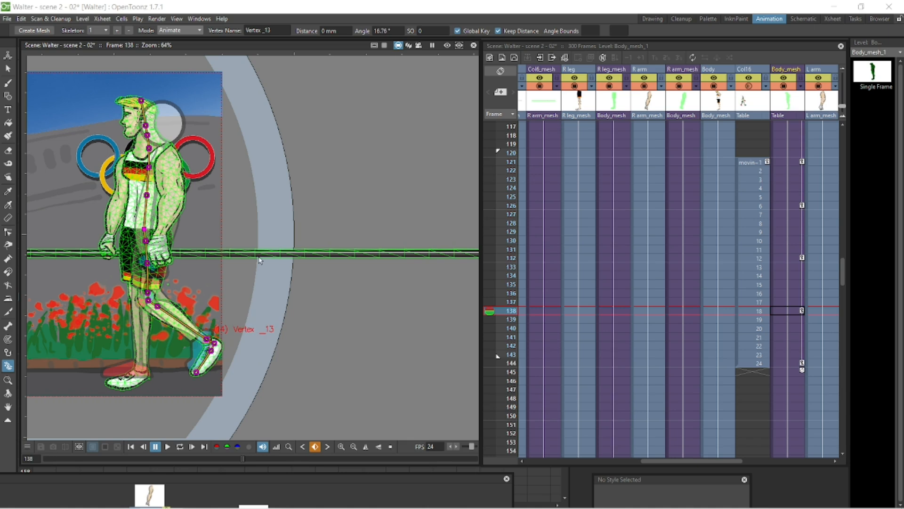
# Step: Adjust the Body_mesh leg pose at frame 144 to match the template
pyautogui.click(775, 364)
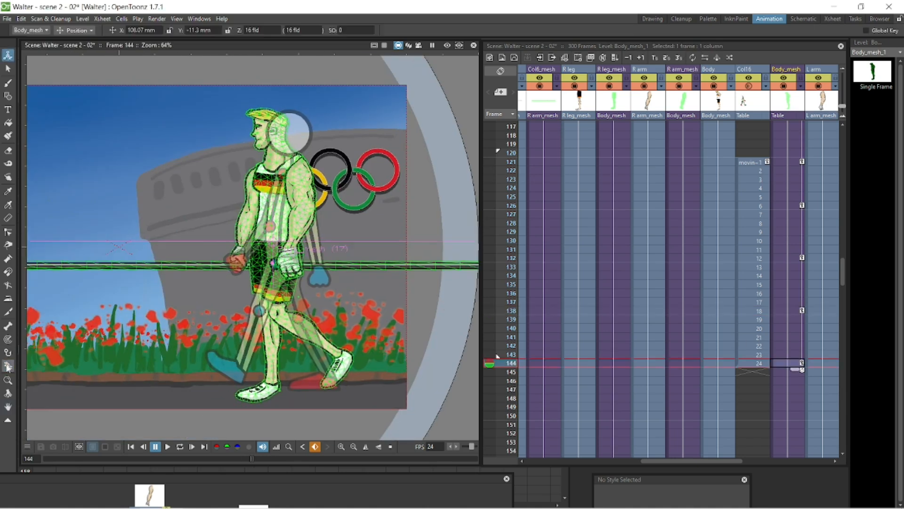
pyautogui.click(277, 277)
pyautogui.moveTo(268, 319); pyautogui.dragTo(258, 329)
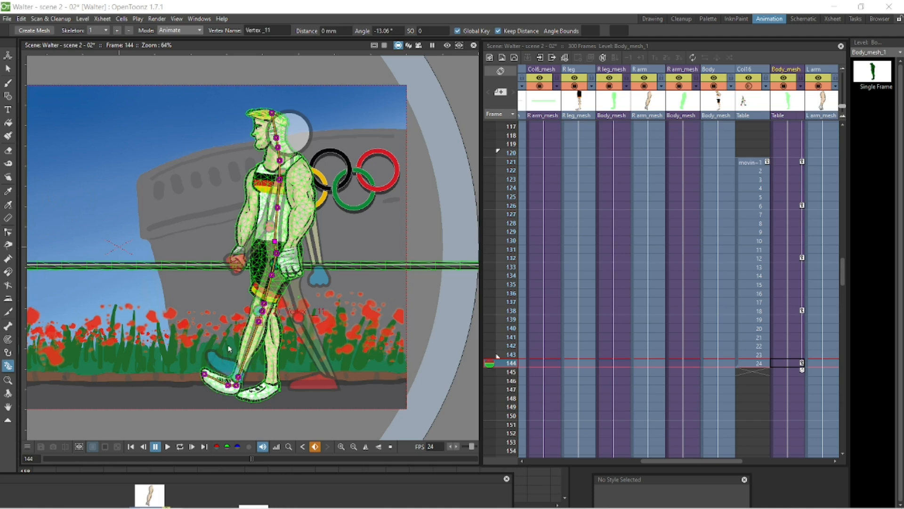
# Step: Play the walk cycle in a loop and pause it to check the motion
pyautogui.click(131, 446)
pyautogui.click(180, 447)
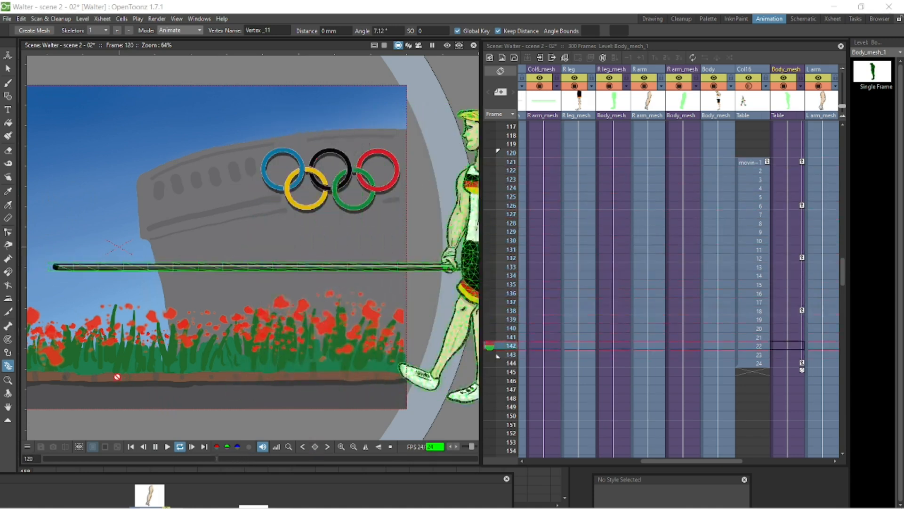
pyautogui.click(155, 446)
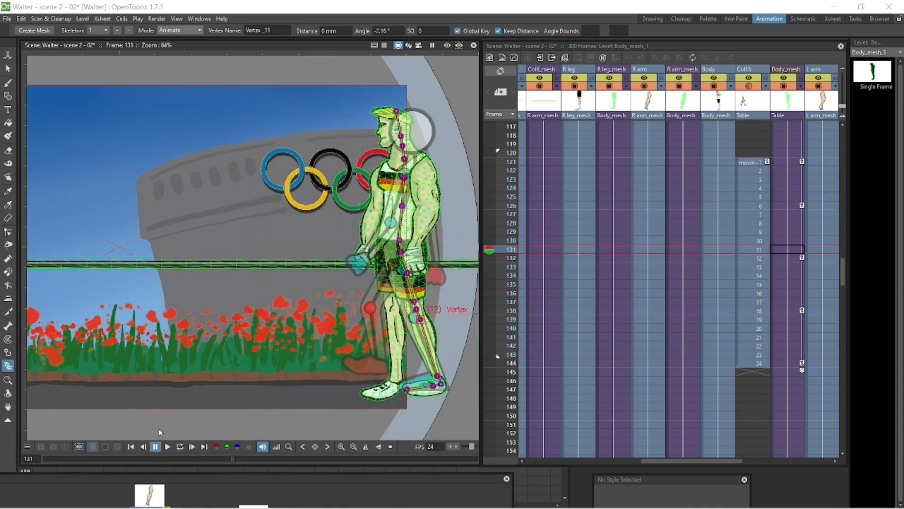
# Step: Select R leg_mesh at frame 121 and pose its hip and foot to match the template
pyautogui.click(789, 162)
pyautogui.click(620, 162)
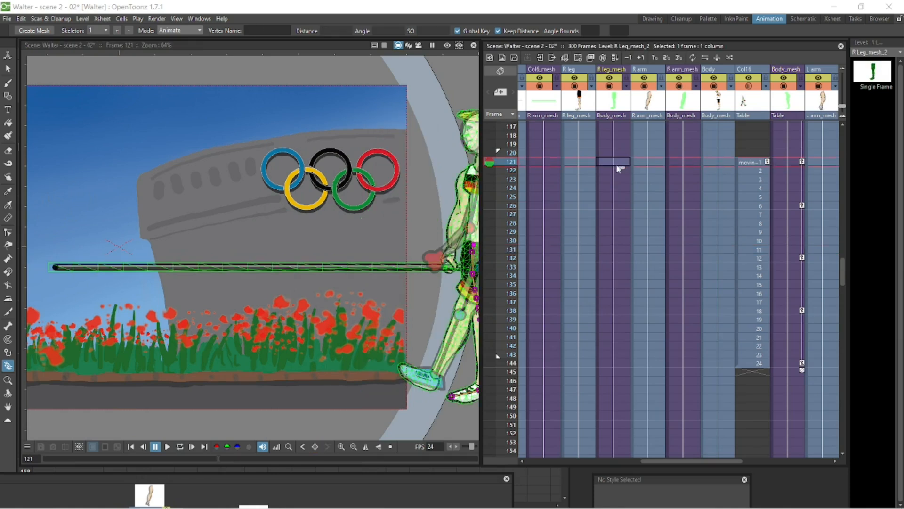
pyautogui.press('space')
pyautogui.moveTo(365, 269); pyautogui.dragTo(117, 237)
pyautogui.press('a')
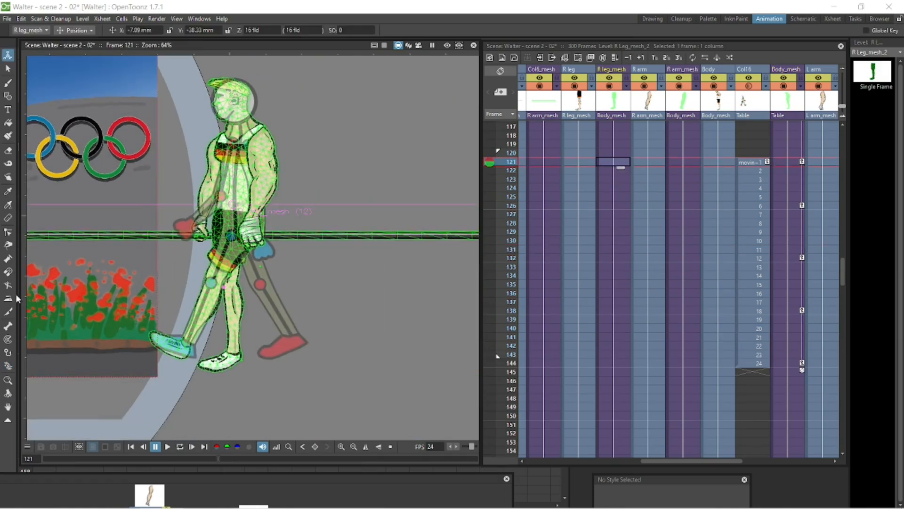
pyautogui.click(8, 366)
pyautogui.moveTo(225, 230); pyautogui.dragTo(225, 224)
pyautogui.moveTo(282, 333); pyautogui.dragTo(282, 337)
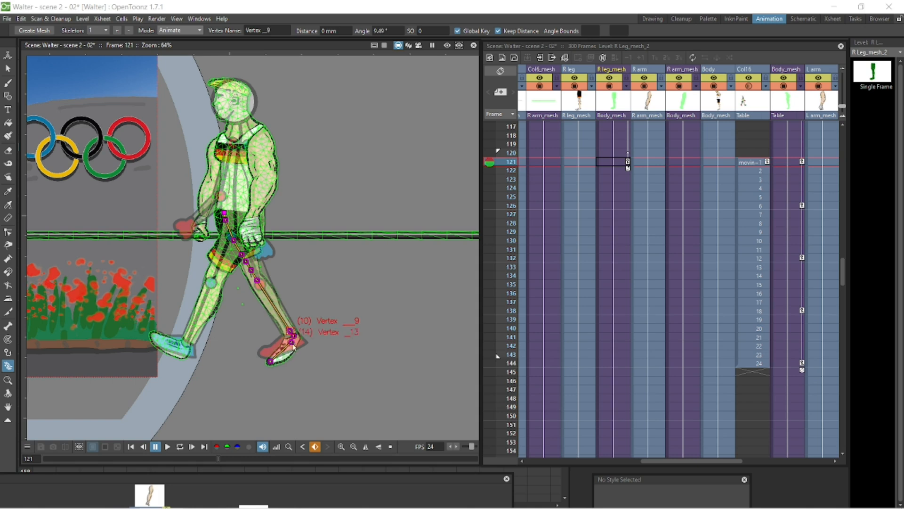
# Step: Pose the R leg_mesh hip and foot at frame 126
pyautogui.click(611, 205)
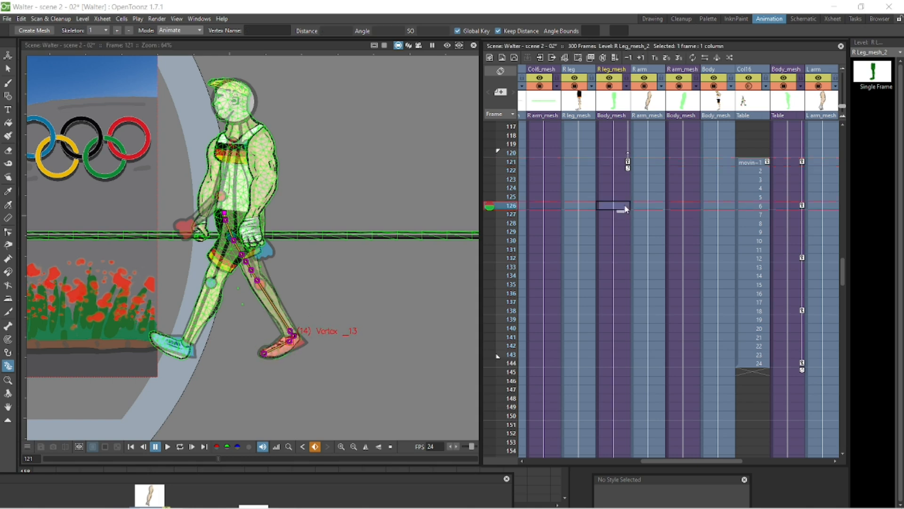
pyautogui.moveTo(201, 240); pyautogui.dragTo(199, 237)
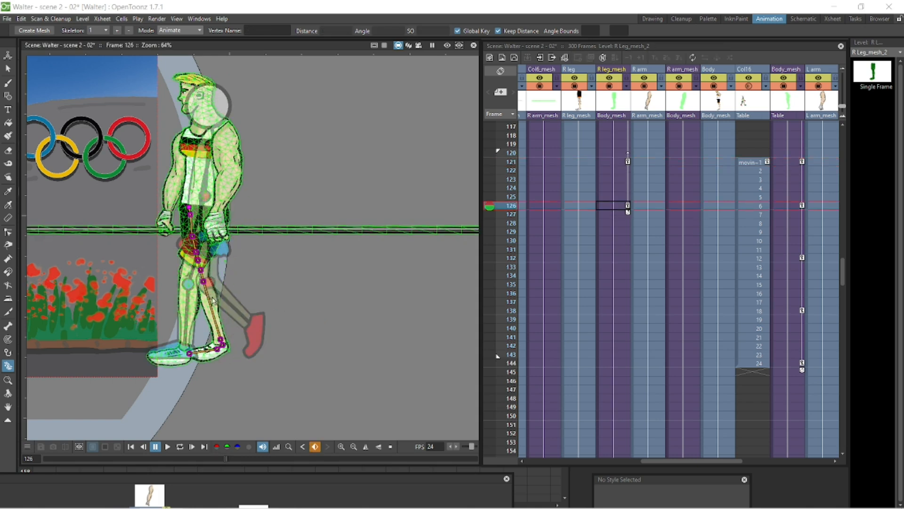
pyautogui.moveTo(204, 281); pyautogui.dragTo(203, 283)
# Step: Pose the R leg_mesh leg at frames 132 and 138 to follow the template
pyautogui.click(618, 257)
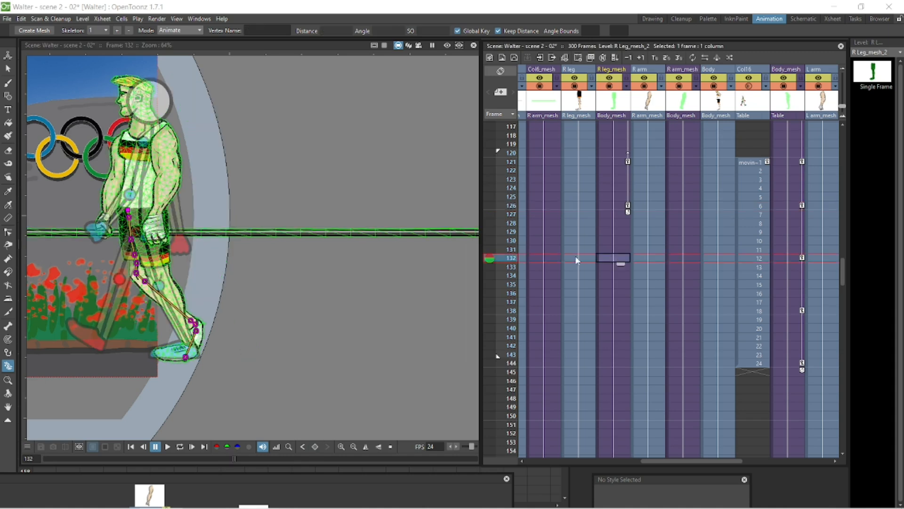
pyautogui.moveTo(131, 239); pyautogui.dragTo(117, 290)
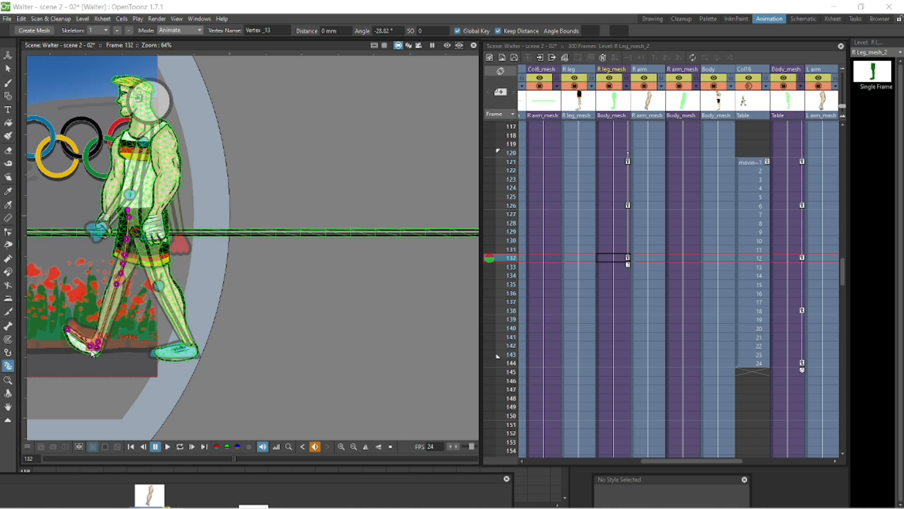
pyautogui.click(617, 311)
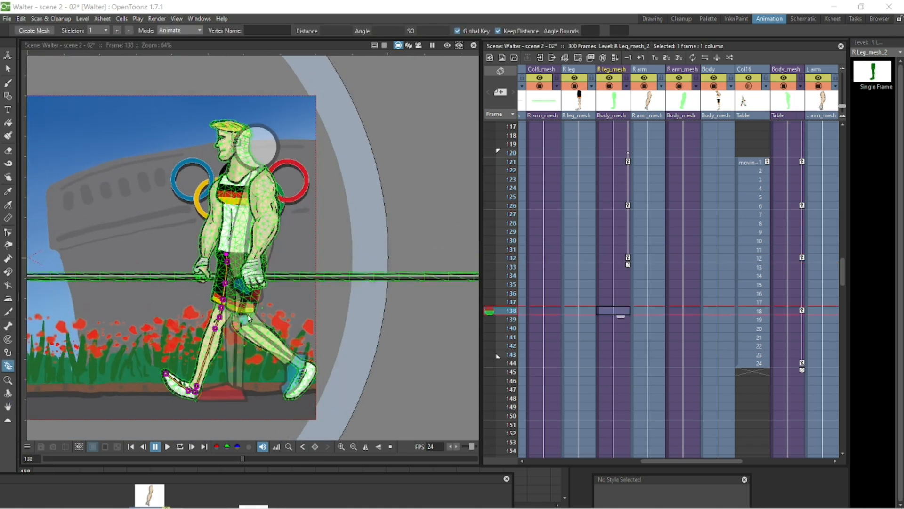
pyautogui.moveTo(221, 309)
pyautogui.mouseDown()
pyautogui.moveTo(231, 304)
pyautogui.moveTo(231, 318)
pyautogui.mouseUp()
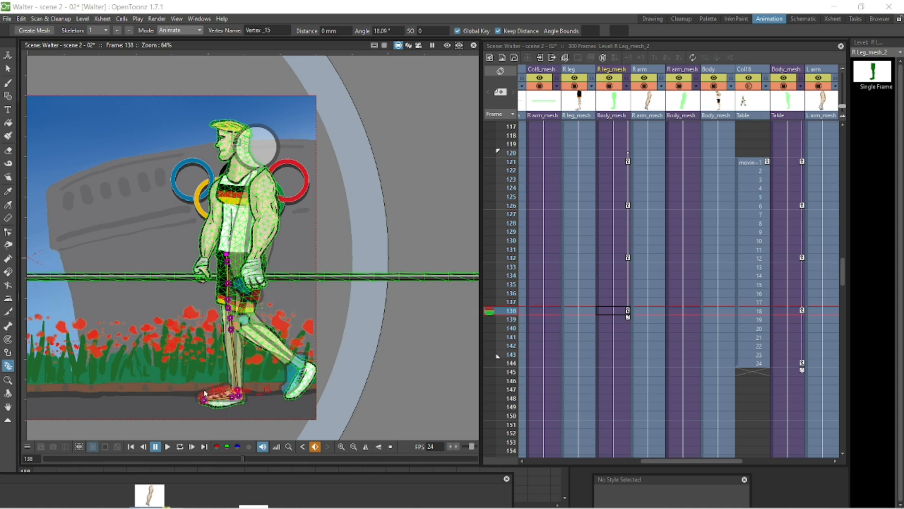
# Step: Pose the R leg_mesh hip and foot at frame 144
pyautogui.click(626, 366)
pyautogui.moveTo(172, 283); pyautogui.dragTo(187, 288)
pyautogui.moveTo(205, 324); pyautogui.dragTo(206, 326)
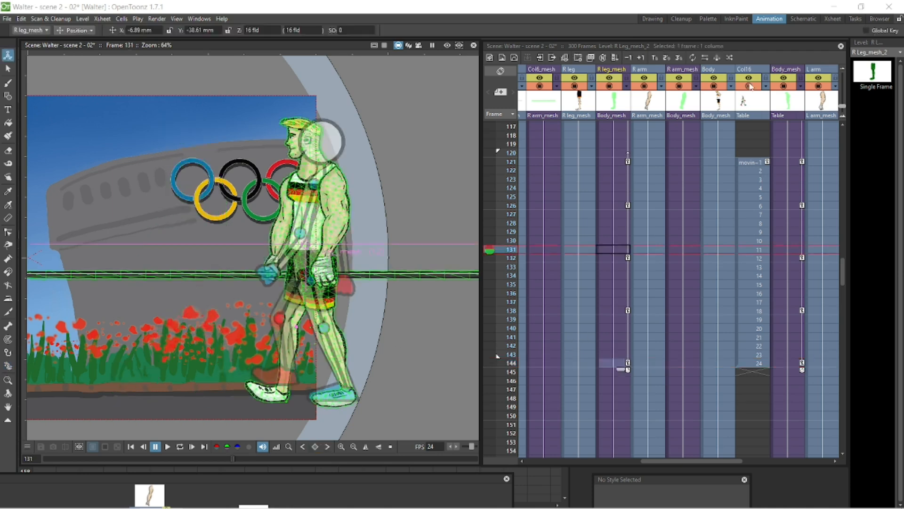
# Step: Hide the template column and play back the walk to review it
pyautogui.click(746, 87)
pyautogui.click(182, 445)
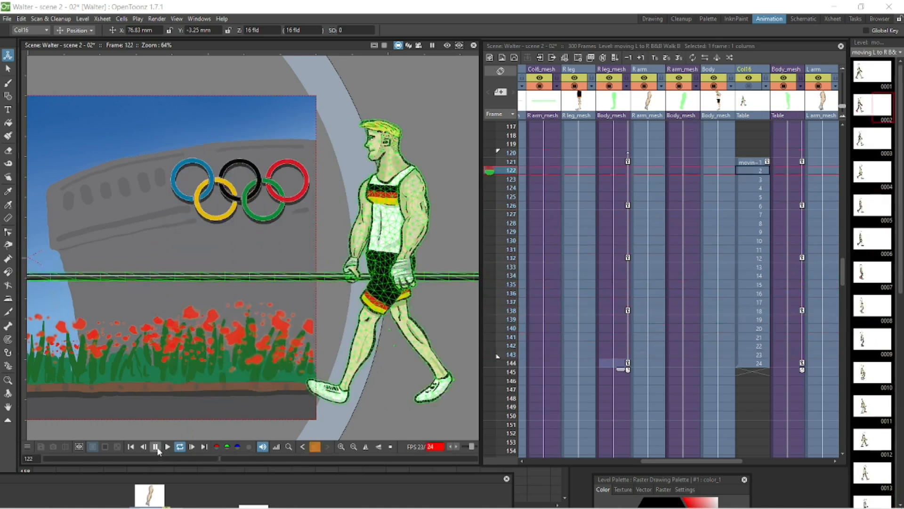
pyautogui.click(156, 447)
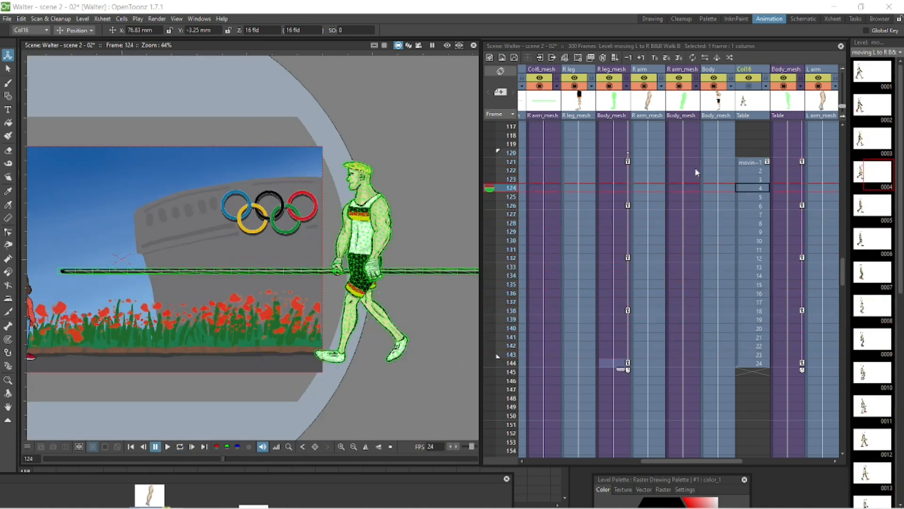
# Step: Show the template again and step through the frames around 121 to compare Walter with it
pyautogui.click(692, 162)
pyautogui.scroll(5, 435, 226)
pyautogui.click(748, 86)
pyautogui.click(753, 189)
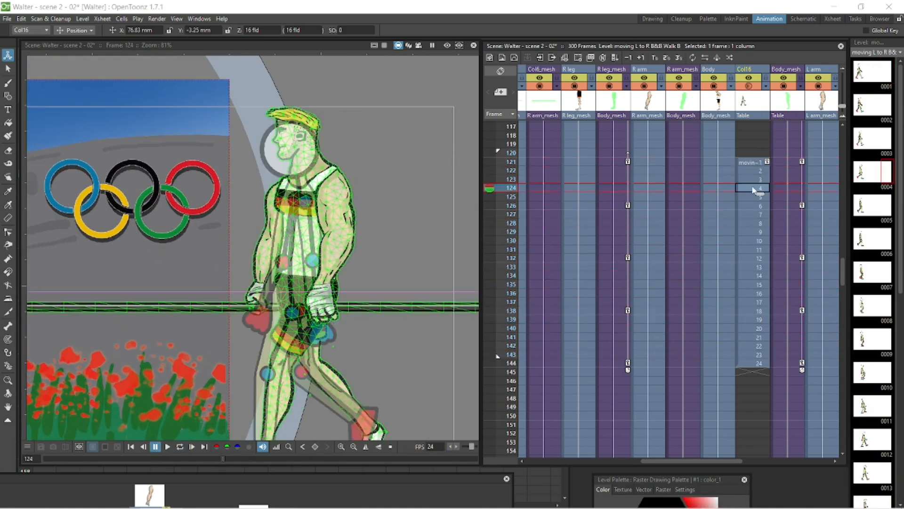
pyautogui.press('Up')
pyautogui.press('Up')
pyautogui.press('Up')
pyautogui.press('Up')
pyautogui.press('Down')
pyautogui.press('Down')
pyautogui.press('Down')
pyautogui.press('Down')
pyautogui.press('Down')
pyautogui.press('Down')
pyautogui.press('Down')
pyautogui.press('Down')
pyautogui.press('Down')
pyautogui.press('Down')
pyautogui.press('Down')
pyautogui.press('Down')
pyautogui.press('Up')
pyautogui.press('Up')
pyautogui.press('Up')
pyautogui.press('Up')
pyautogui.press('Up')
pyautogui.press('Up')
pyautogui.press('Up')
pyautogui.press('Up')
pyautogui.press('Up')
pyautogui.press('Up')
pyautogui.press('Up')
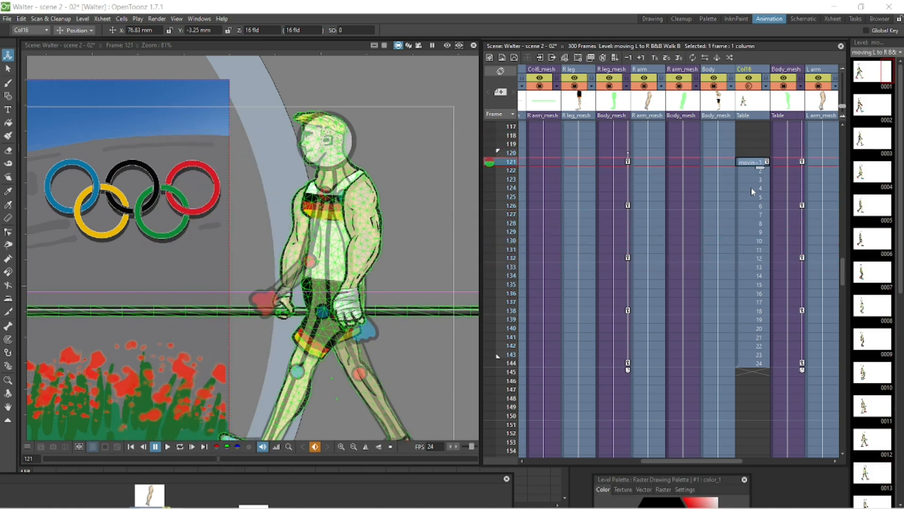
# Step: Key R arm_mesh at frames 121, 126, 132, 138 and 144, adjusting the arm pose at frame 144
pyautogui.click(688, 160)
pyautogui.press('k')
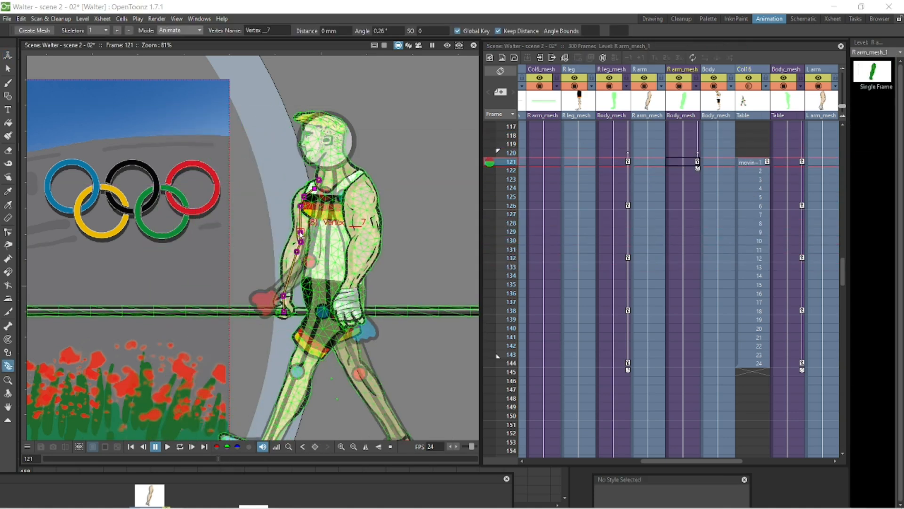
pyautogui.click(691, 207)
pyautogui.click(678, 257)
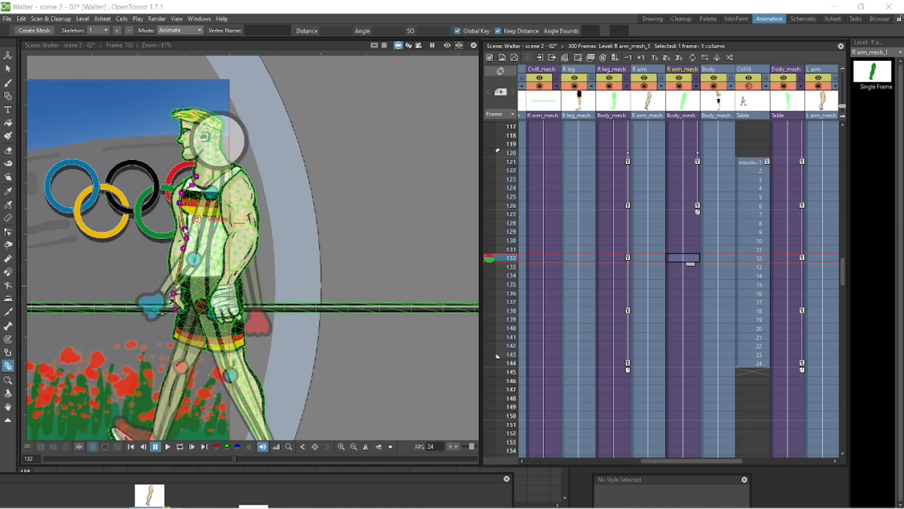
pyautogui.click(685, 312)
pyautogui.moveTo(113, 229); pyautogui.dragTo(306, 260)
pyautogui.click(688, 363)
pyautogui.moveTo(257, 243); pyautogui.dragTo(262, 243)
# Step: Zoom in and reposition the pole mesh into Walter's hand at frames 121 to 144 with the Animate tool
pyautogui.click(542, 162)
pyautogui.moveTo(400, 264); pyautogui.dragTo(142, 241)
pyautogui.click(8, 55)
pyautogui.scroll(7, 245, 292)
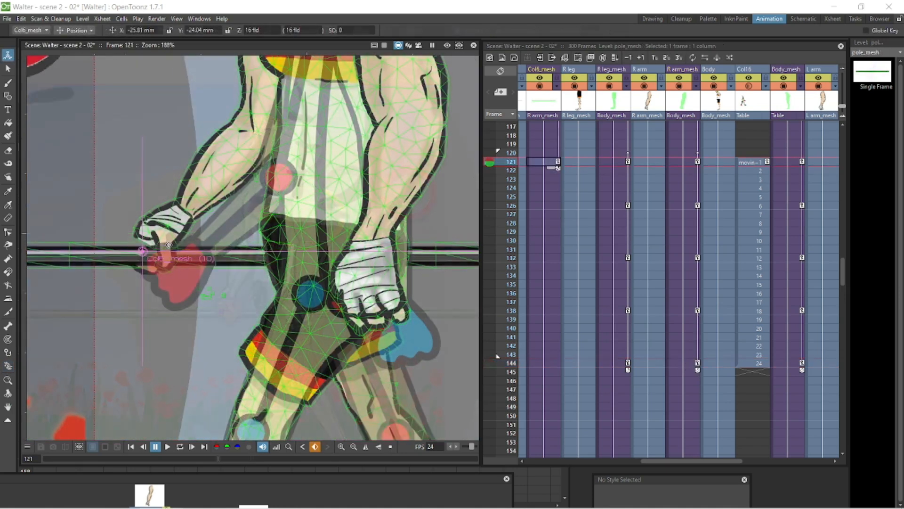
pyautogui.click(542, 206)
pyautogui.moveTo(292, 258)
pyautogui.mouseDown()
pyautogui.moveTo(292, 232)
pyautogui.moveTo(297, 283)
pyautogui.moveTo(298, 273)
pyautogui.mouseUp()
pyautogui.click(542, 258)
pyautogui.click(542, 311)
pyautogui.moveTo(236, 282); pyautogui.dragTo(236, 273)
pyautogui.click(748, 86)
pyautogui.click(541, 363)
pyautogui.moveTo(235, 283); pyautogui.dragTo(235, 271)
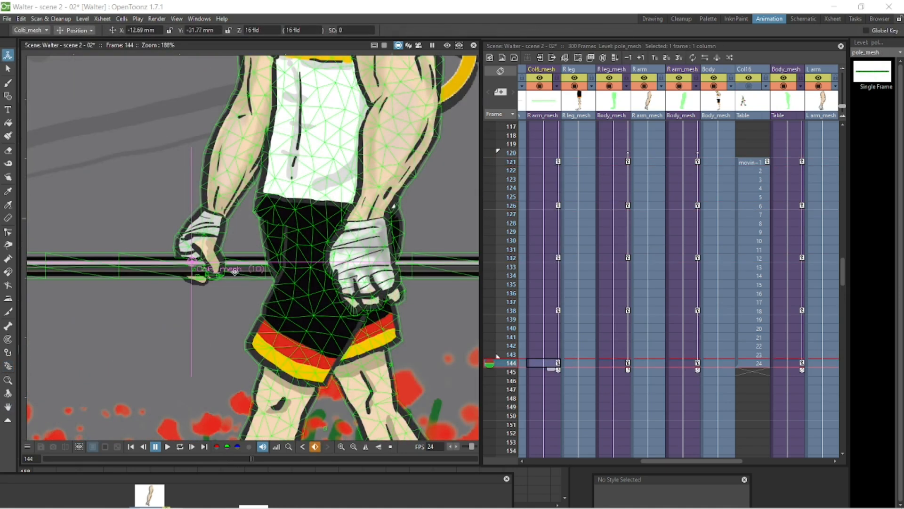
# Step: Go to frame 121 and select the L arm_mesh column with the skeleton tool in Animate mode
pyautogui.scroll(-8, 257, 262)
pyautogui.click(131, 447)
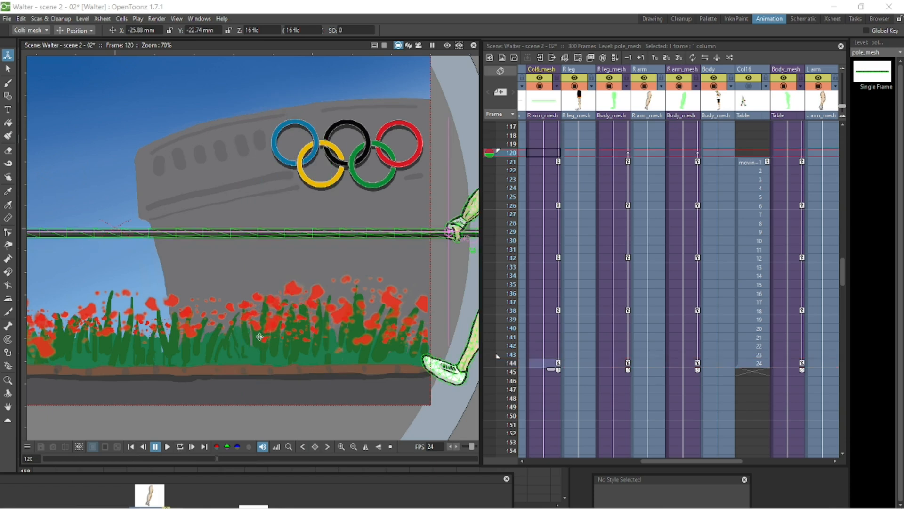
pyautogui.click(180, 449)
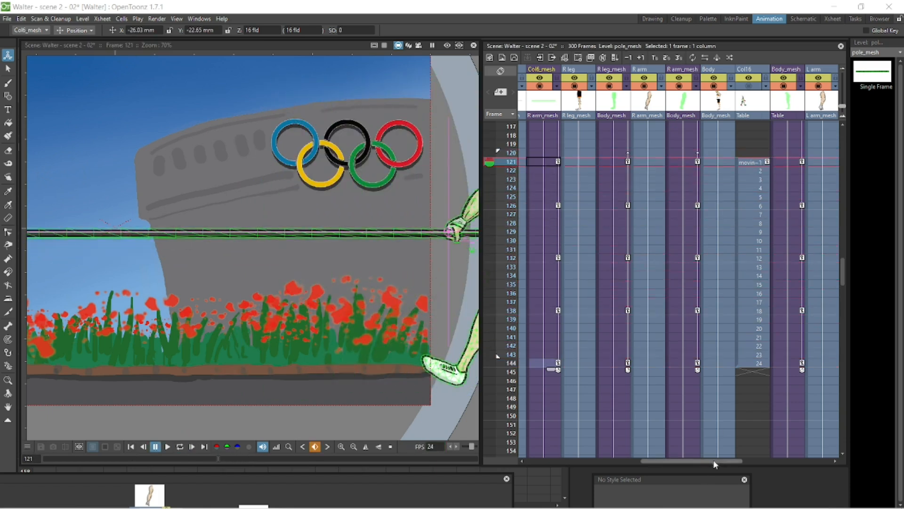
pyautogui.moveTo(714, 461); pyautogui.dragTo(755, 461)
pyautogui.click(744, 162)
pyautogui.moveTo(457, 202); pyautogui.dragTo(179, 210)
pyautogui.scroll(4, 267, 210)
pyautogui.click(638, 87)
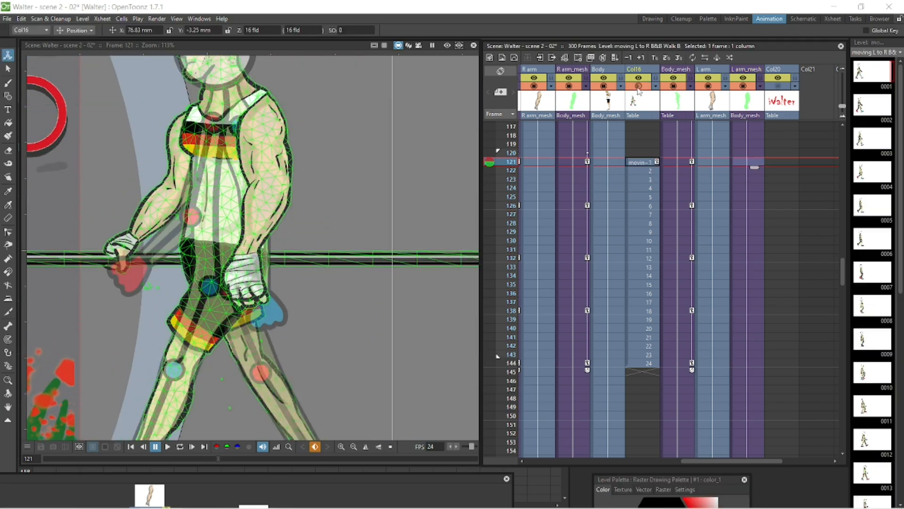
pyautogui.press('x')
pyautogui.click(745, 161)
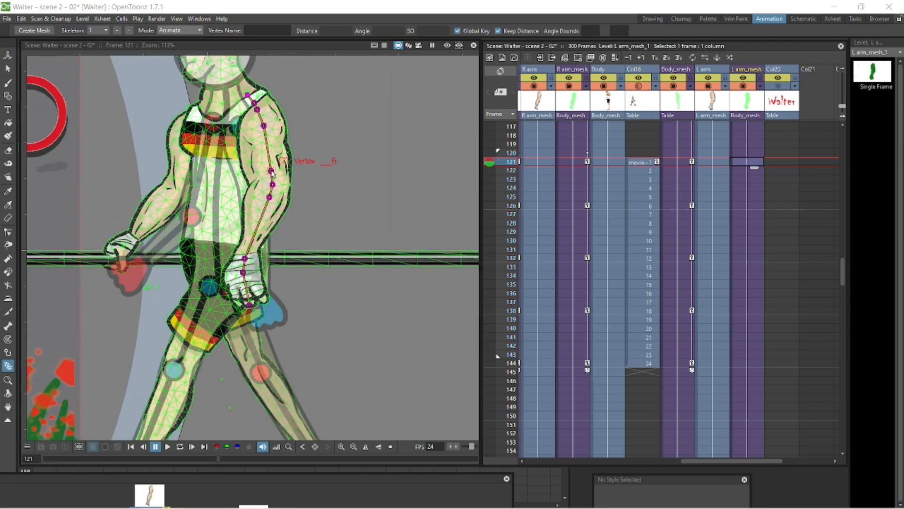
# Step: Key the left arm skeleton at frames 126 and 132, posing the arm to follow the template
pyautogui.click(739, 206)
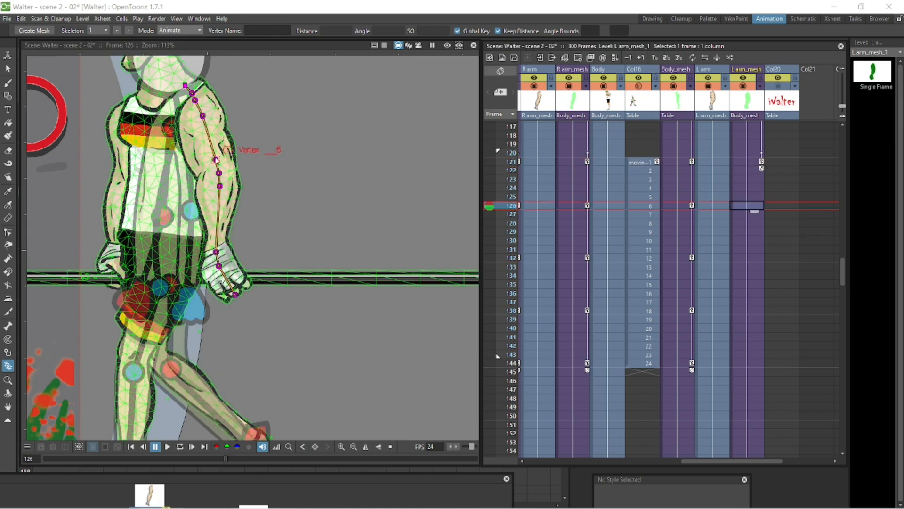
pyautogui.moveTo(212, 160); pyautogui.dragTo(436, 216)
pyautogui.click(743, 258)
pyautogui.press('space')
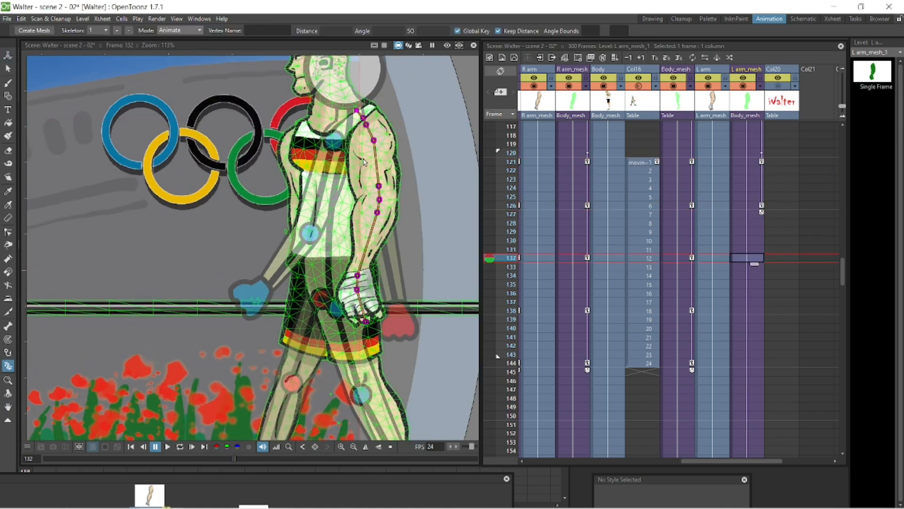
pyautogui.moveTo(376, 143); pyautogui.dragTo(372, 142)
pyautogui.moveTo(373, 188); pyautogui.dragTo(344, 210)
pyautogui.moveTo(281, 255); pyautogui.dragTo(277, 254)
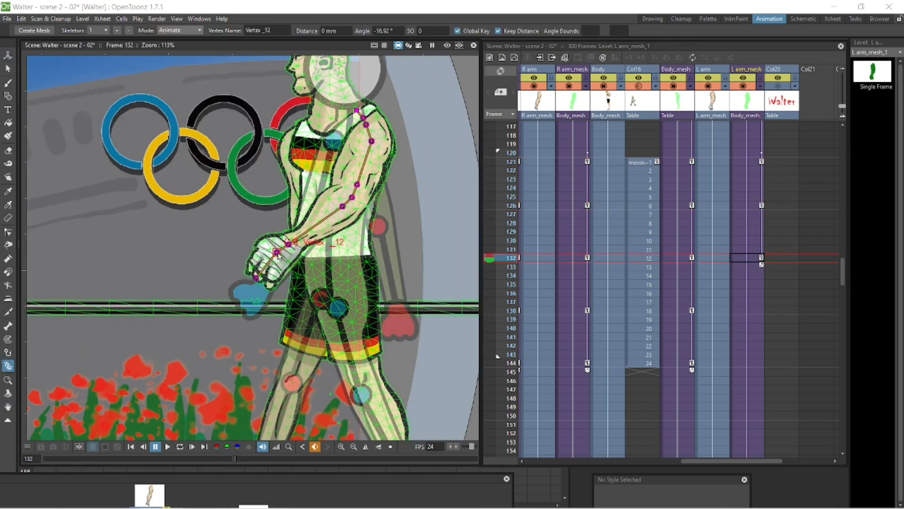
# Step: Pose the left arm skeleton at frames 138 and 144 by adjusting its vertices
pyautogui.click(751, 312)
pyautogui.moveTo(264, 146); pyautogui.dragTo(267, 146)
pyautogui.moveTo(257, 190); pyautogui.dragTo(259, 192)
pyautogui.moveTo(258, 217); pyautogui.dragTo(262, 218)
pyautogui.moveTo(235, 281); pyautogui.dragTo(230, 281)
pyautogui.click(749, 363)
pyautogui.moveTo(168, 145); pyautogui.dragTo(170, 145)
pyautogui.moveTo(165, 191); pyautogui.dragTo(184, 201)
pyautogui.moveTo(185, 213); pyautogui.dragTo(187, 213)
pyautogui.moveTo(198, 292); pyautogui.dragTo(201, 292)
pyautogui.moveTo(210, 324); pyautogui.dragTo(213, 323)
# Step: Play back the walk and step through the frames around 173 to review the arm motion
pyautogui.click(180, 447)
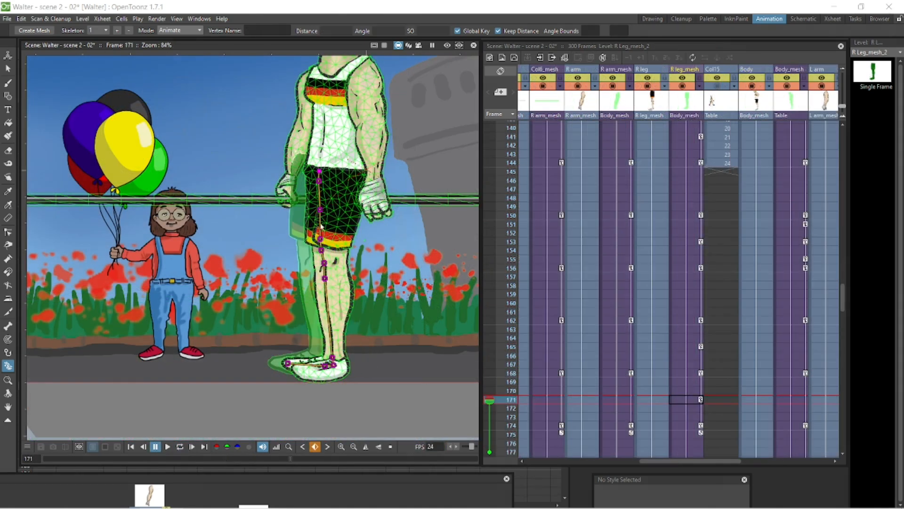
pyautogui.moveTo(325, 278); pyautogui.dragTo(333, 279)
pyautogui.press('Down')
pyautogui.press('Down')
pyautogui.press('Down')
pyautogui.press('Down')
pyautogui.press('Down')
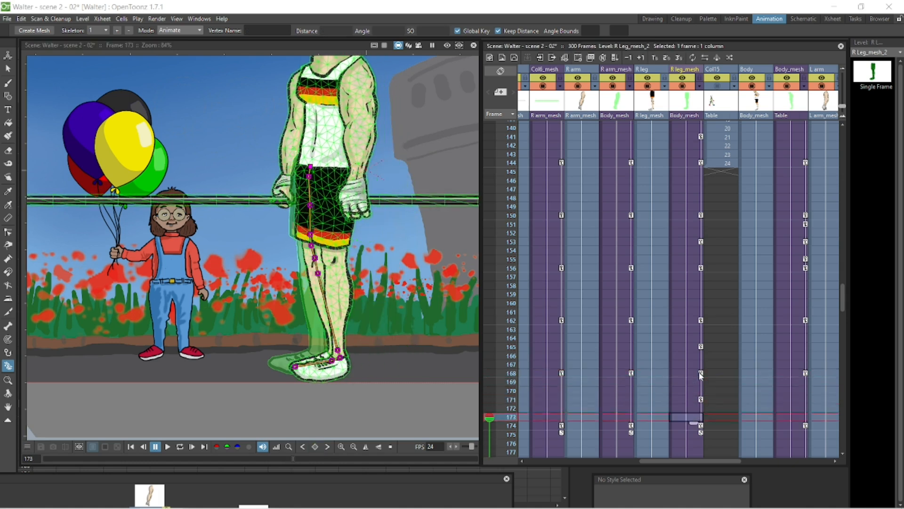
pyautogui.press('Up')
pyautogui.press('Up')
pyautogui.press('Up')
pyautogui.press('Up')
pyautogui.press('Up')
pyautogui.press('Up')
pyautogui.press('Up')
pyautogui.press('Up')
pyautogui.press('Up')
pyautogui.press('Down')
pyautogui.press('Down')
pyautogui.press('Down')
pyautogui.press('Down')
pyautogui.press('Down')
pyautogui.press('Down')
pyautogui.press('Down')
pyautogui.press('Down')
pyautogui.press('Down')
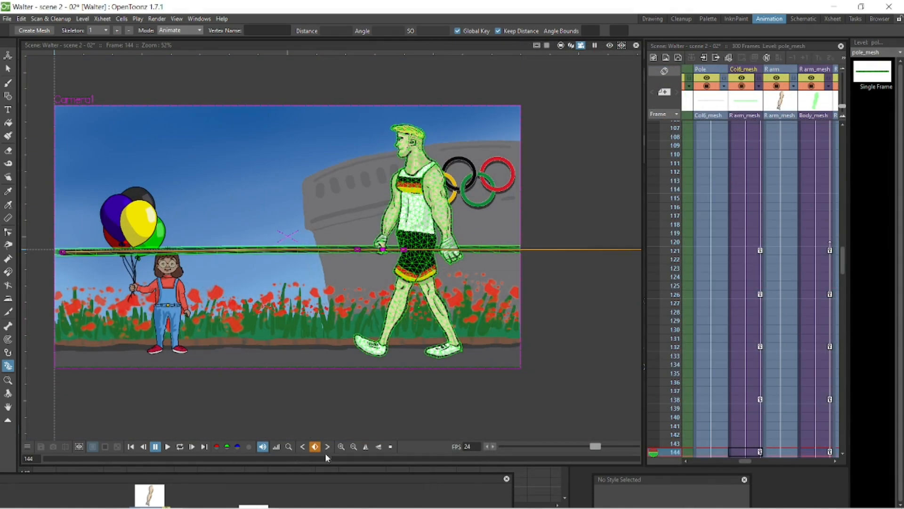
# Step: Enlarge the viewer and adjust the pole mesh's end vertex at frames 143, 144 and 150
pyautogui.moveTo(325, 457); pyautogui.dragTo(323, 485)
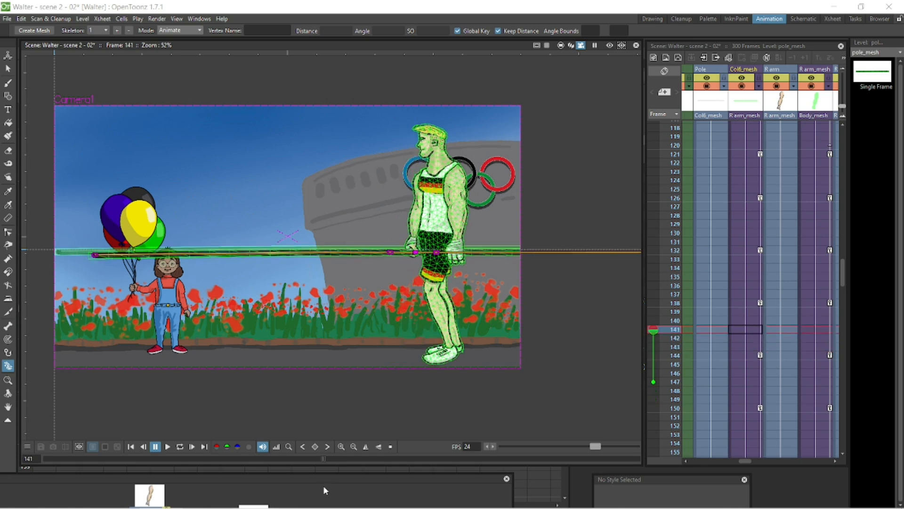
pyautogui.click(751, 348)
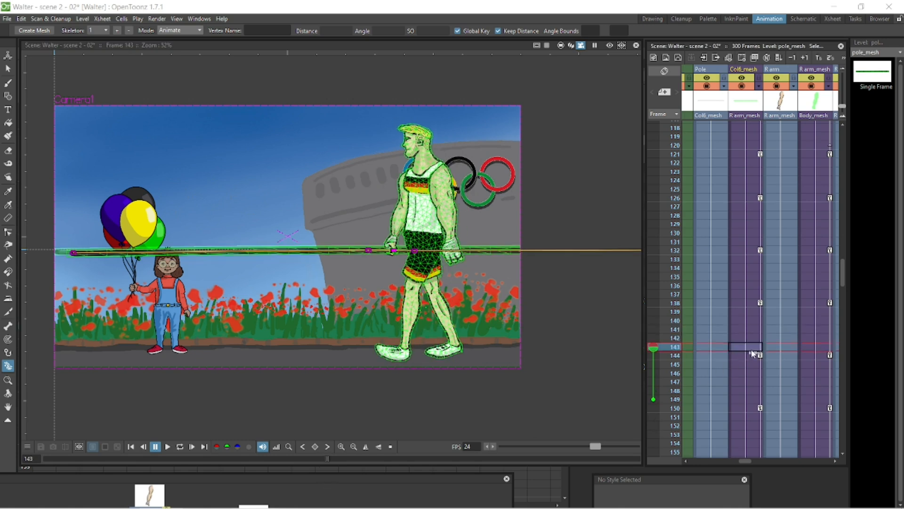
pyautogui.moveTo(73, 253); pyautogui.dragTo(73, 257)
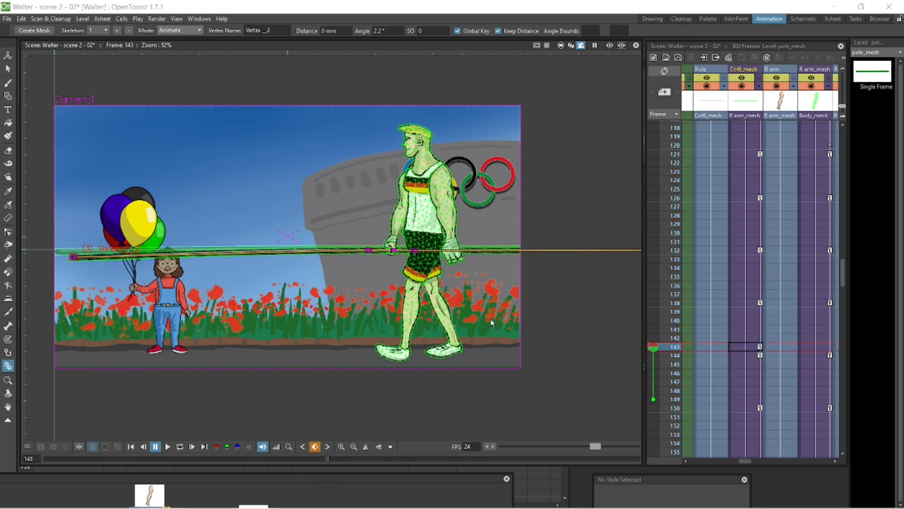
pyautogui.click(760, 355)
pyautogui.click(62, 254)
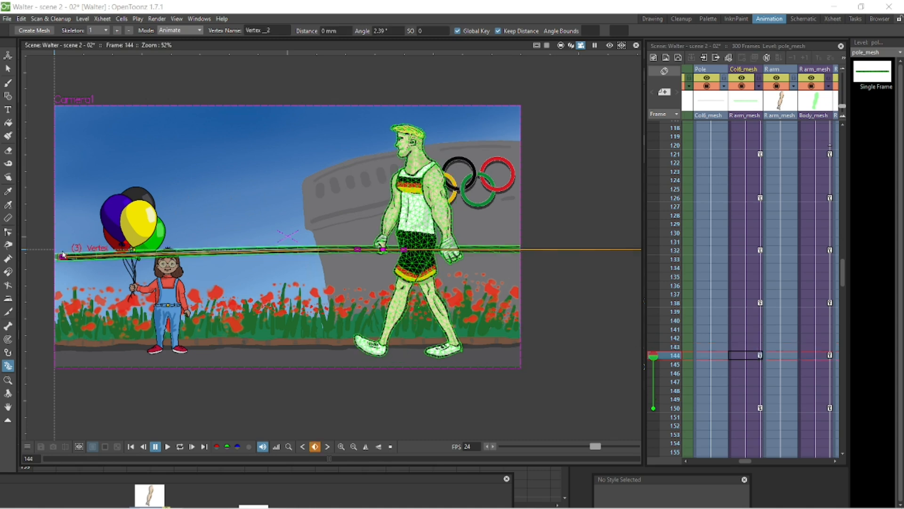
pyautogui.click(749, 408)
pyautogui.click(60, 258)
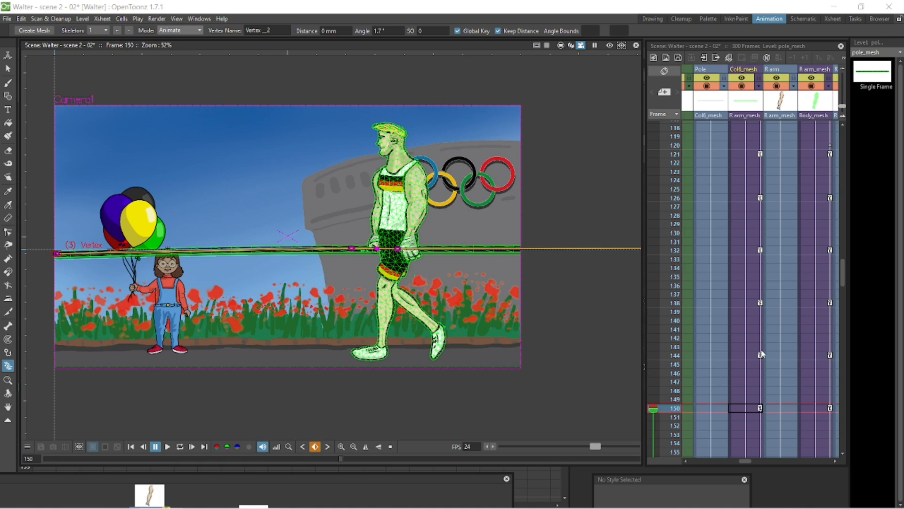
# Step: Adjust the pole mesh's end vertex at frames 138, 144 and 132, then check frames 126 and 121
pyautogui.click(745, 303)
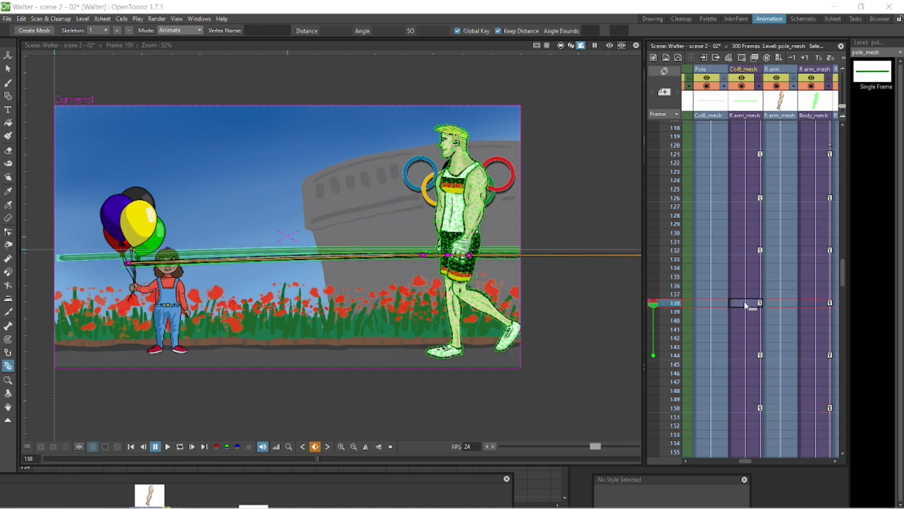
pyautogui.click(128, 264)
pyautogui.click(753, 355)
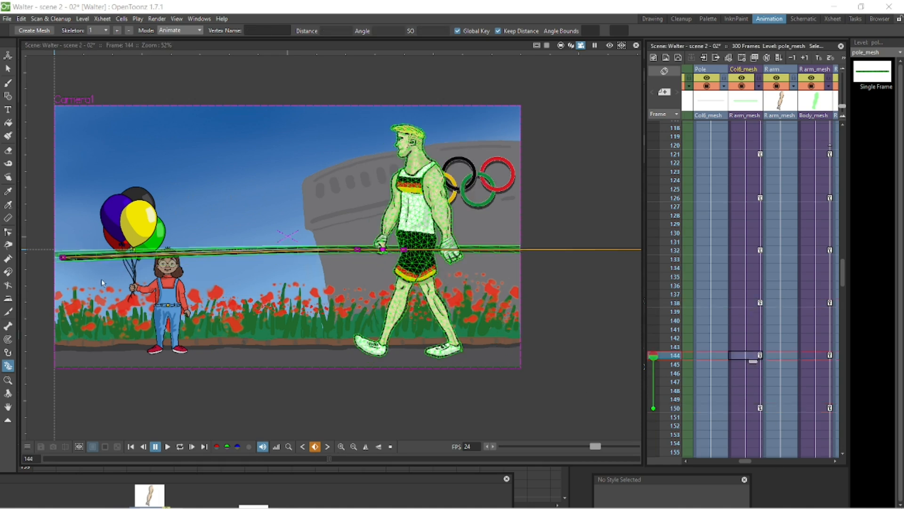
pyautogui.click(63, 259)
pyautogui.moveTo(64, 259); pyautogui.dragTo(64, 260)
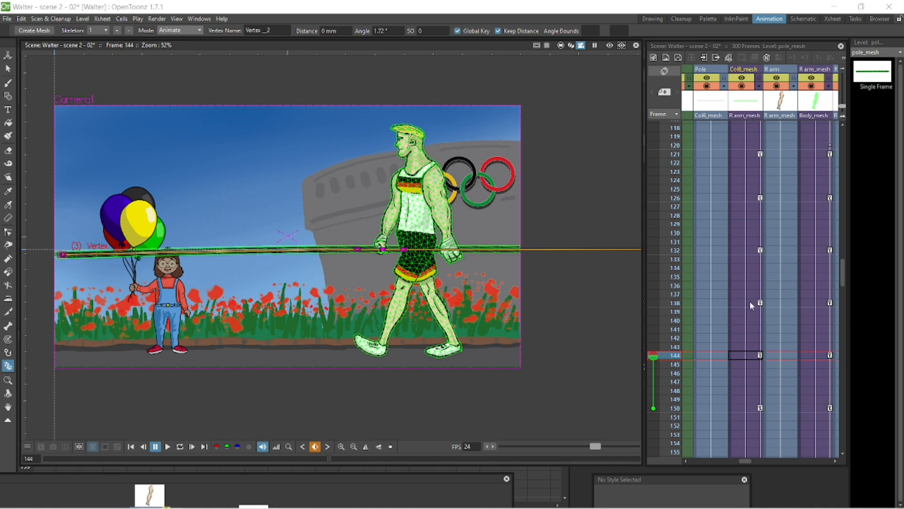
pyautogui.click(750, 302)
pyautogui.click(749, 250)
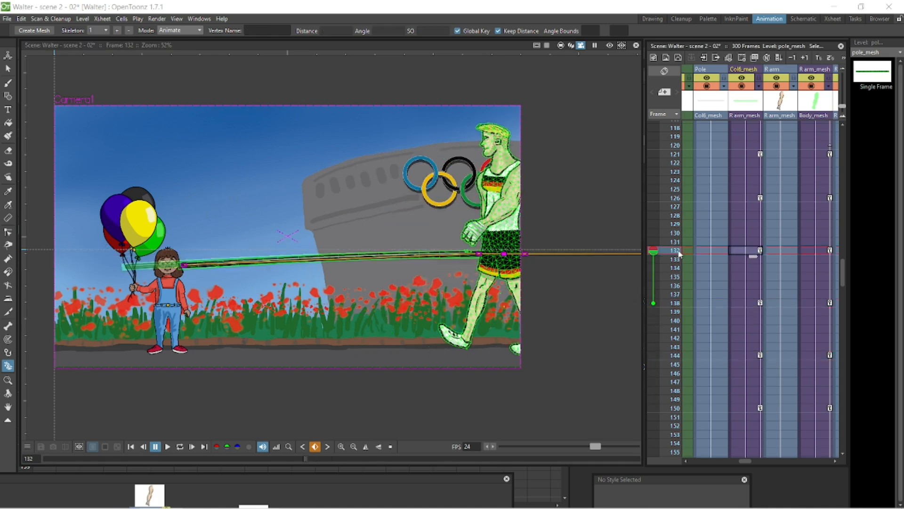
pyautogui.moveTo(183, 266); pyautogui.dragTo(226, 244)
pyautogui.click(749, 198)
pyautogui.click(748, 154)
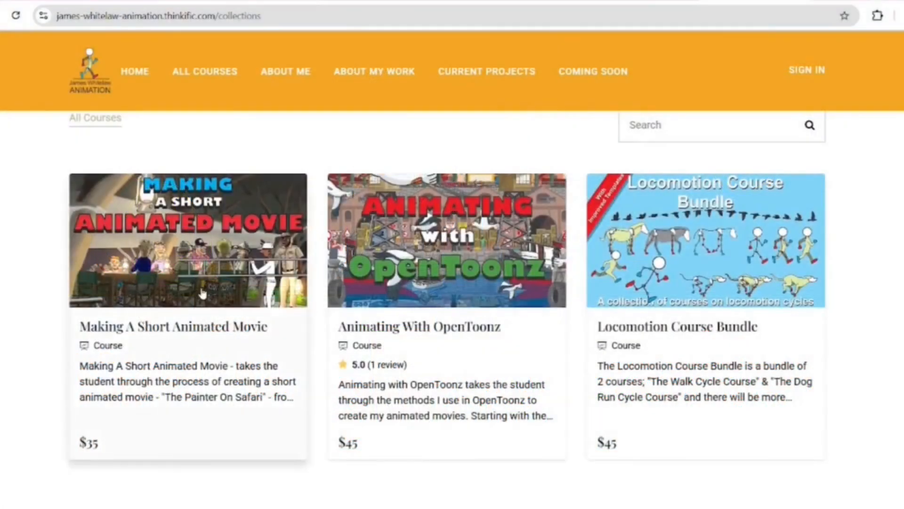
# Step: Switch to the browser, open the Making A Short Animated Movie course page and scroll through its description
pyautogui.click(213, 297)
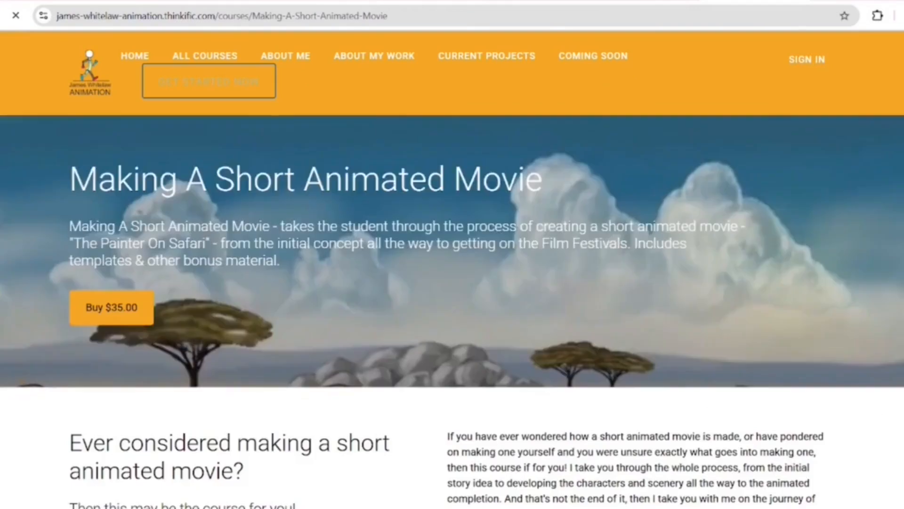
pyautogui.scroll(-1, 207, 285)
pyautogui.scroll(-15, 205, 283)
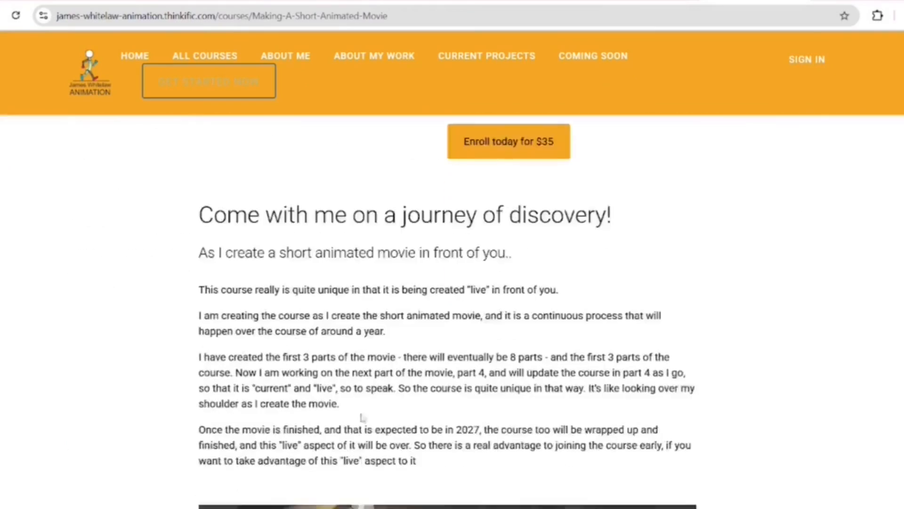
pyautogui.scroll(-15, 150, 221)
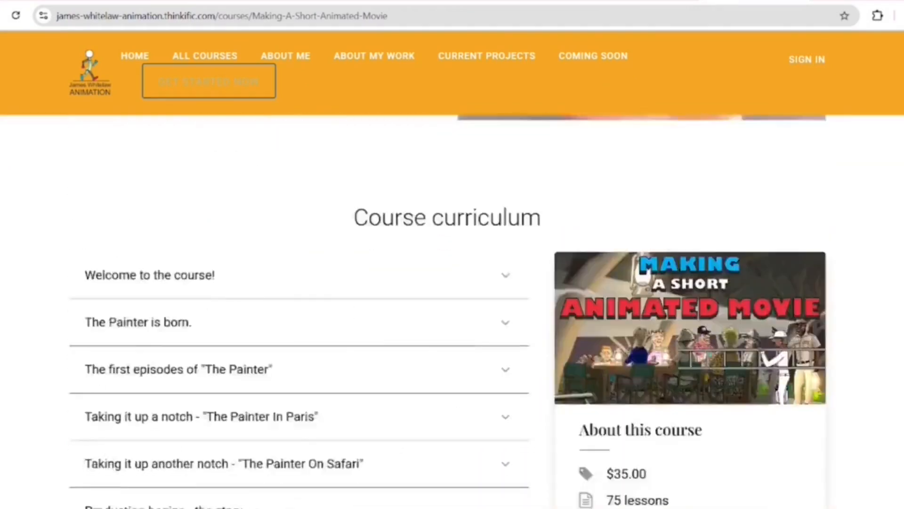
pyautogui.scroll(-1, 243, 212)
pyautogui.scroll(4, 683, 361)
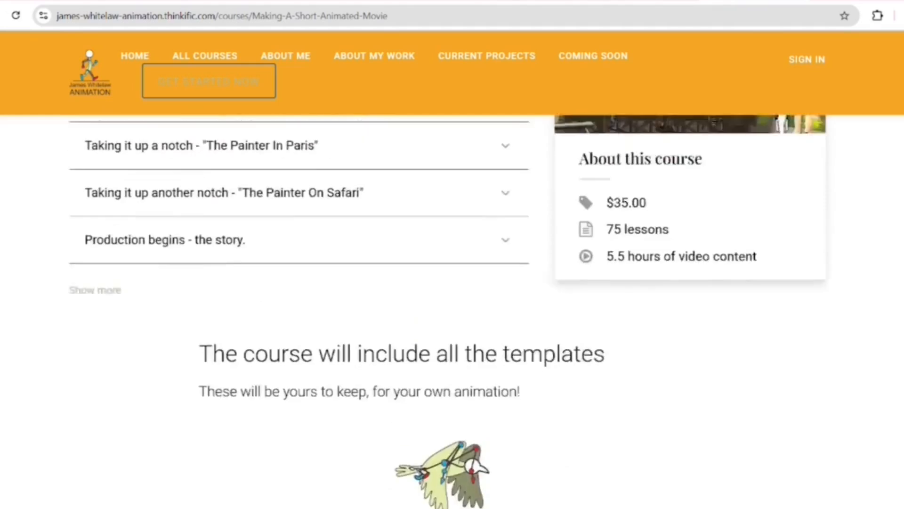